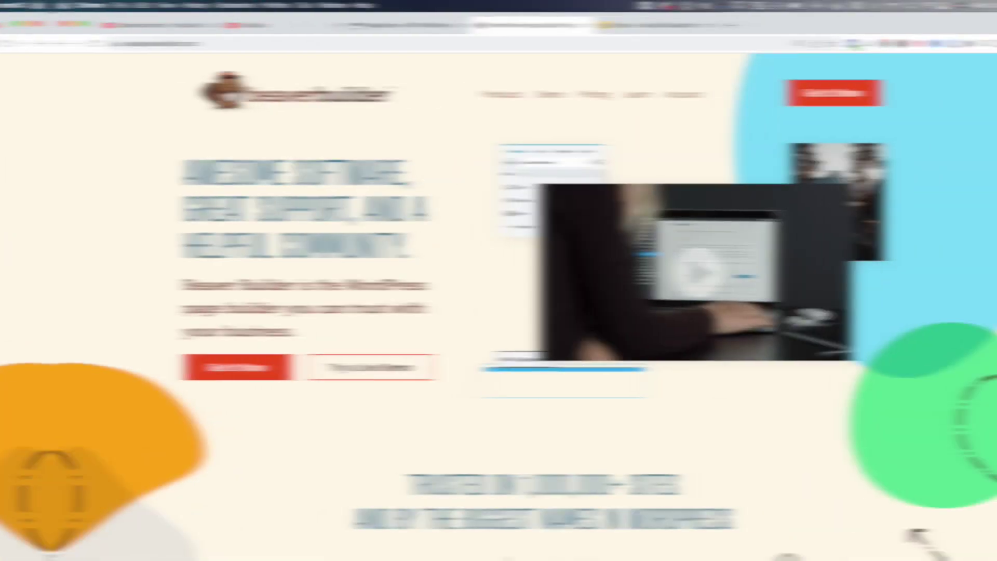
# Step: Browse the Beaver Builder homepage, then scroll through the Bricks website
pyautogui.scroll(-5, 991, 109)
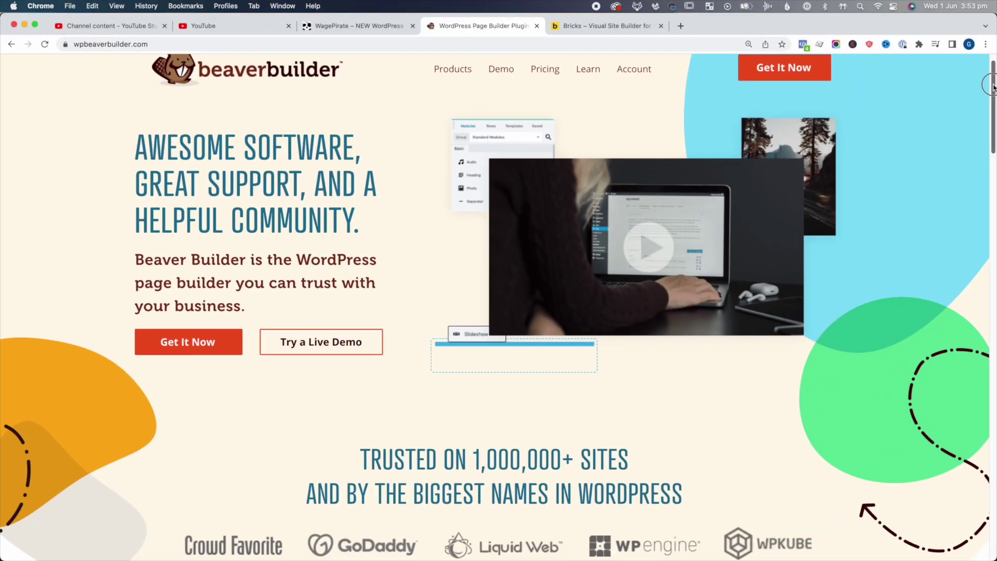
pyautogui.scroll(-3, 991, 109)
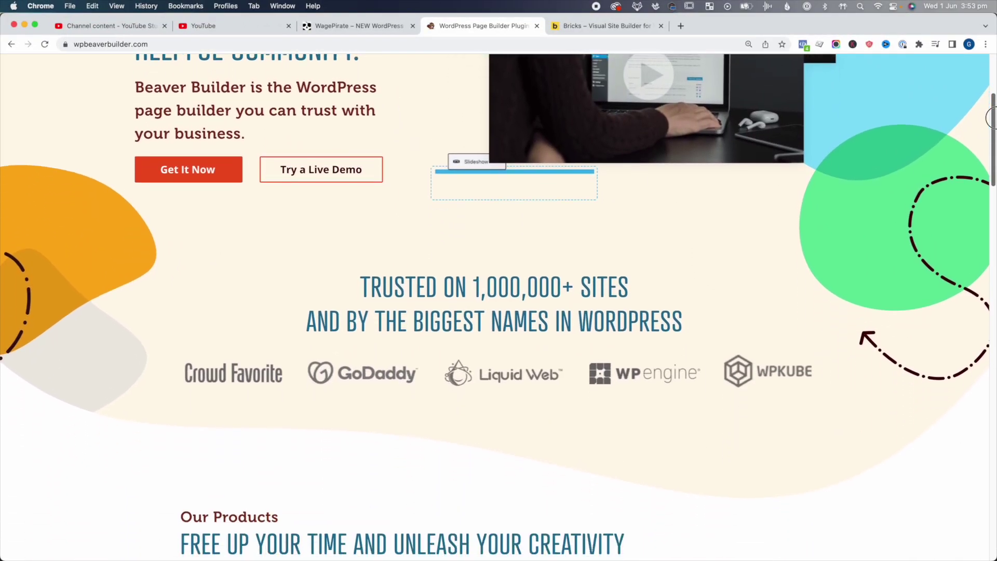
pyautogui.hotkey('ctrl', 'Tab')
pyautogui.scroll(-3, 991, 104)
pyautogui.moveTo(991, 103); pyautogui.dragTo(991, 172)
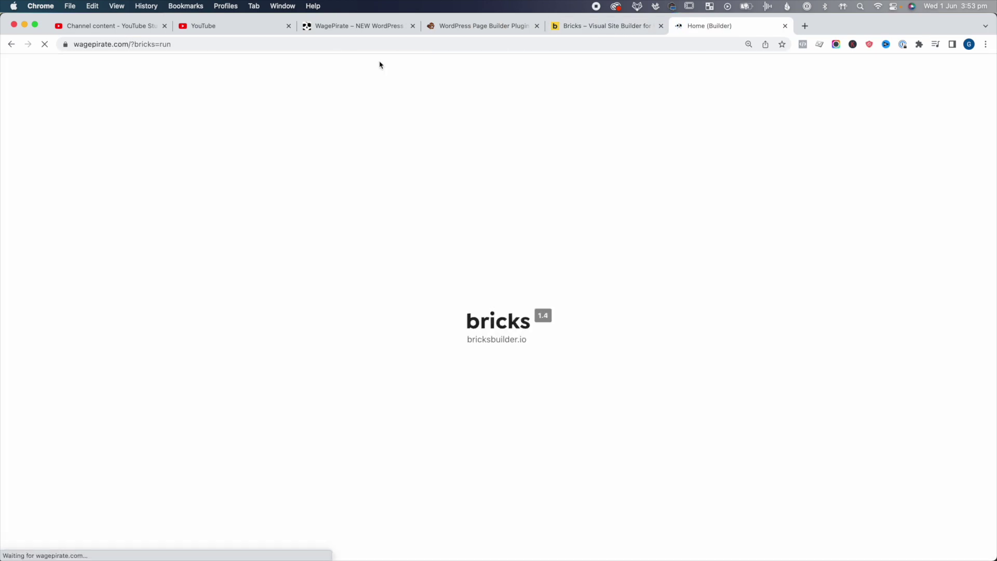
# Step: Filter the Elements panel with 'text' to show Basic Text and Rich Text, then scroll to the Bricks FAQ
pyautogui.scroll(-2, 239, 193)
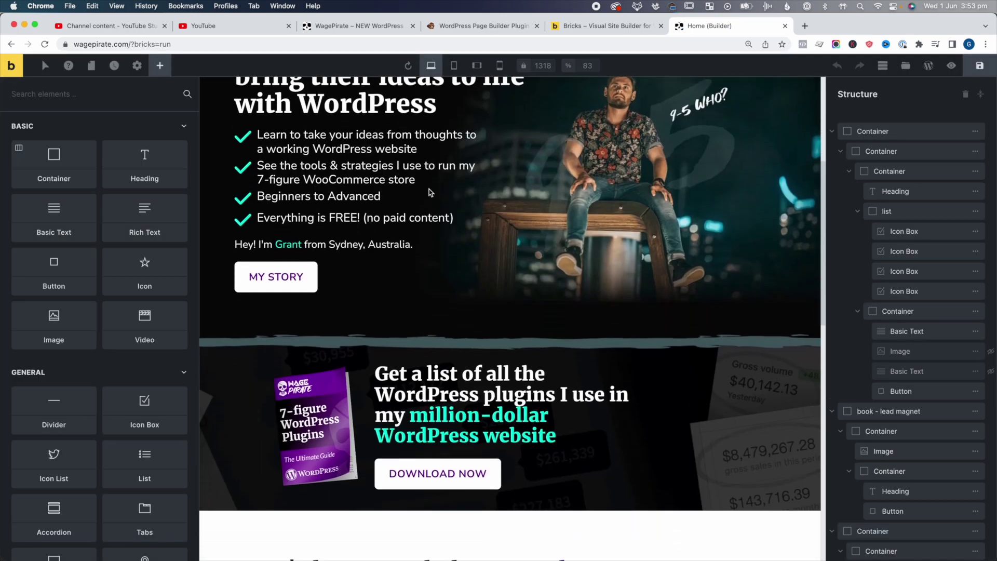
pyautogui.scroll(-3, 239, 193)
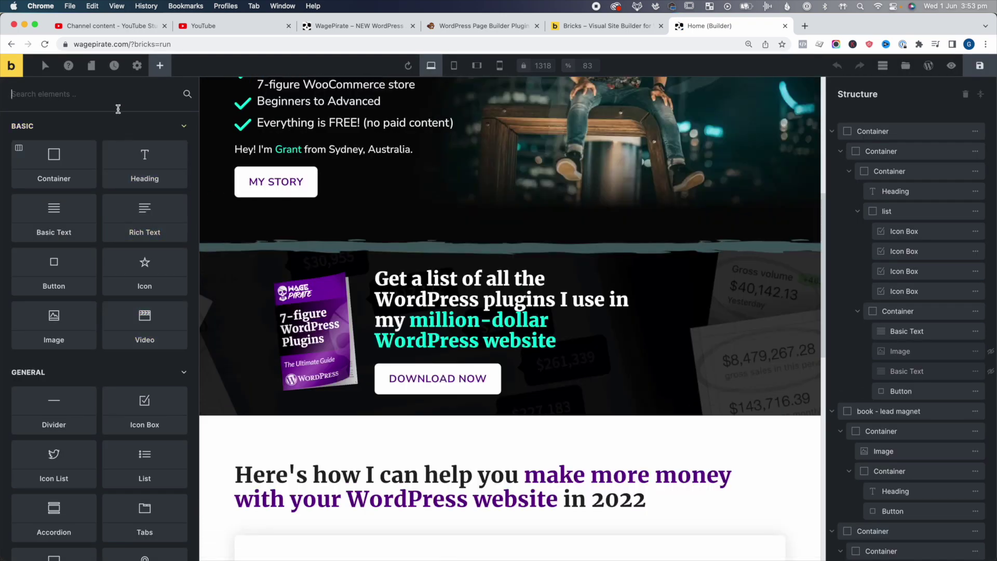
pyautogui.write('text')
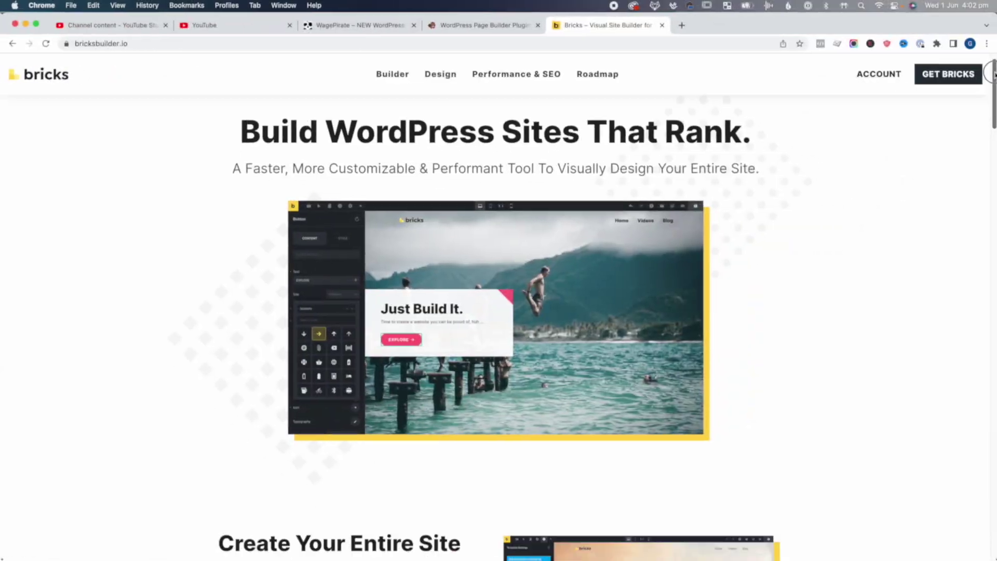
pyautogui.moveTo(992, 78); pyautogui.dragTo(992, 447)
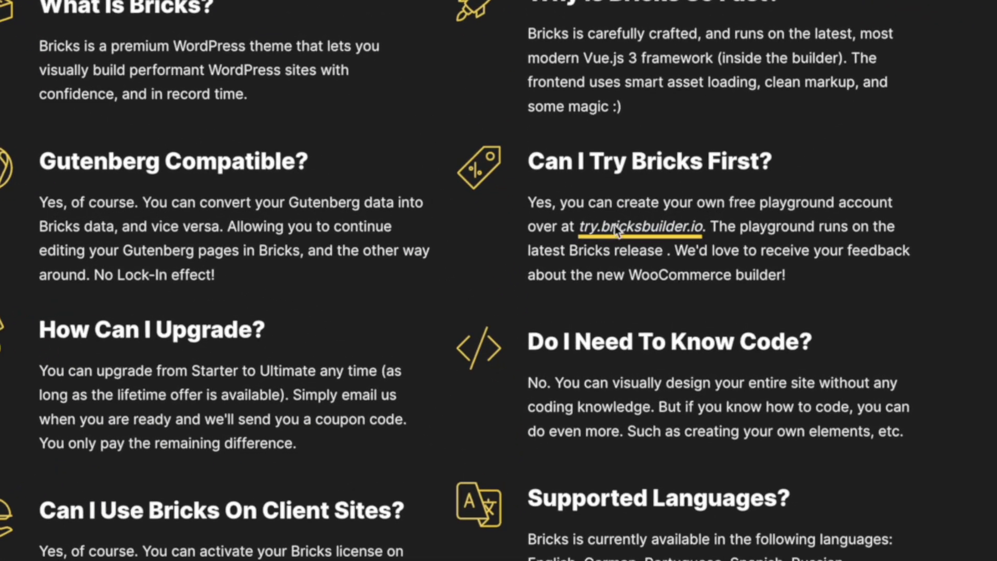
# Step: Open the free try.bricksbuilder.io playground link from the FAQ
pyautogui.click(617, 231)
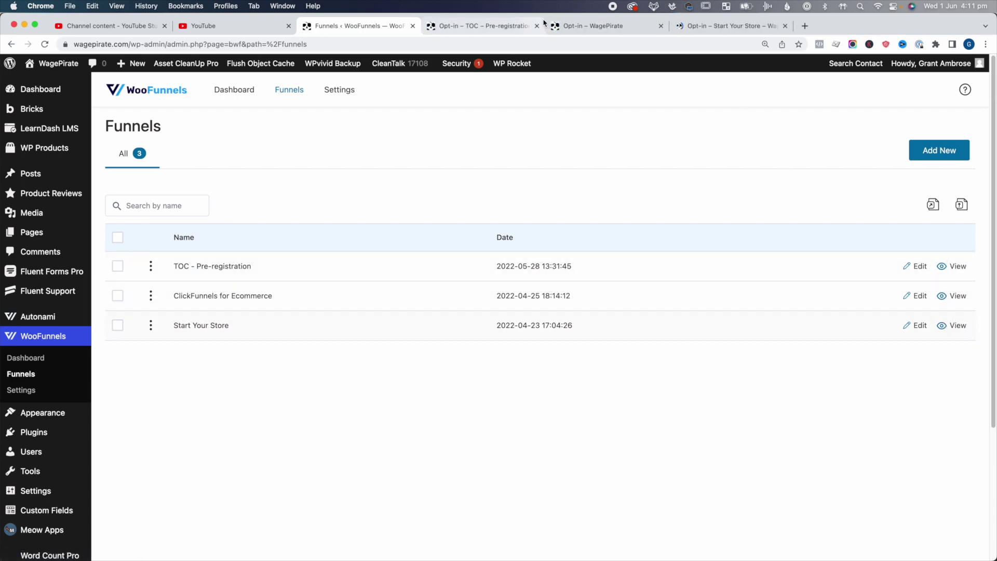
# Step: Review the Start Your Store, ClickFunnels and TOC optin pages, then open the TOC launch signup popup
pyautogui.click(728, 30)
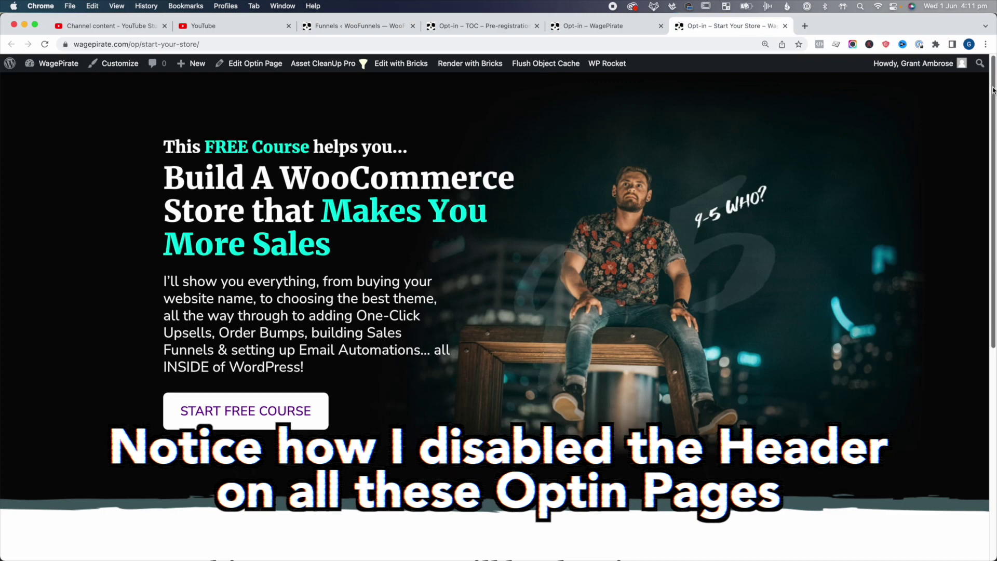
pyautogui.moveTo(993, 89); pyautogui.dragTo(983, 274)
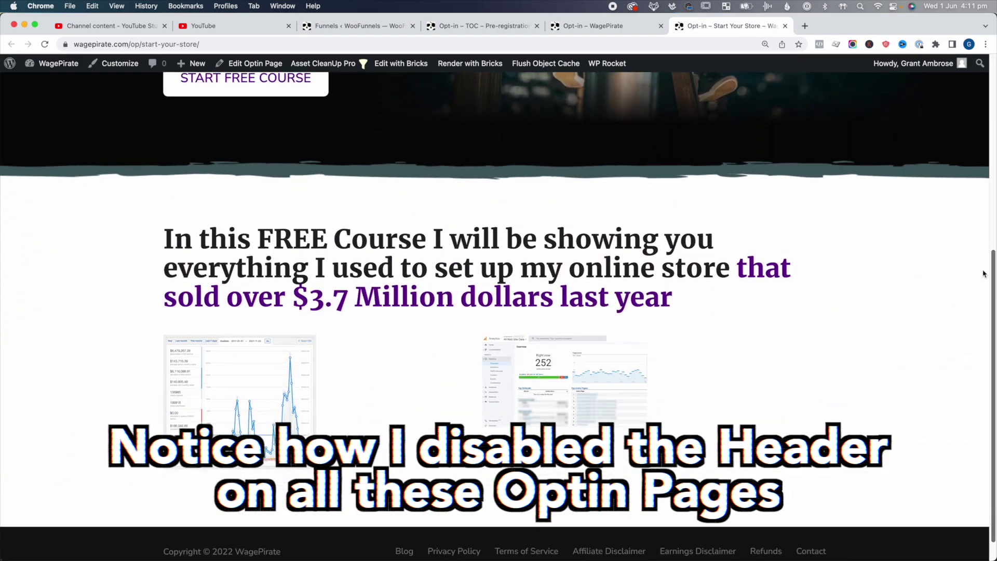
pyautogui.click(640, 28)
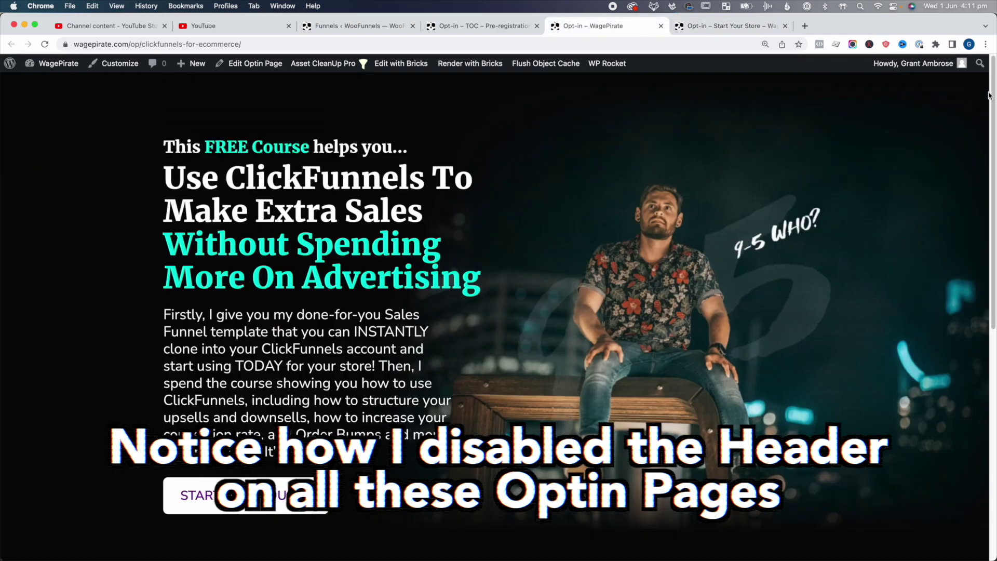
pyautogui.moveTo(992, 93); pyautogui.dragTo(991, 334)
pyautogui.click(514, 27)
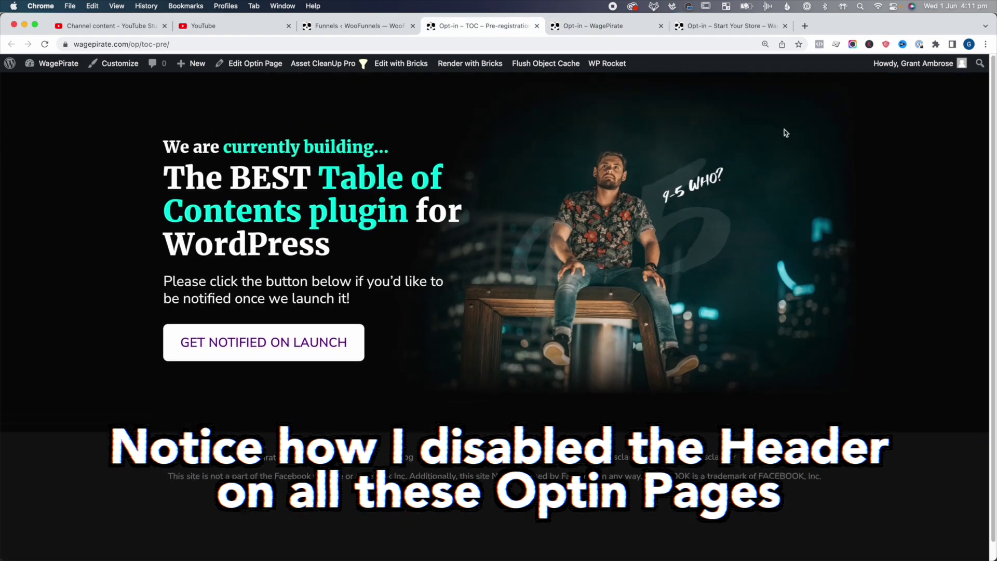
pyautogui.click(300, 340)
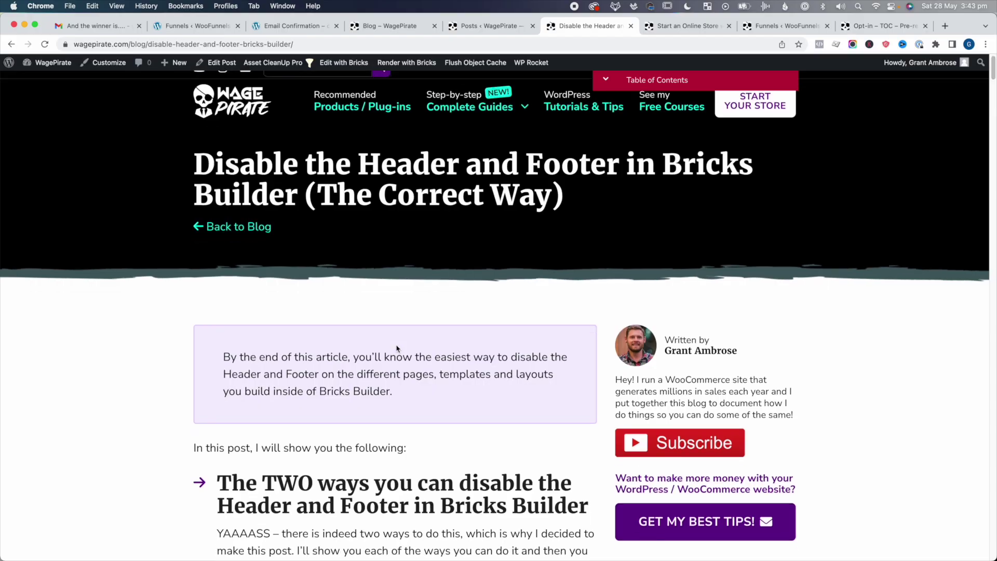
# Step: Expand the current article's table of contents and jump to a later section
pyautogui.scroll(-5, 442, 313)
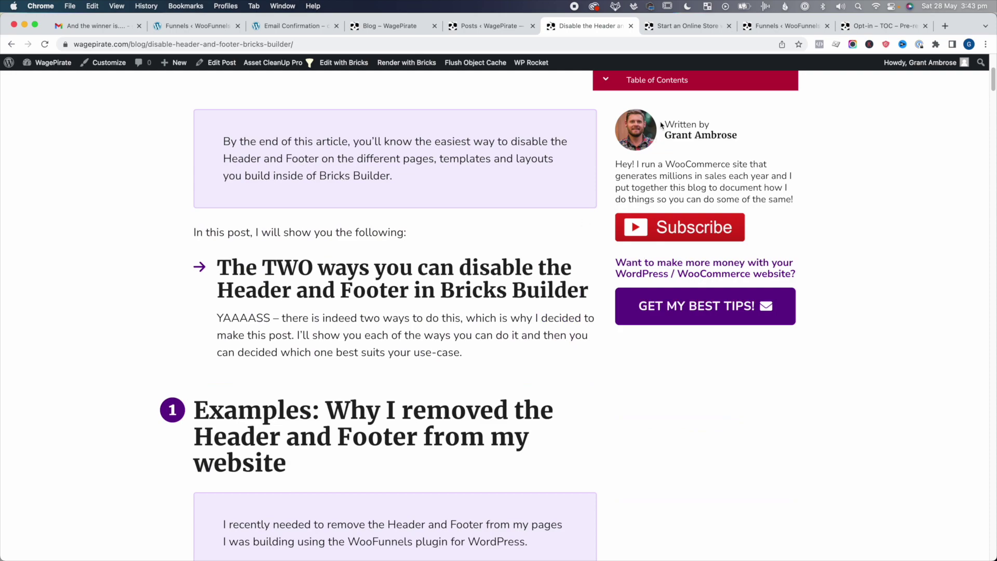
pyautogui.click(662, 83)
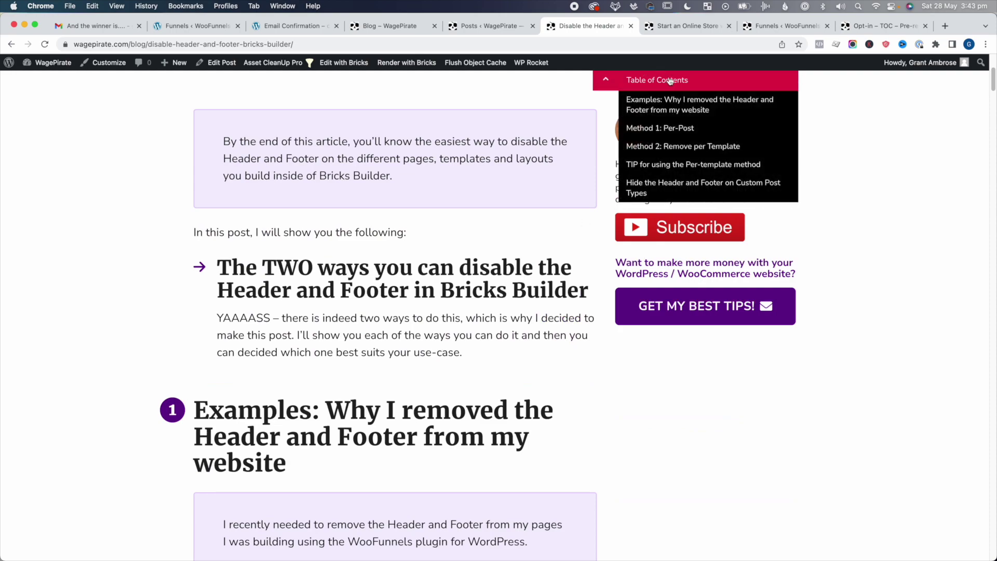
pyautogui.click(670, 129)
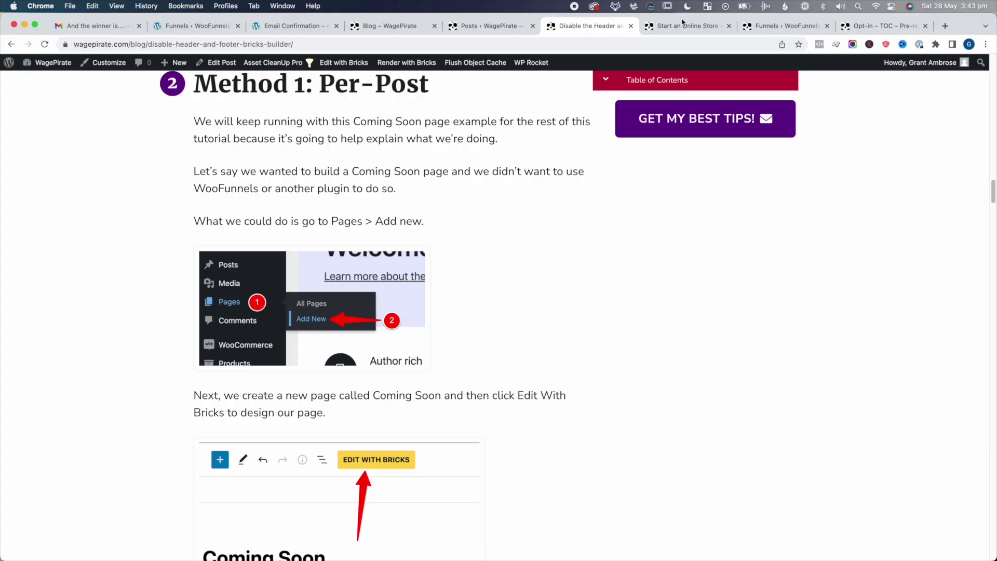
# Step: In the Start an Online Store article, use the TOC to reach the CSV order fulfilment sections
pyautogui.click(684, 26)
pyautogui.click(671, 82)
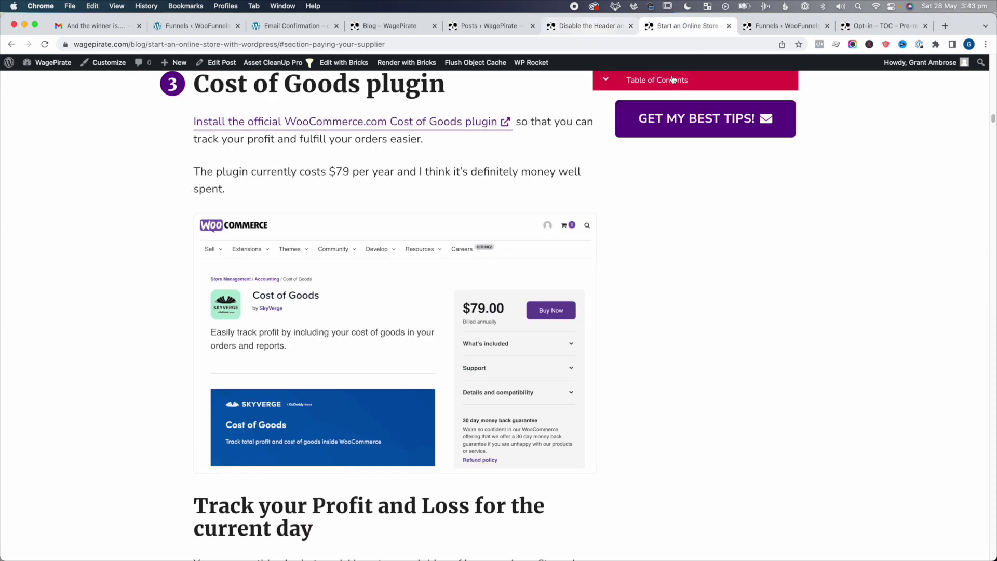
pyautogui.click(672, 80)
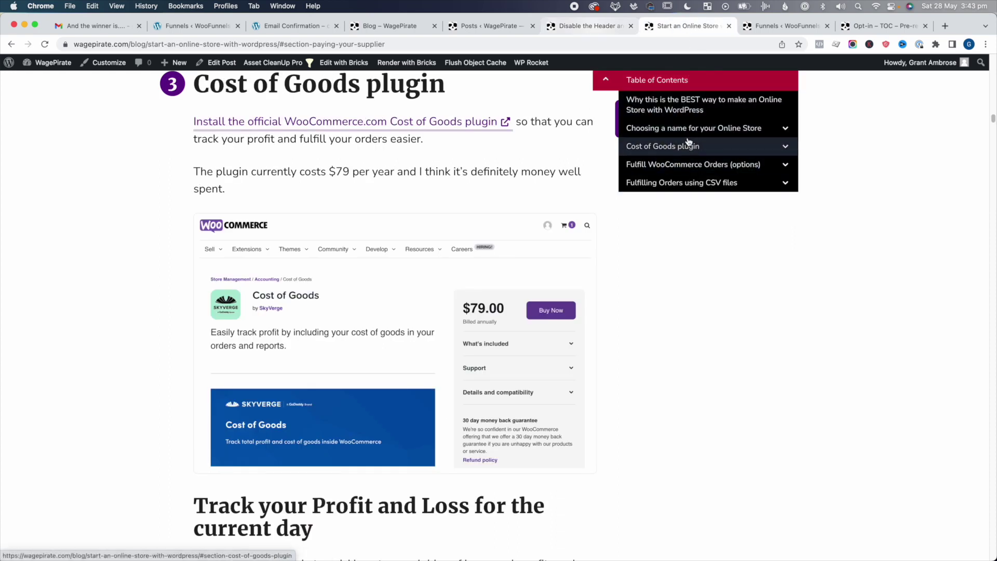
pyautogui.moveTo(993, 120); pyautogui.dragTo(976, 57)
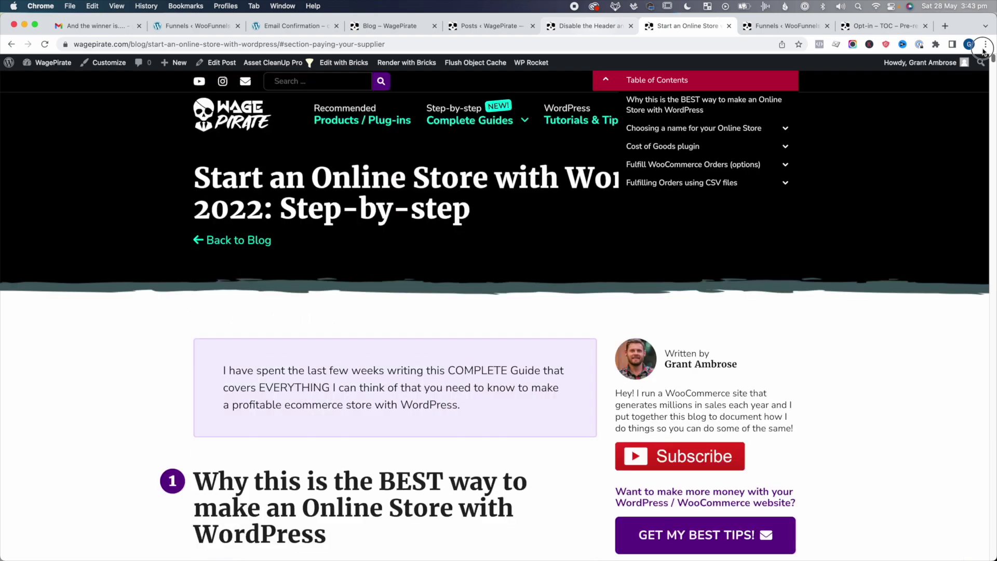
pyautogui.scroll(-12, 892, 161)
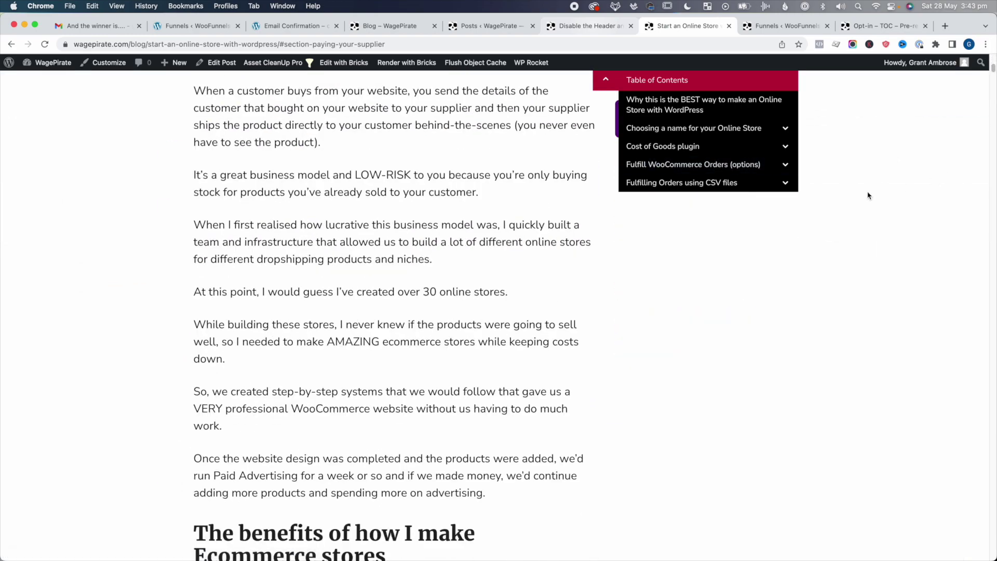
pyautogui.scroll(-8, 928, 123)
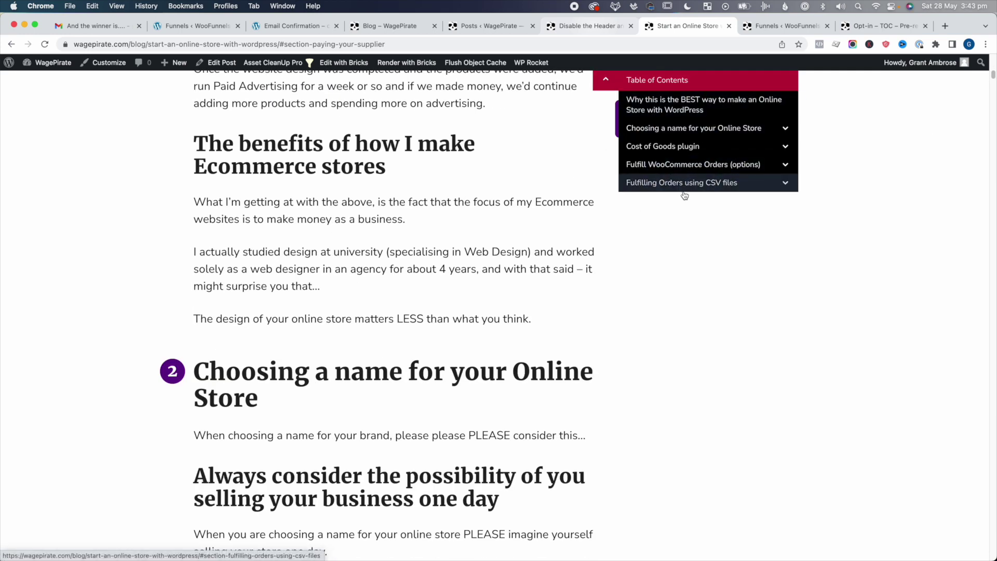
pyautogui.click(644, 184)
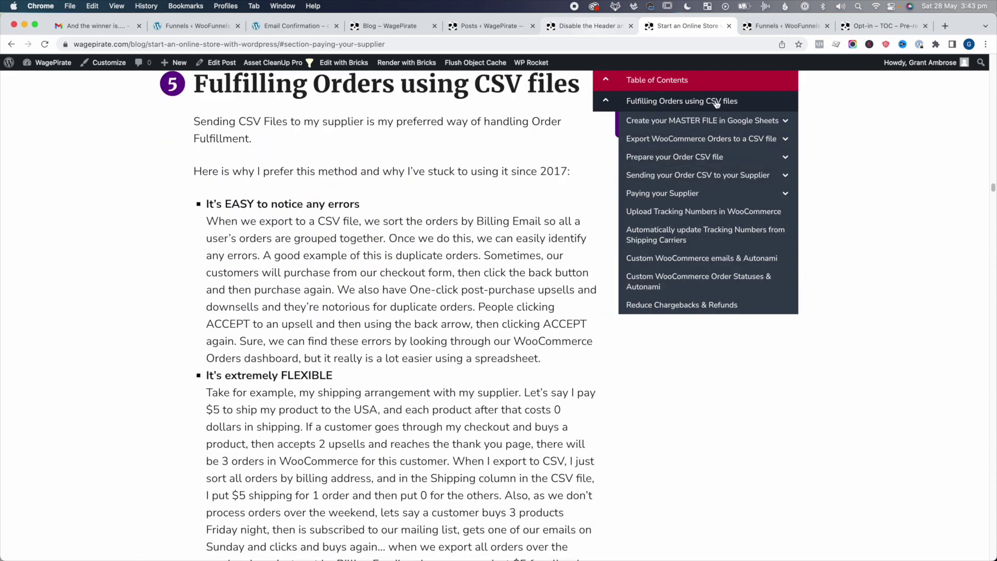
pyautogui.click(696, 156)
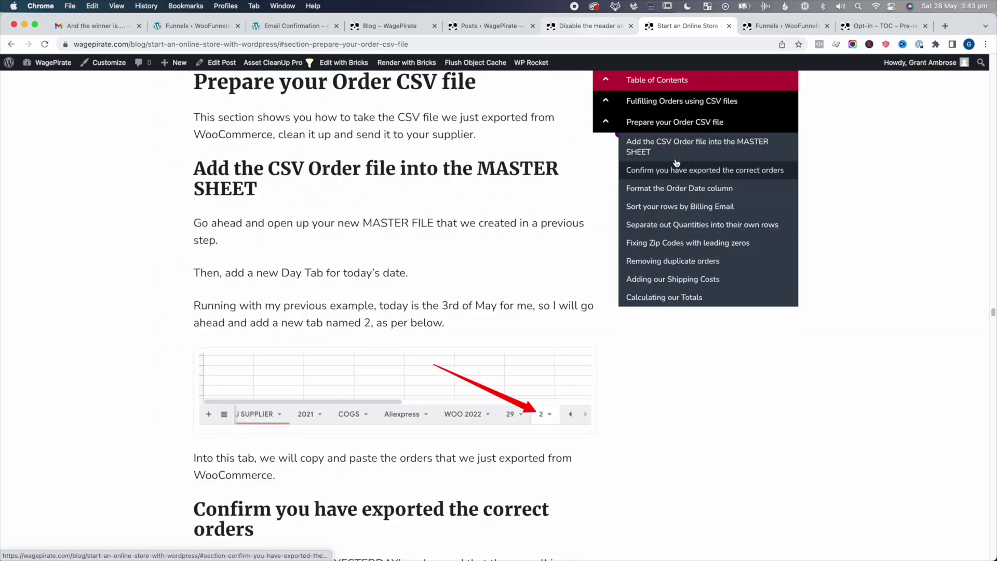
pyautogui.scroll(15, 668, 130)
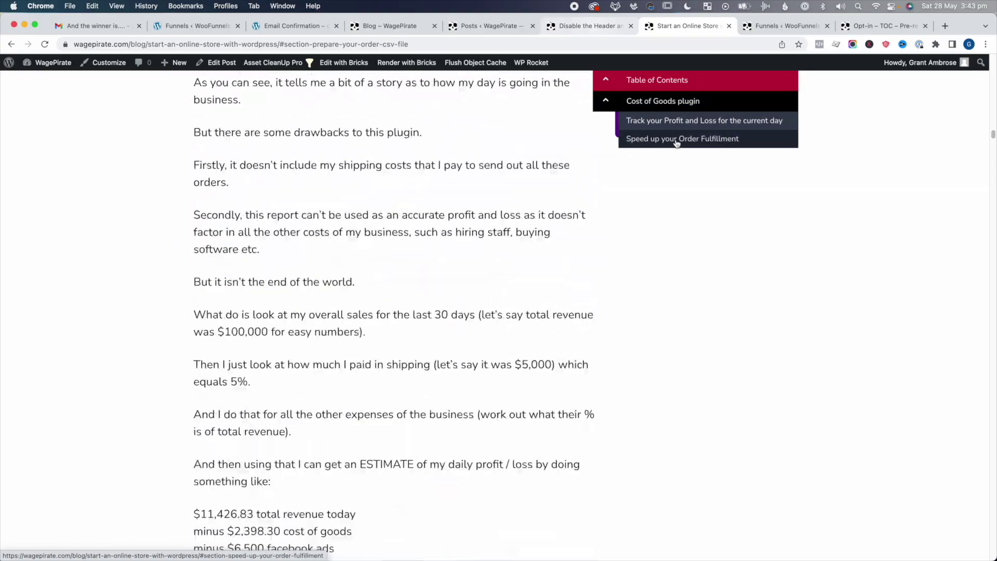
pyautogui.scroll(10, 676, 143)
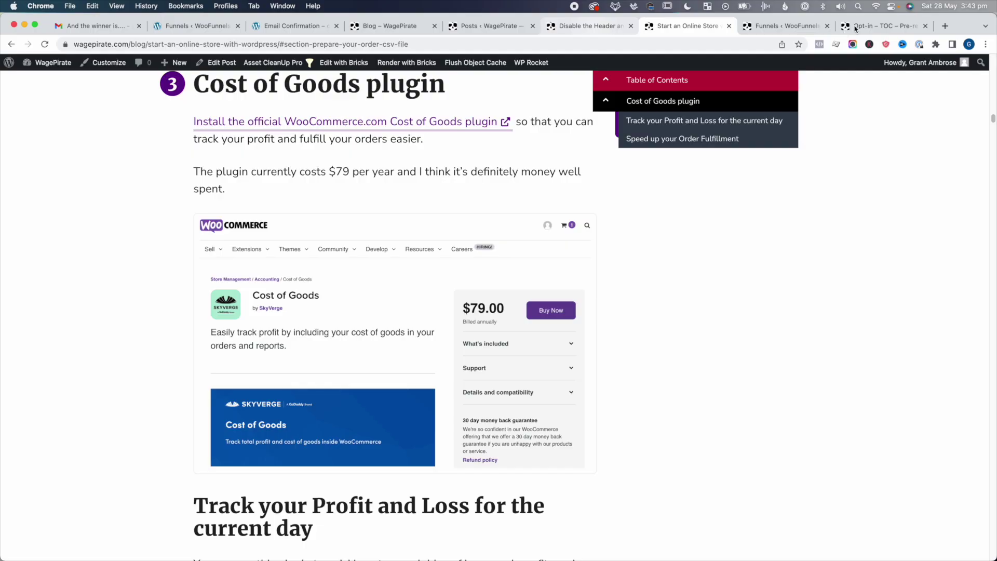
# Step: Open the TOC optin page's GET NOTIFIED ON LAUNCH popup, then close it
pyautogui.click(857, 28)
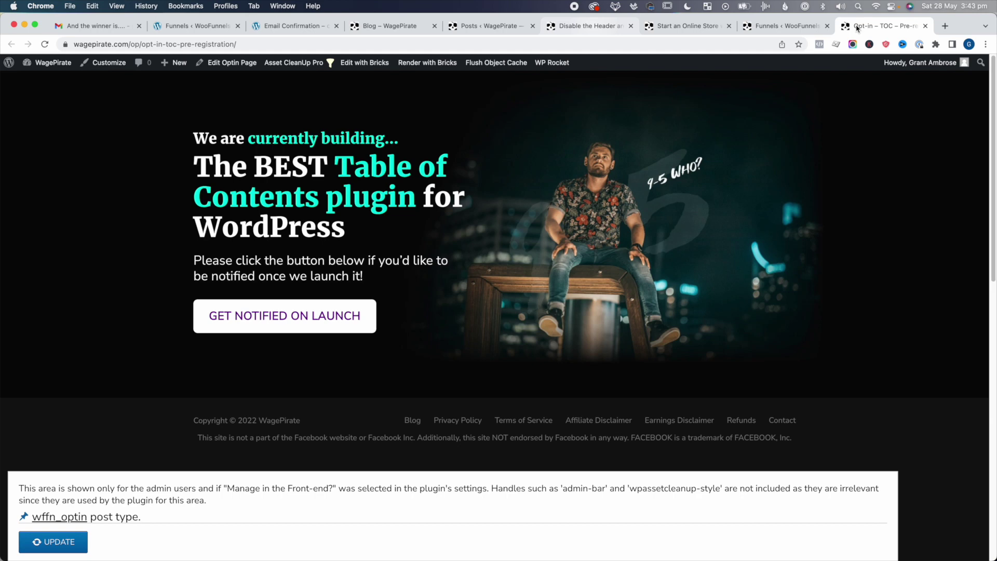
pyautogui.click(318, 307)
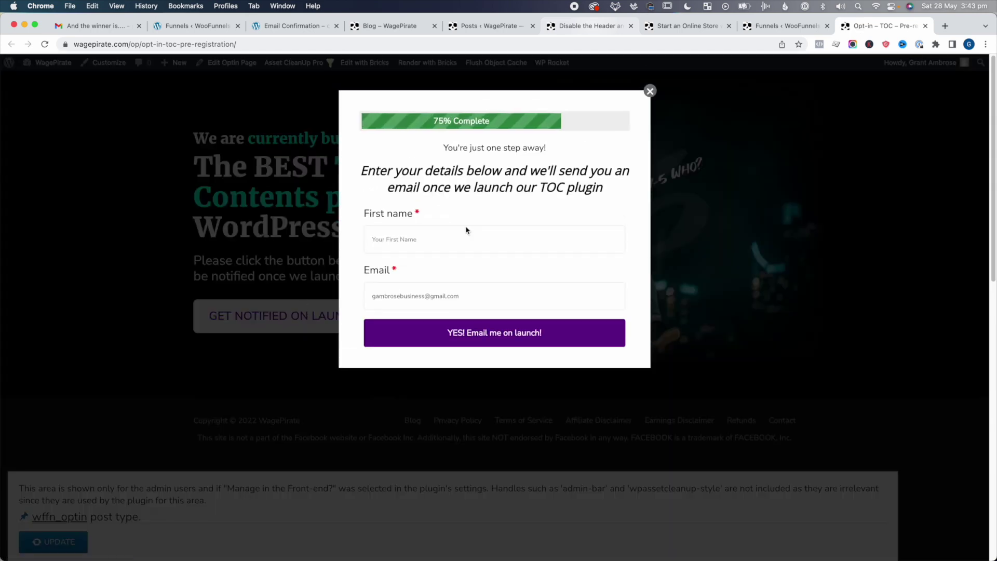
pyautogui.click(649, 92)
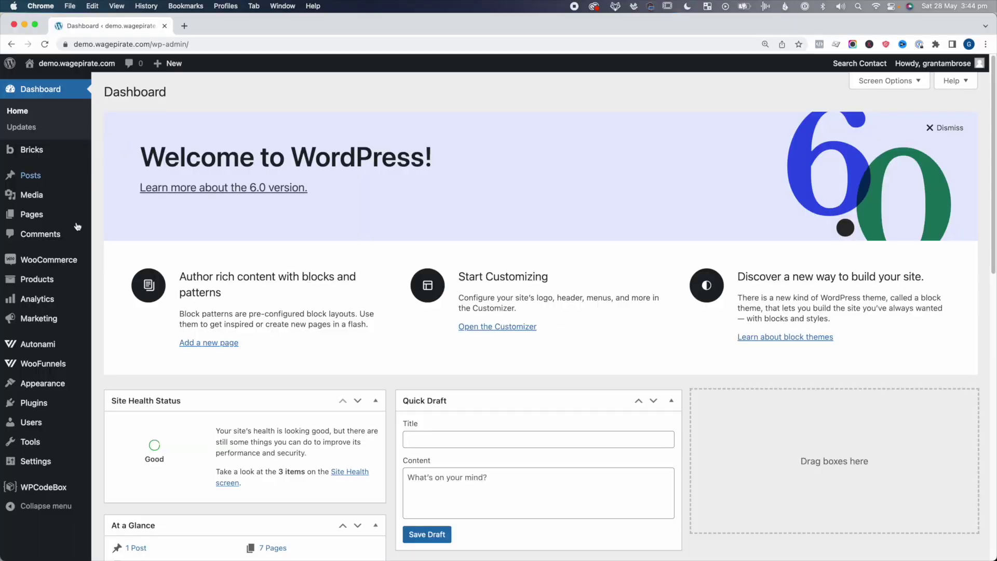
# Step: Preview the live Coming Soon page, scrolling down to its footer and back, then return to Pages
pyautogui.click(31, 214)
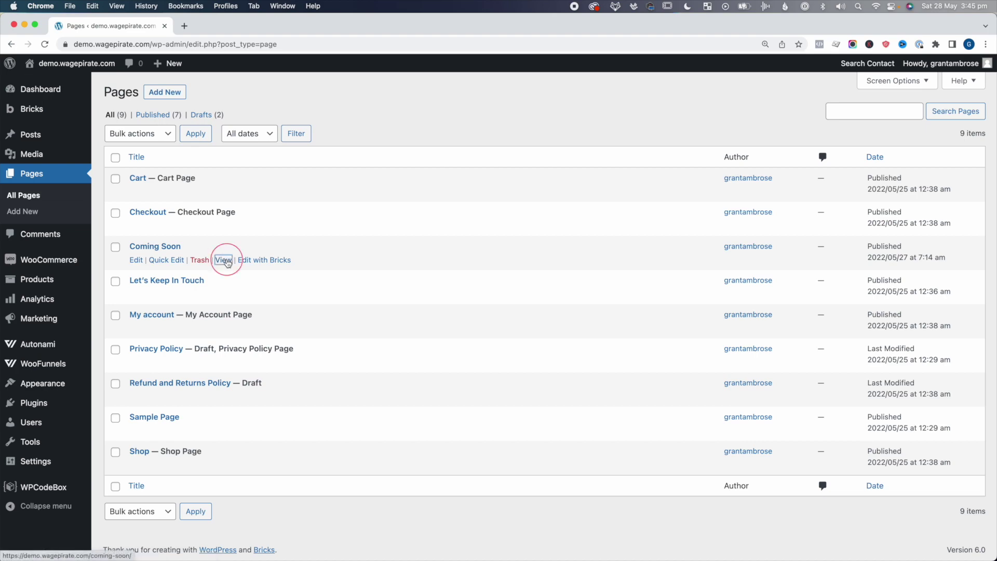
pyautogui.click(229, 26)
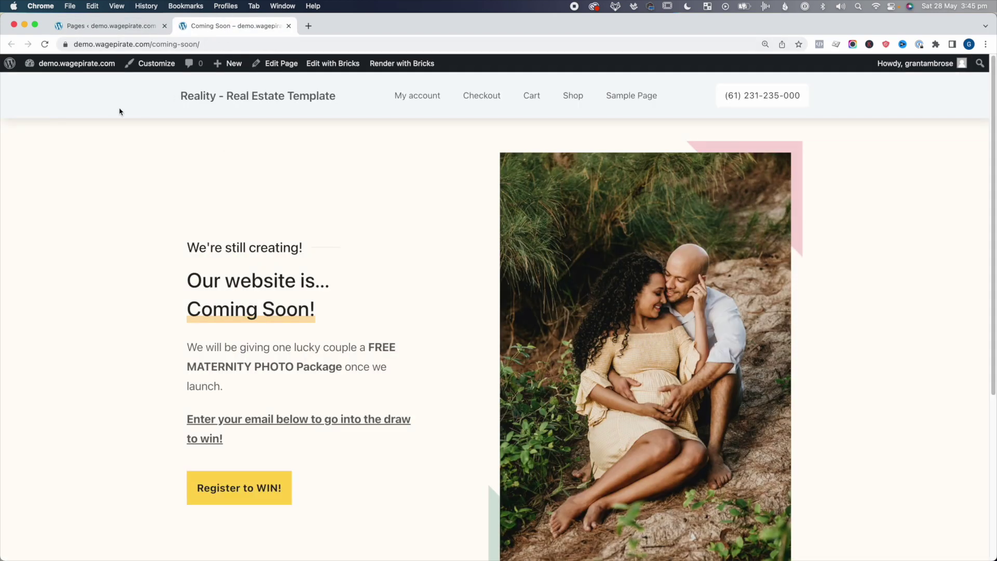
pyautogui.scroll(-1, 222, 214)
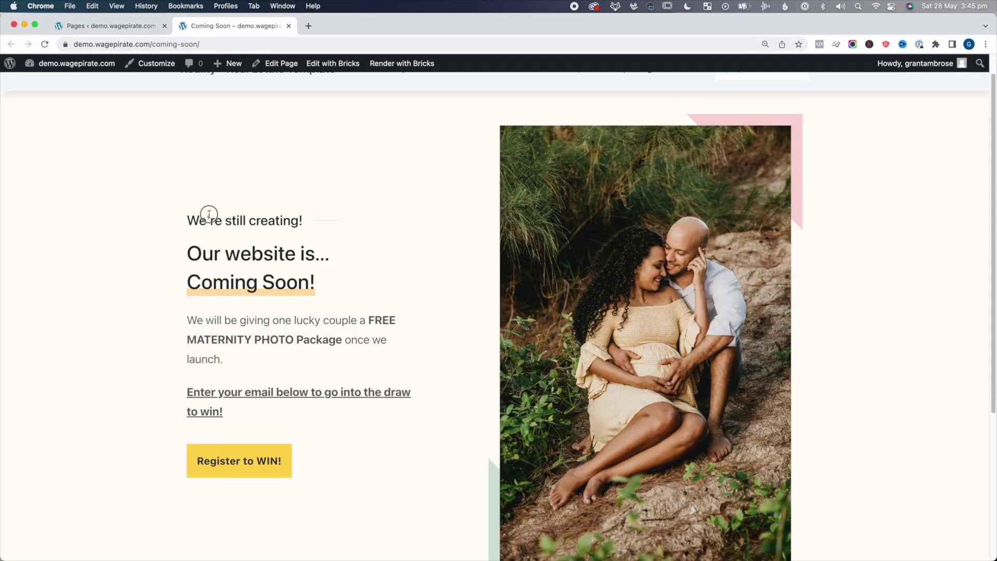
pyautogui.scroll(-6, 306, 285)
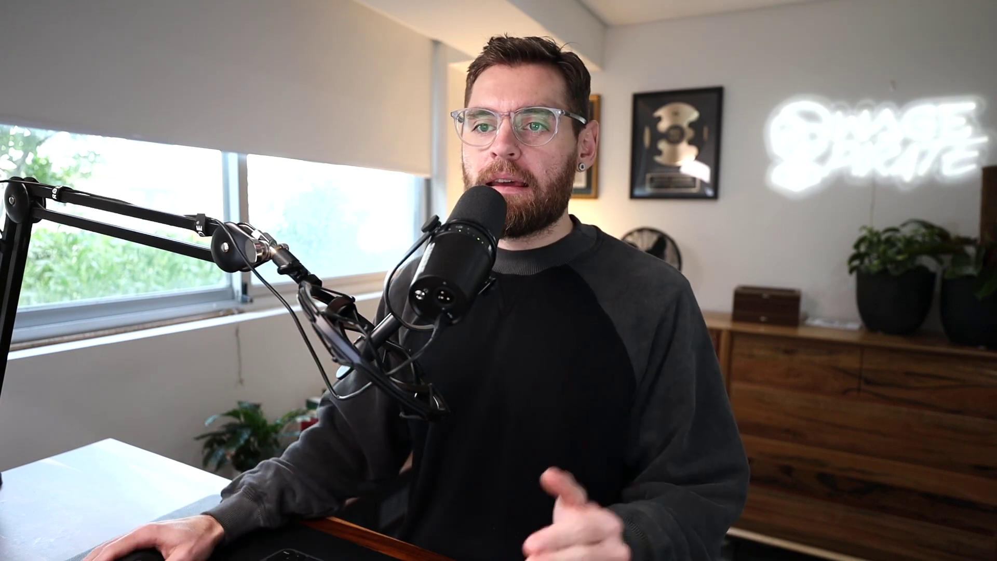
pyautogui.moveTo(241, 281); pyautogui.dragTo(286, 376)
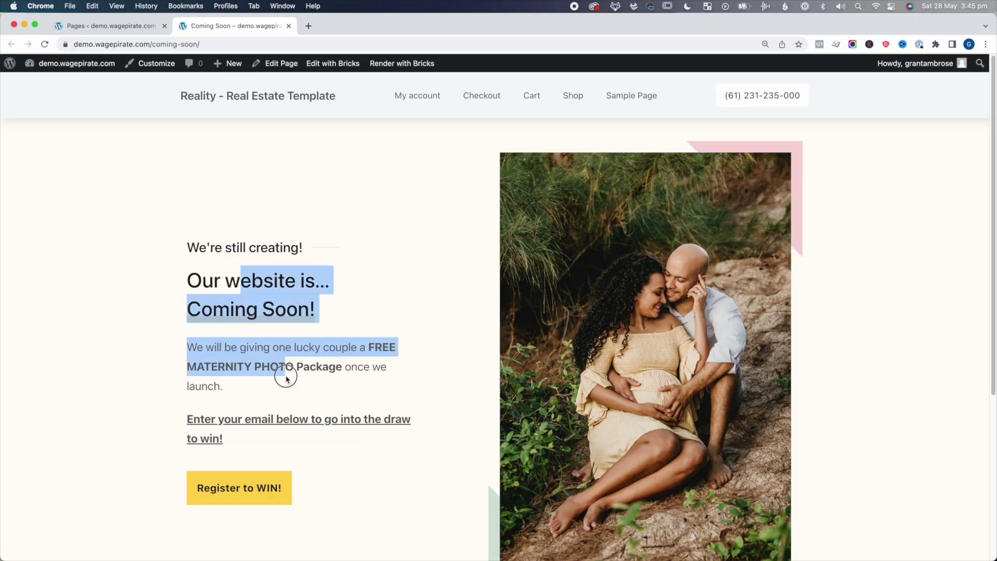
pyautogui.click(179, 180)
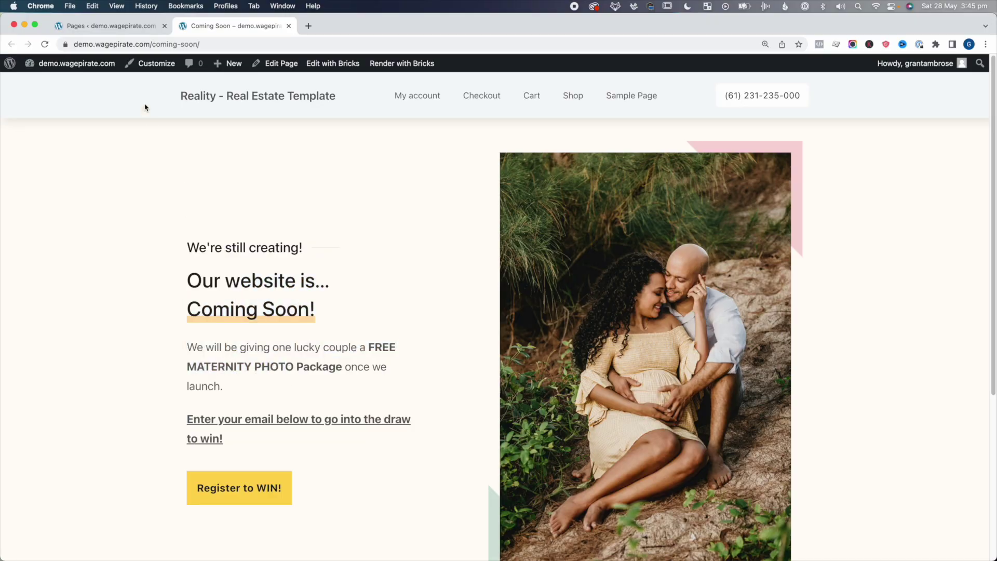
pyautogui.scroll(-5, 163, 341)
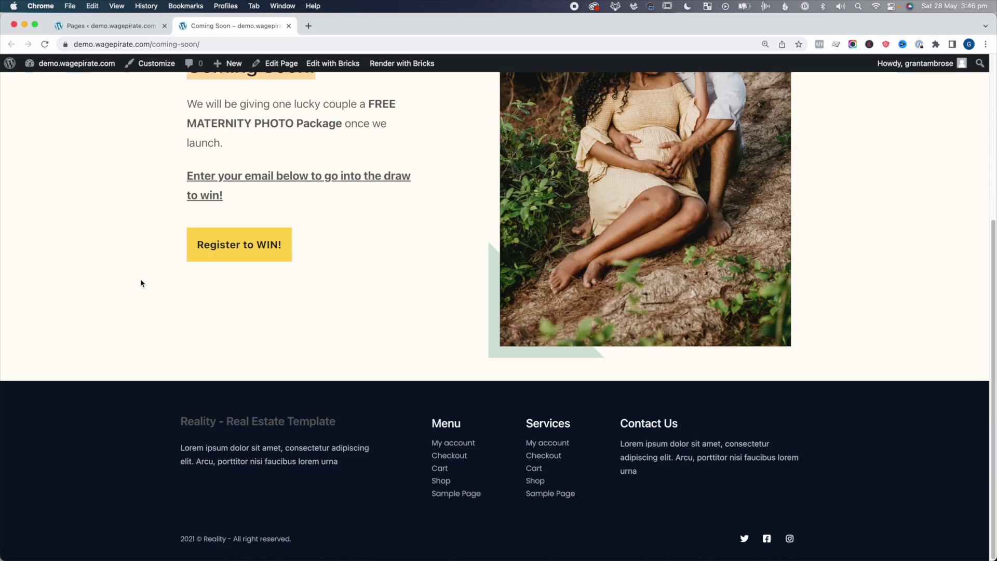
pyautogui.scroll(5, 140, 274)
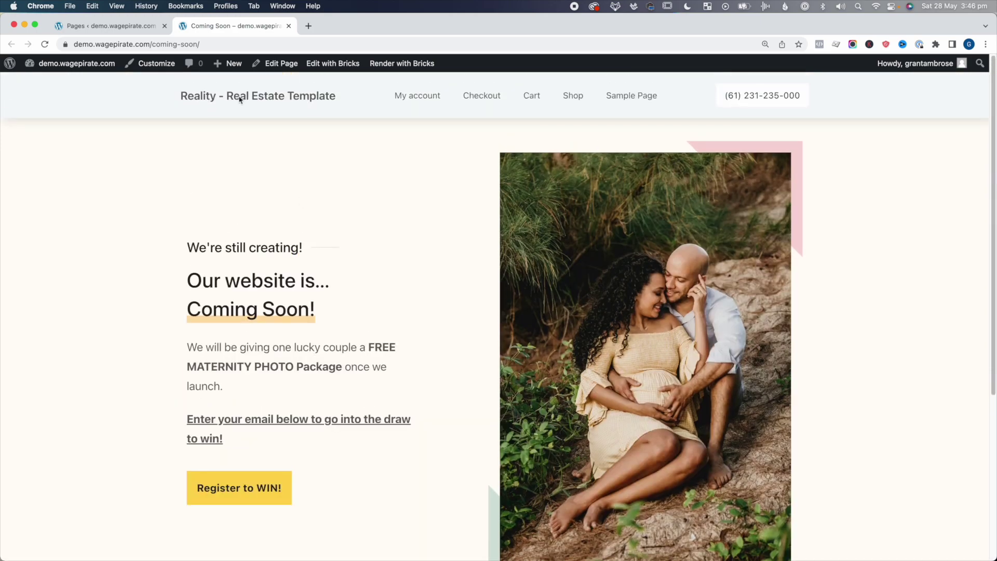
pyautogui.click(128, 26)
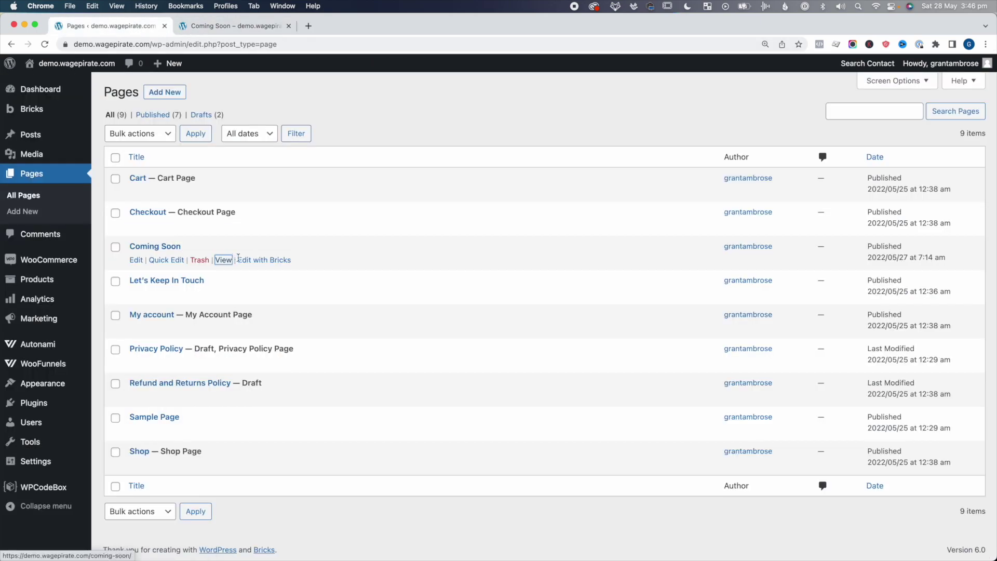
# Step: Turn on Disable Header and Disable Footer in the Coming Soon page settings, save, and preview
pyautogui.click(338, 30)
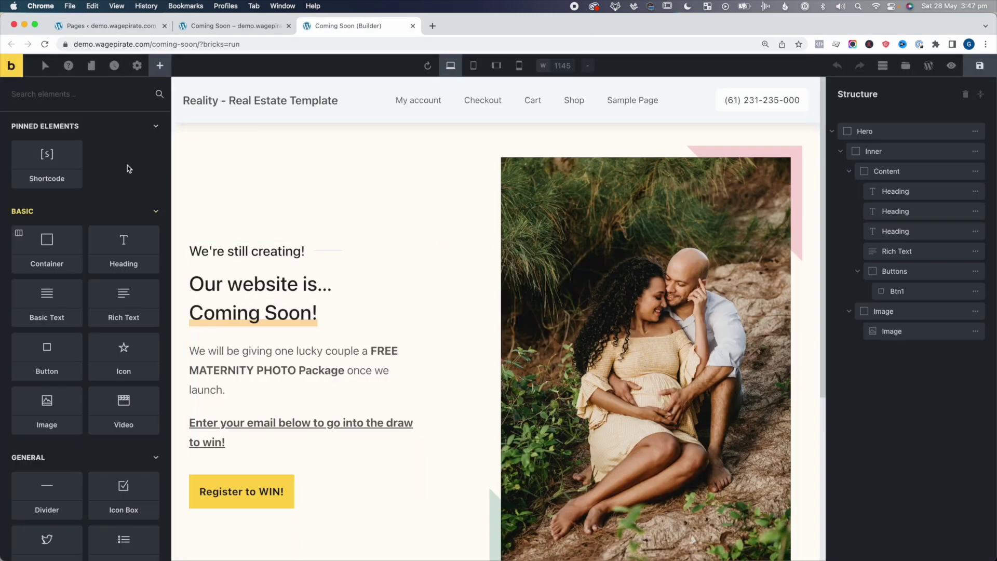
pyautogui.click(138, 67)
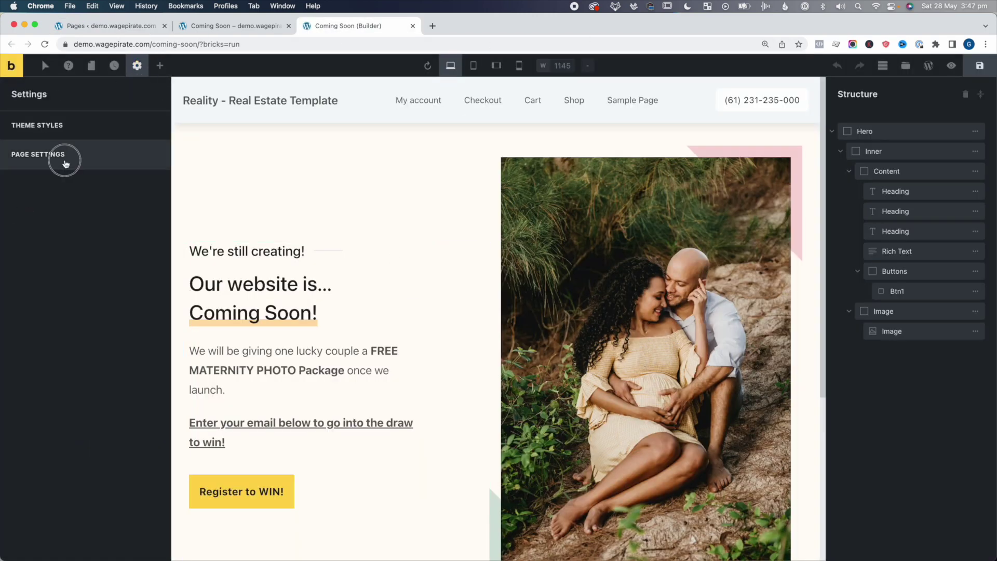
pyautogui.click(67, 154)
pyautogui.click(66, 126)
pyautogui.click(150, 151)
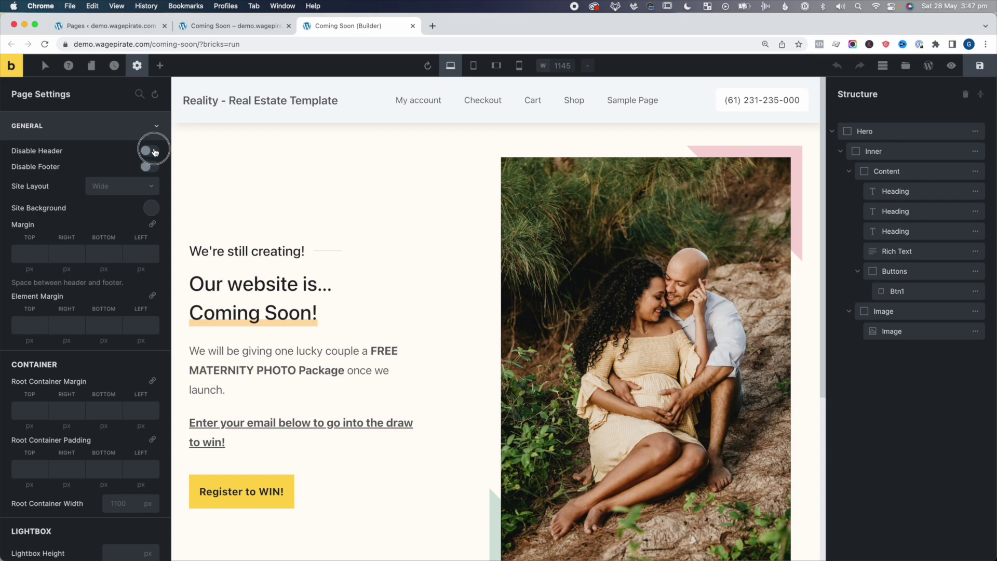
pyautogui.click(150, 166)
pyautogui.click(980, 65)
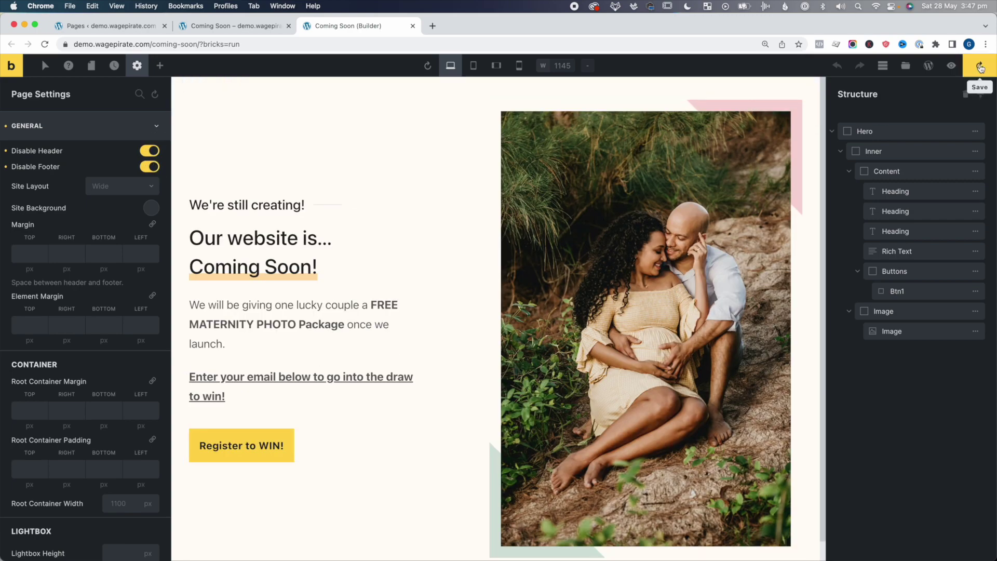
pyautogui.click(951, 66)
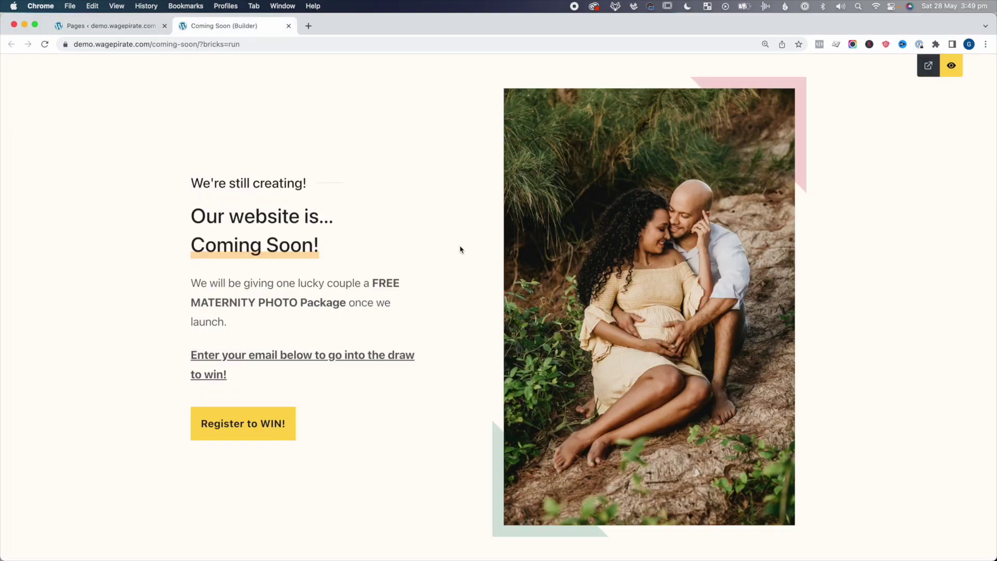
# Step: Turn Disable Header and Disable Footer back off, save, and preview the page with its footer
pyautogui.click(952, 66)
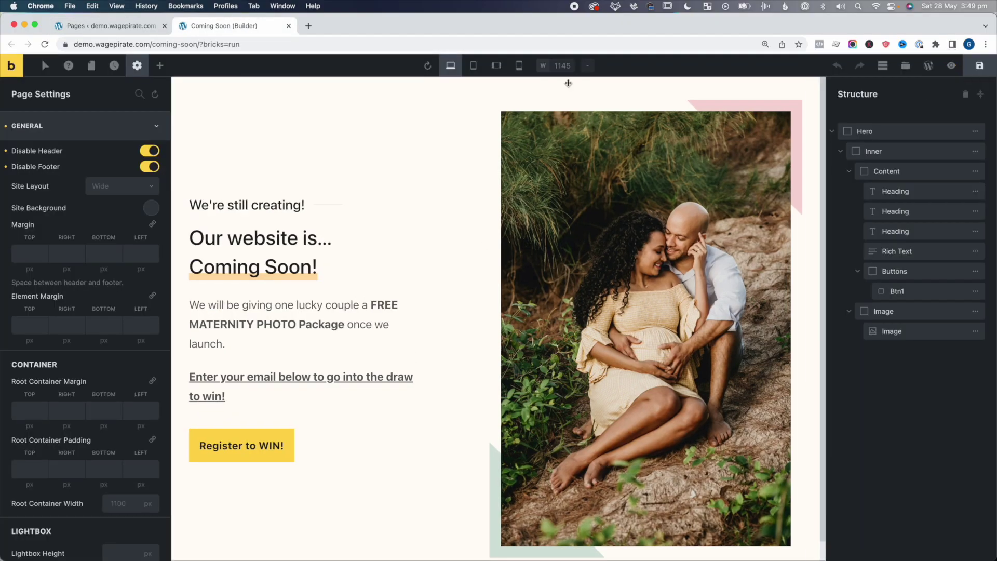
pyautogui.click(148, 152)
pyautogui.click(150, 167)
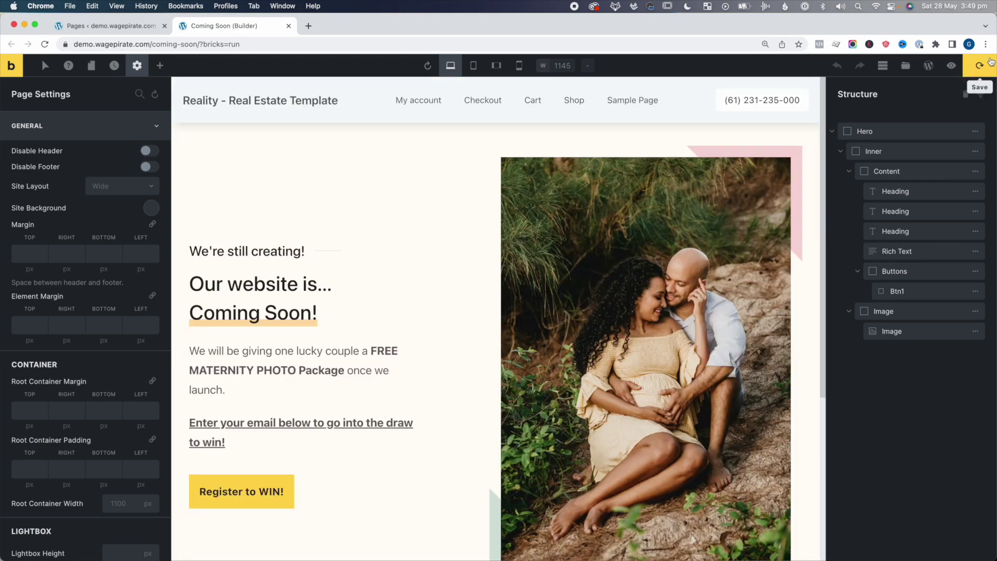
pyautogui.click(990, 62)
pyautogui.click(951, 65)
pyautogui.scroll(-5, 236, 283)
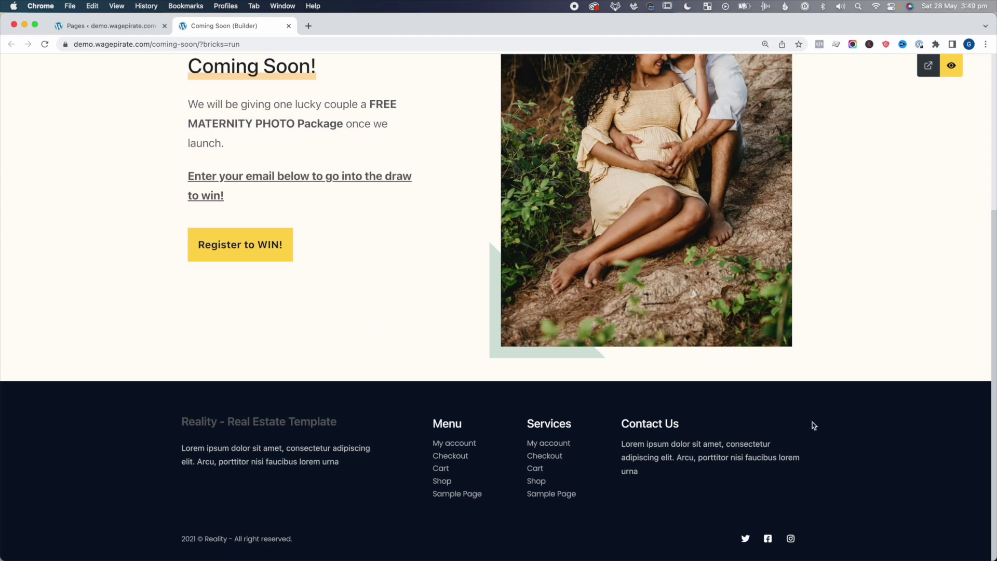
# Step: Go to Bricks > Templates in WordPress admin and edit the Header template with Bricks
pyautogui.scroll(5, 630, 250)
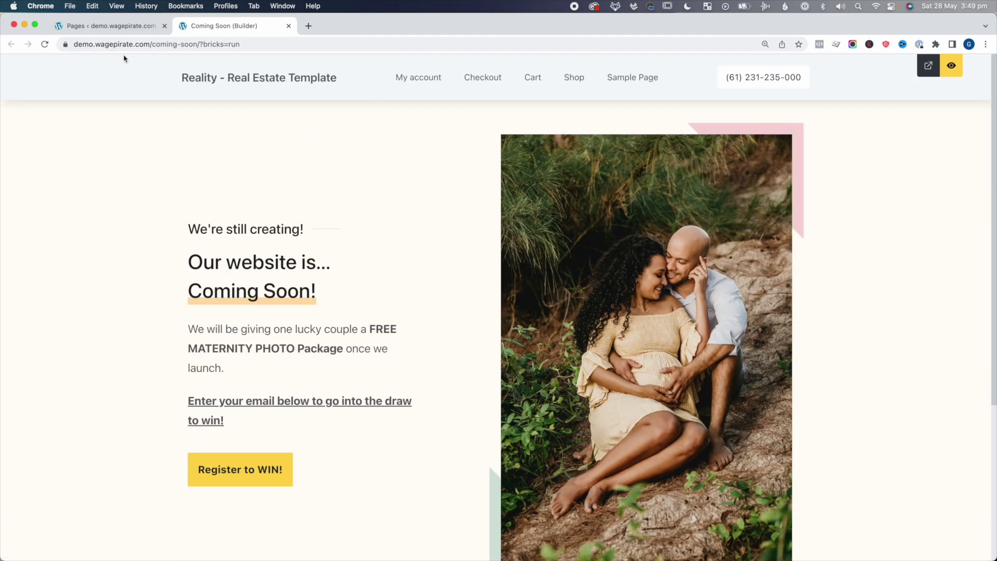
pyautogui.click(93, 26)
pyautogui.moveTo(23, 108)
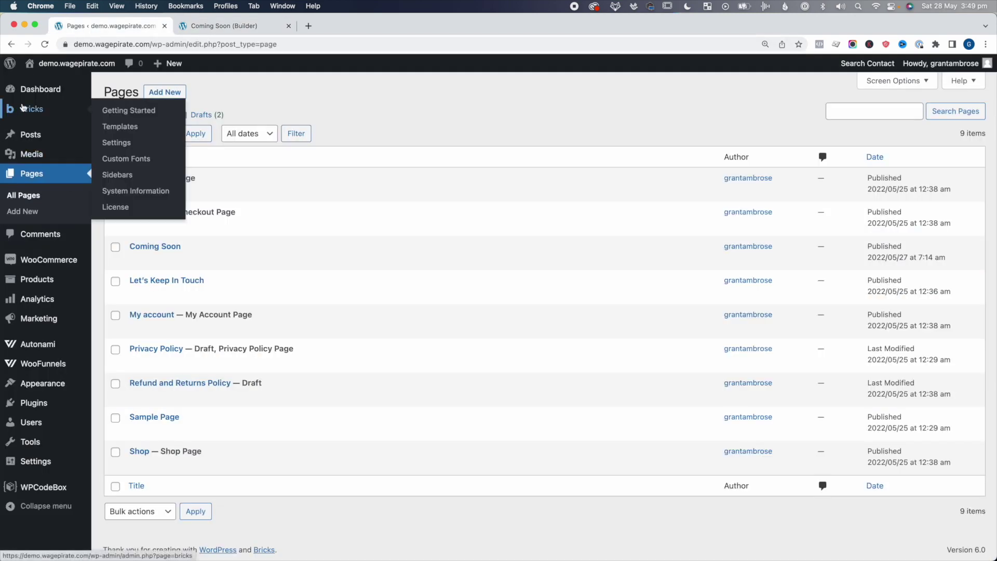
pyautogui.click(131, 128)
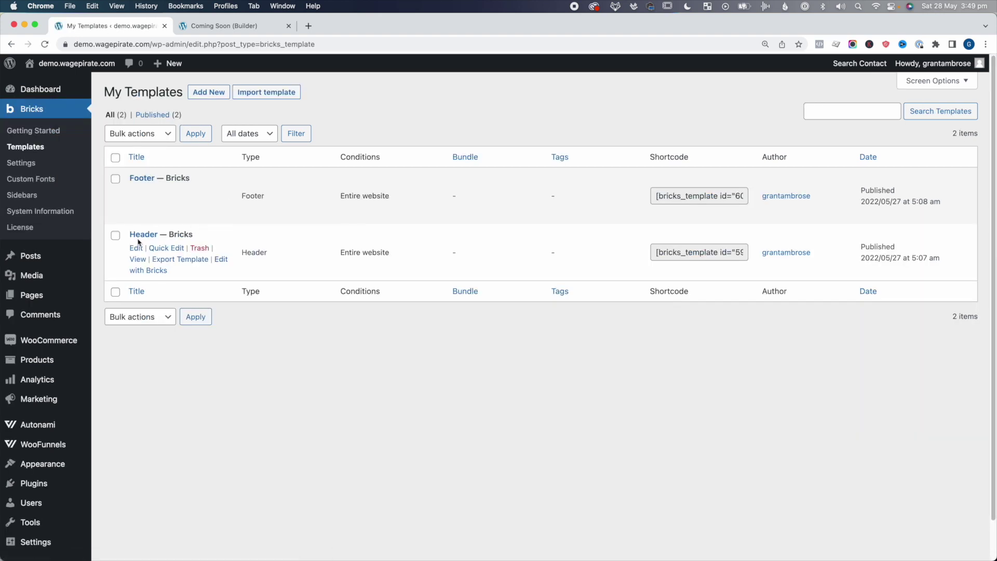
pyautogui.click(220, 259)
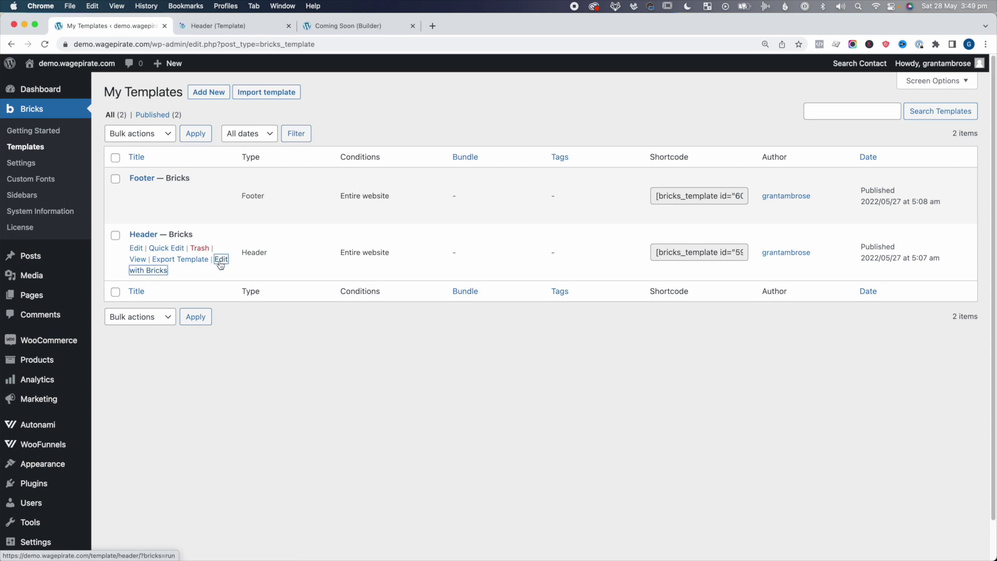
# Step: Add an Individual exclude condition for the Coming Soon page to the Header template's conditions
pyautogui.hotkey('ctrl', 'Tab')
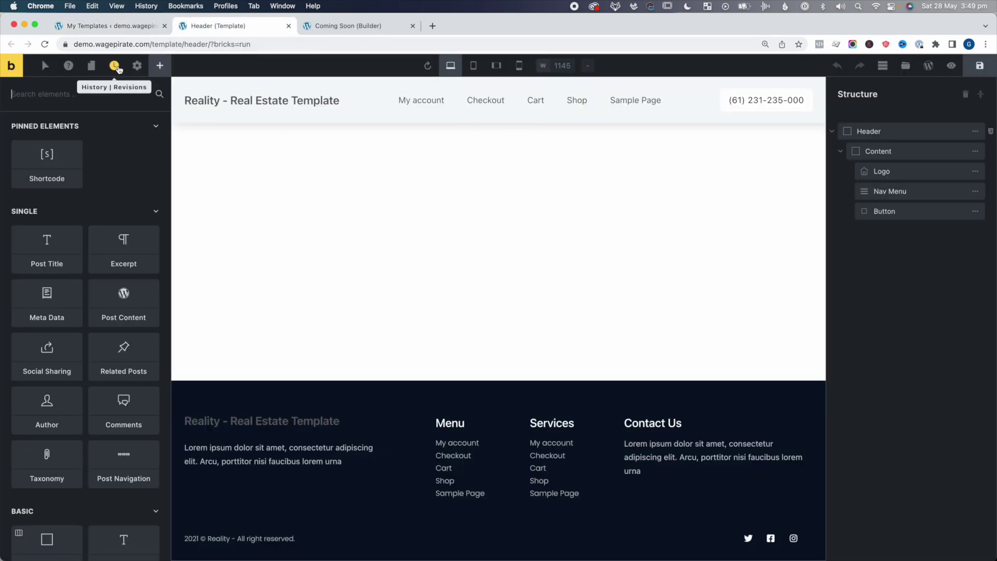
pyautogui.click(138, 68)
pyautogui.click(42, 218)
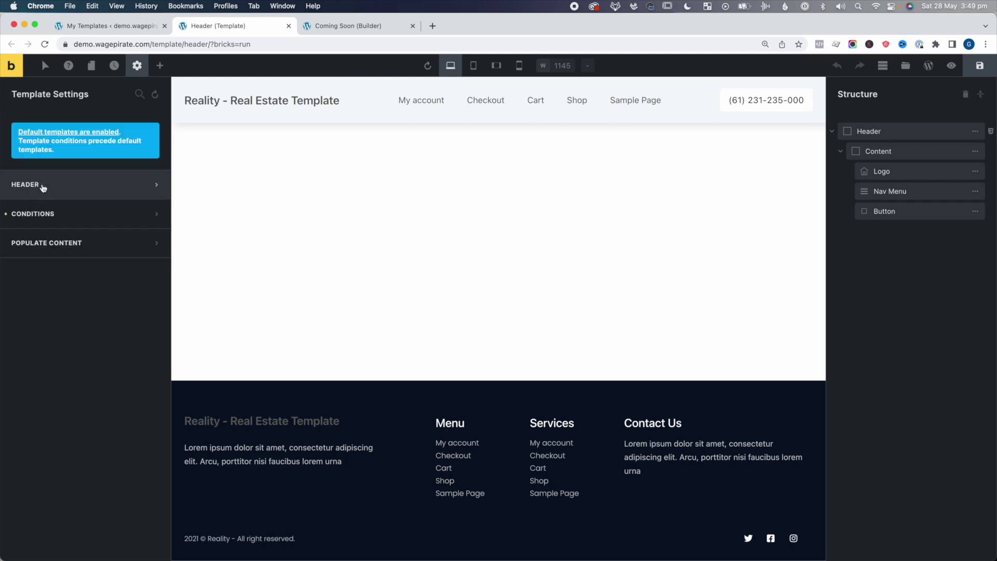
pyautogui.click(52, 216)
pyautogui.click(59, 276)
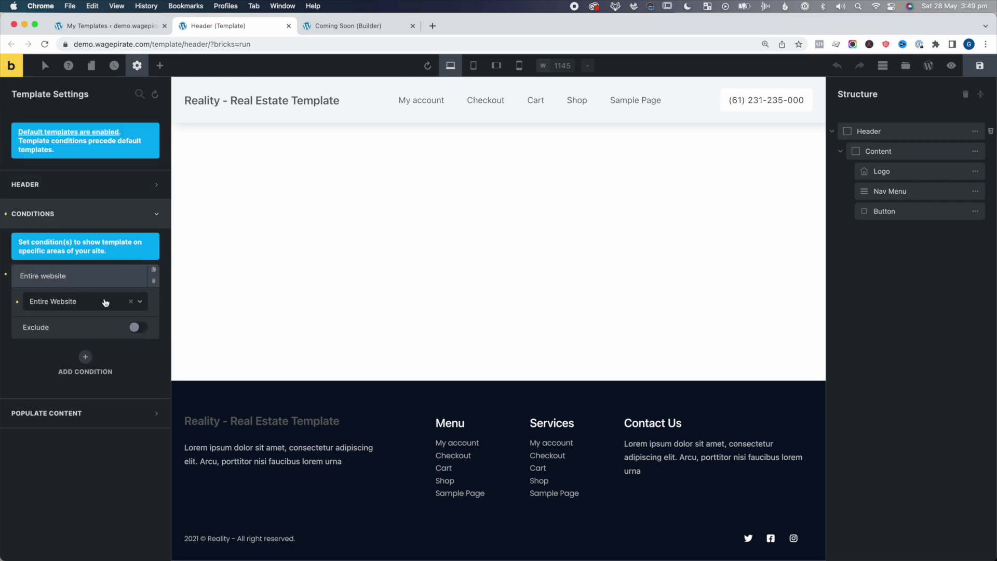
pyautogui.click(86, 357)
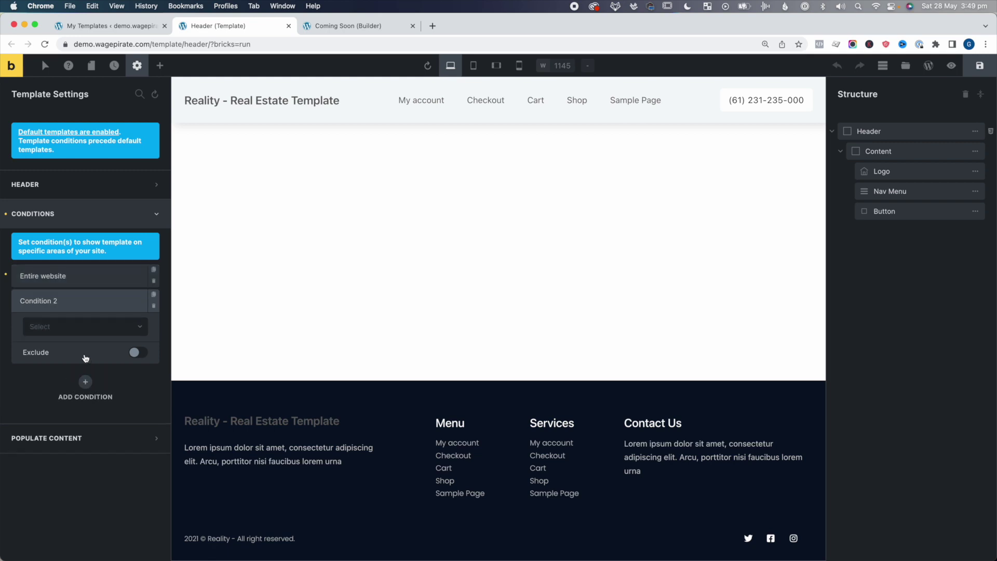
pyautogui.click(88, 328)
pyautogui.click(59, 455)
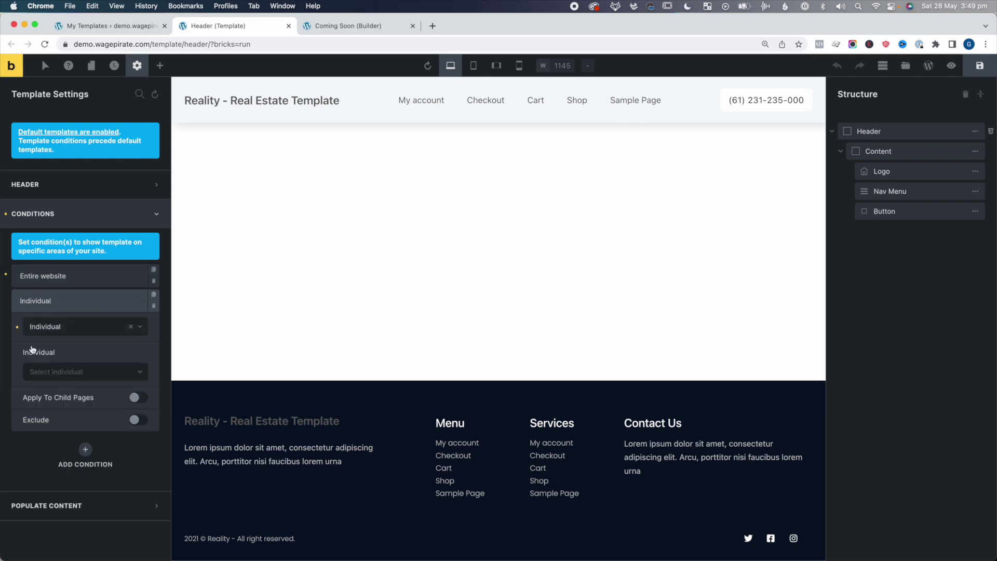
pyautogui.click(63, 373)
pyautogui.write('comin')
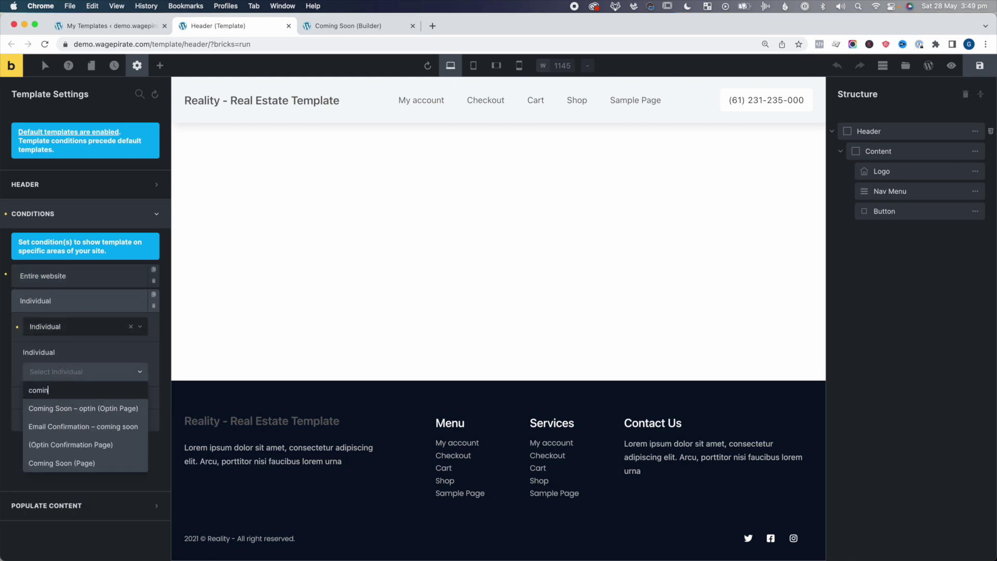
pyautogui.click(74, 465)
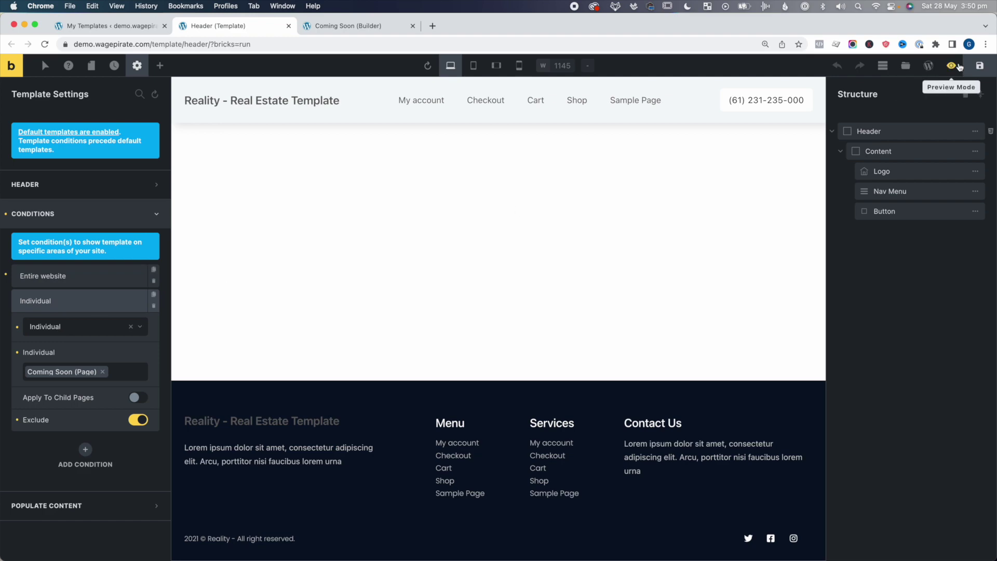
# Step: Save the Header template and view the Coming Soon page on the front end
pyautogui.click(979, 65)
pyautogui.click(352, 28)
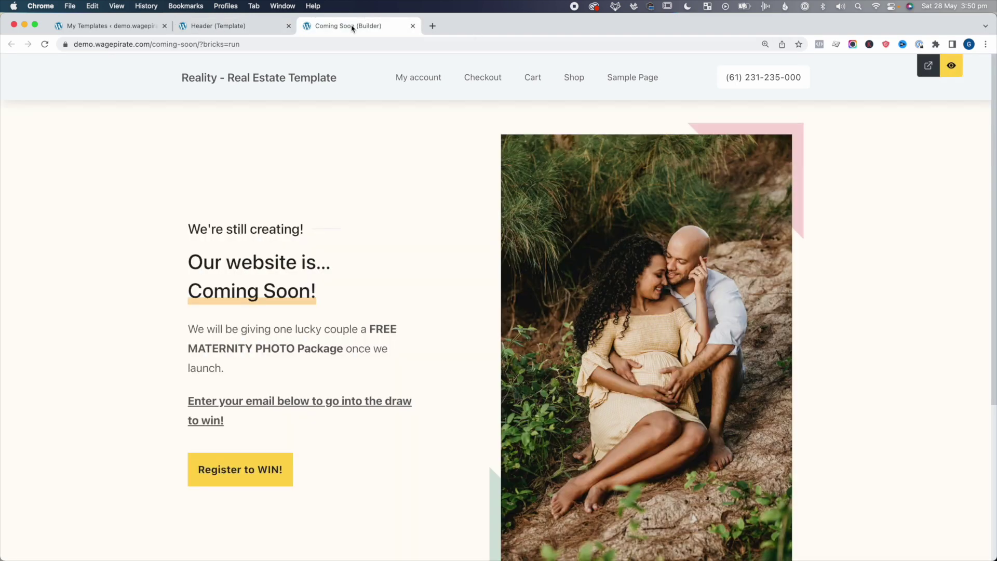
pyautogui.click(928, 67)
pyautogui.press('super+w')
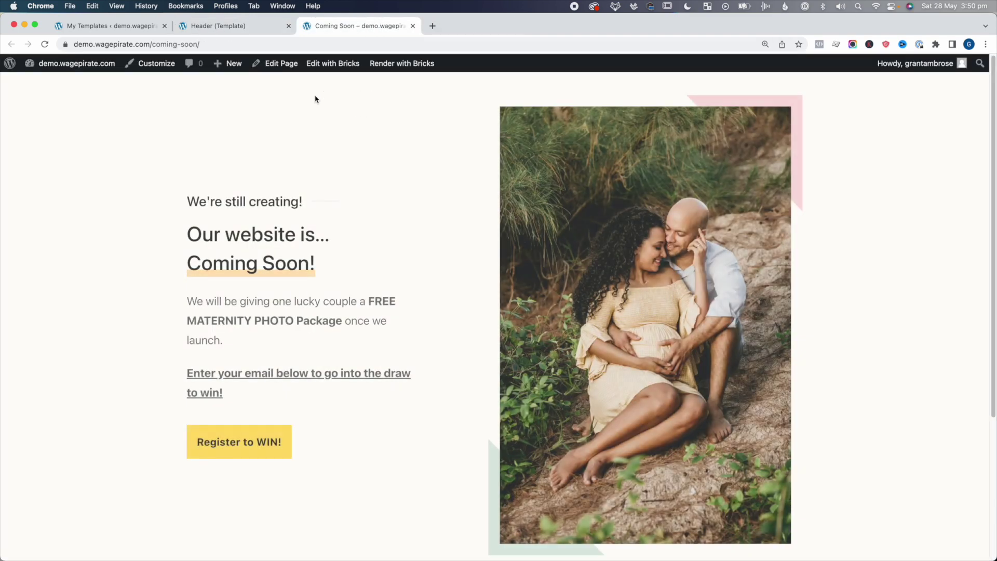
# Step: Open the Footer template in Bricks and show its template display conditions
pyautogui.press('super+1')
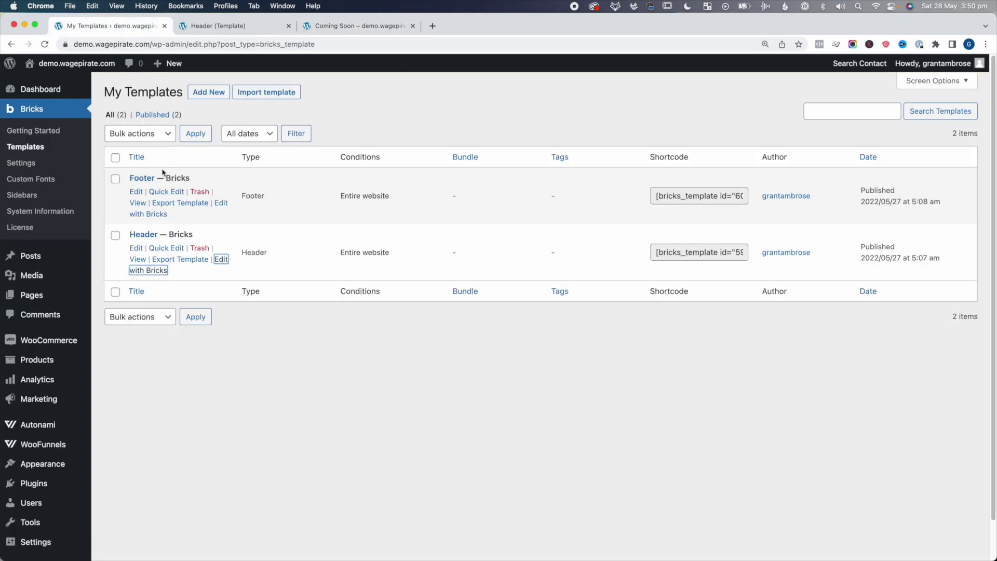
pyautogui.keyDown('super'); pyautogui.click(220, 202); pyautogui.keyUp('super')
pyautogui.click(227, 29)
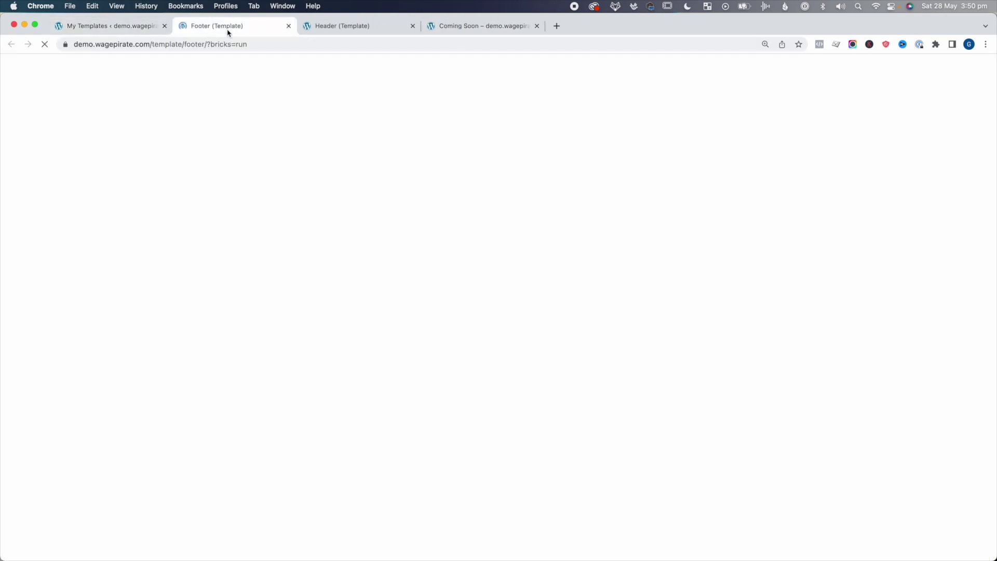
pyautogui.click(138, 67)
pyautogui.click(52, 183)
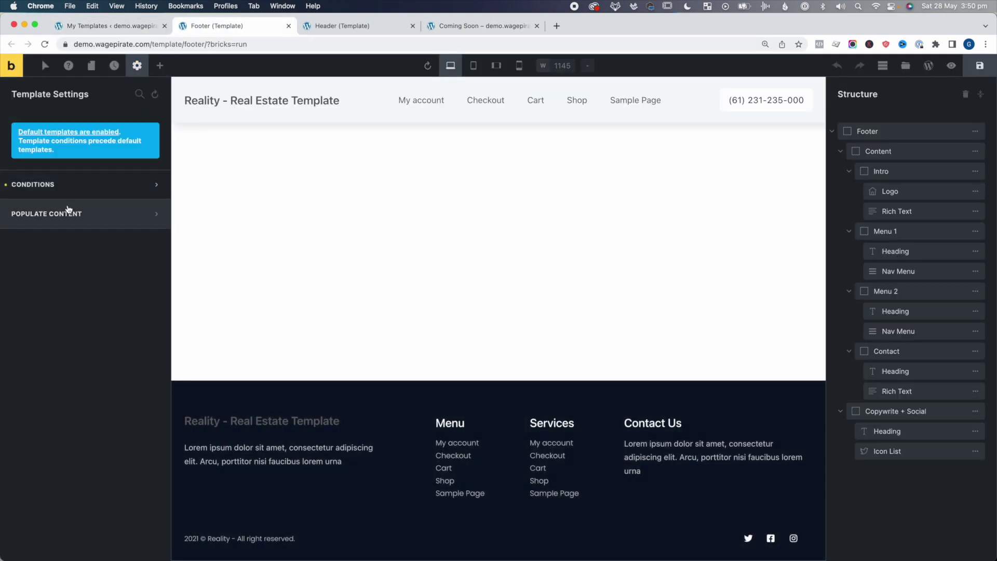
pyautogui.click(63, 187)
# Step: Add an Individual condition to the Footer targeting the Coming Soon page
pyautogui.click(85, 276)
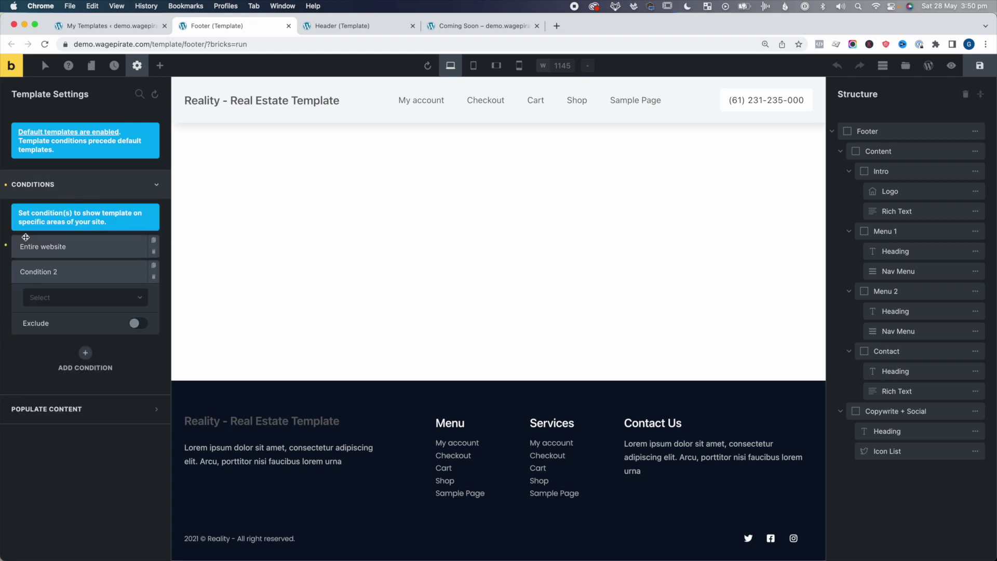
pyautogui.click(52, 247)
pyautogui.click(113, 321)
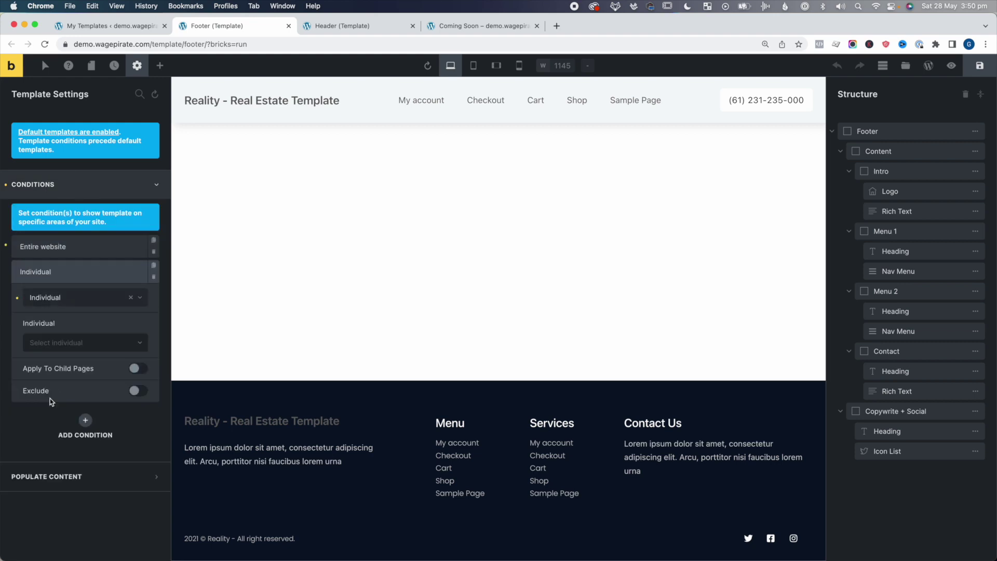
pyautogui.click(88, 342)
pyautogui.write('comin')
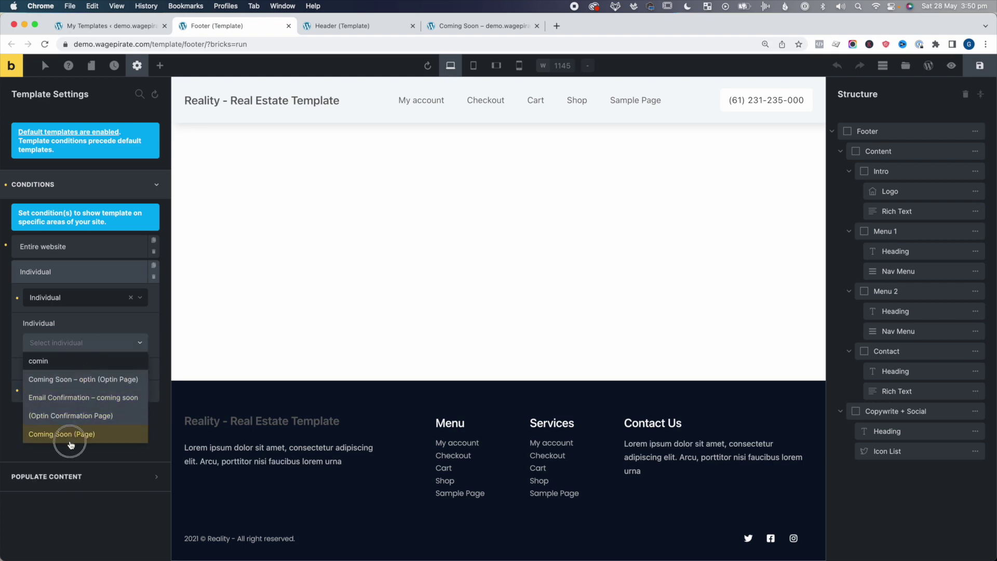
pyautogui.click(71, 442)
pyautogui.click(453, 33)
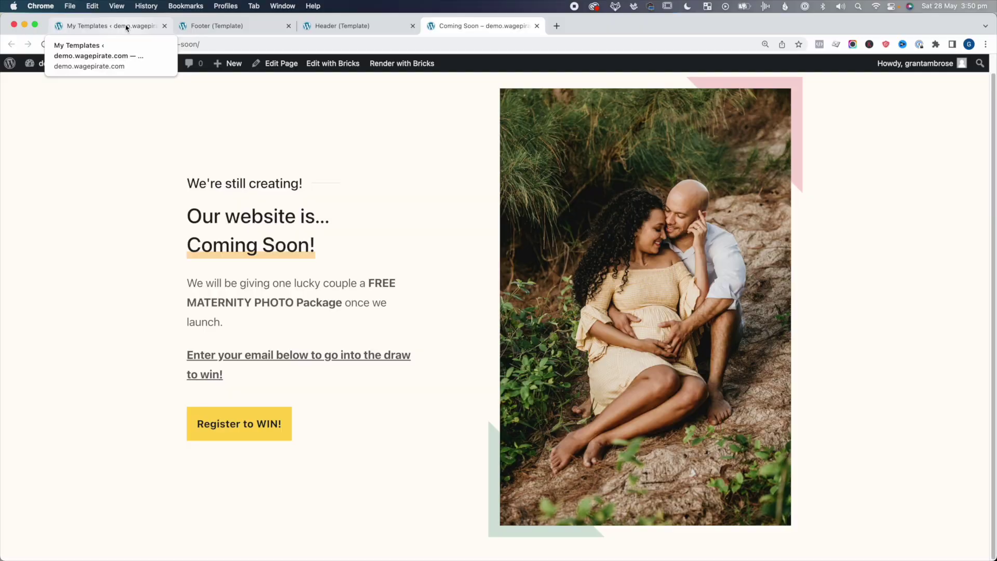
# Step: Return to the Bricks templates list and open WooFunnels Funnels in a new tab
pyautogui.click(126, 26)
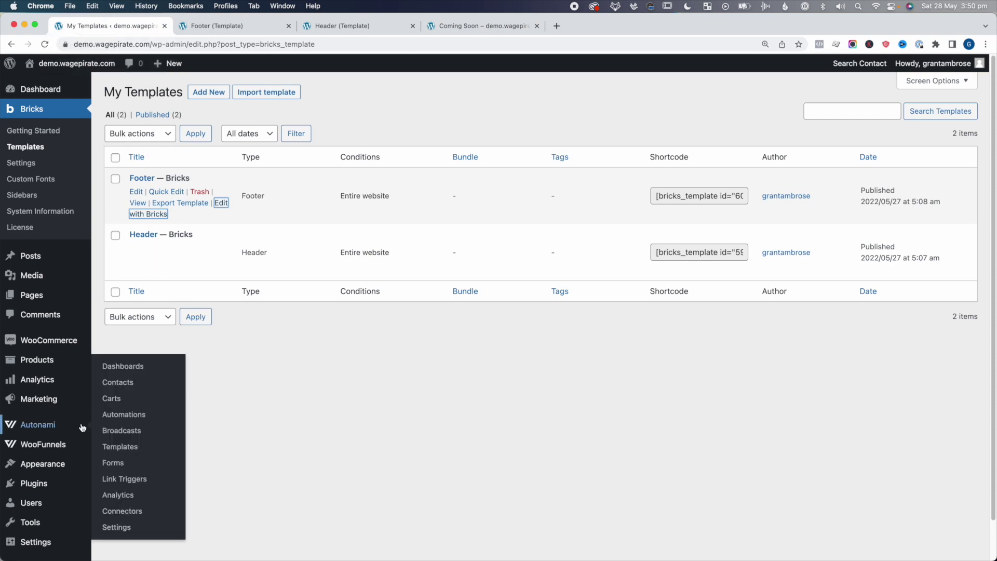
pyautogui.moveTo(42, 446)
pyautogui.keyDown('super'); pyautogui.click(117, 462); pyautogui.keyUp('super')
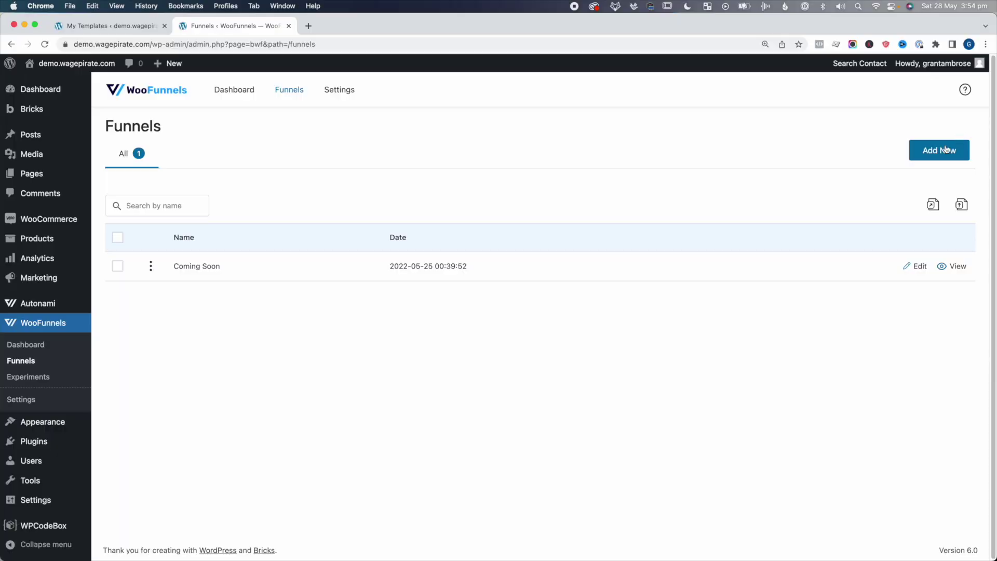
# Step: Create a new test optin funnel from scratch, keeping the Other page builder
pyautogui.click(945, 151)
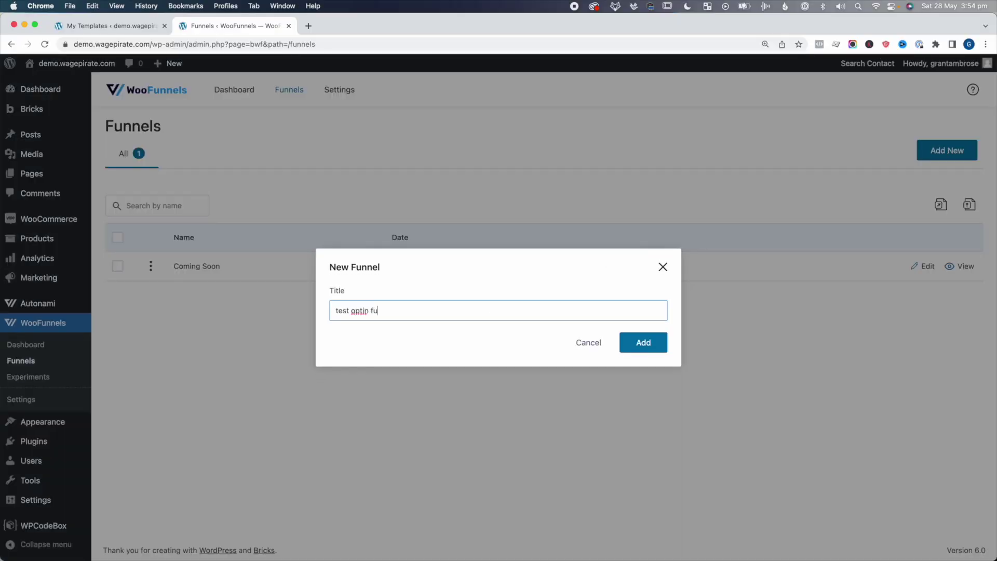
pyautogui.click(661, 335)
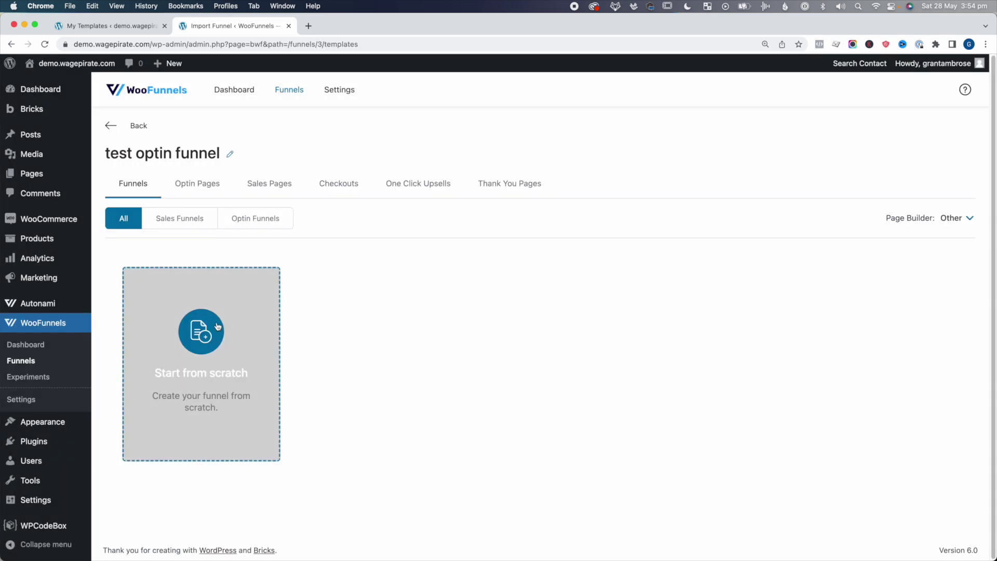
pyautogui.click(944, 219)
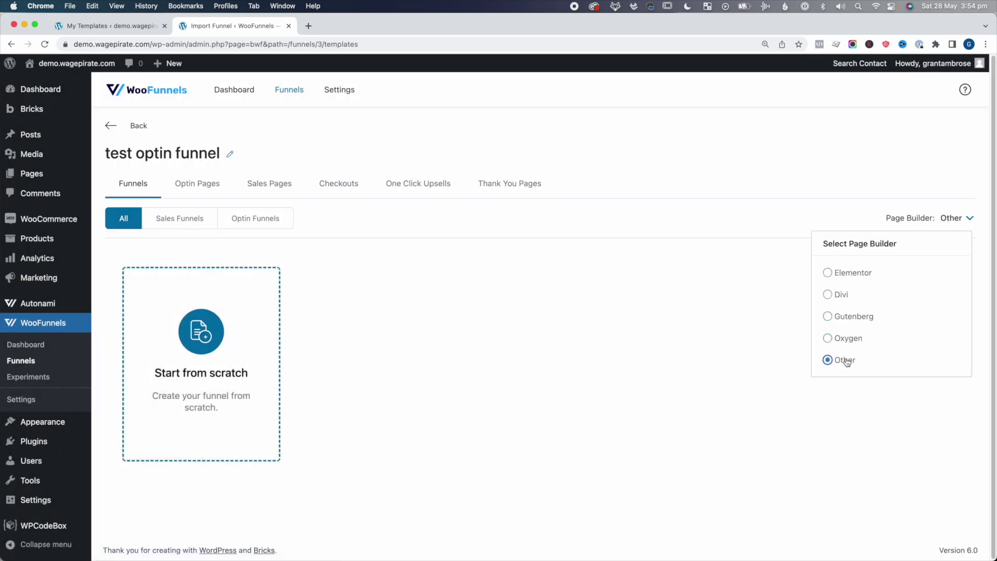
pyautogui.click(739, 334)
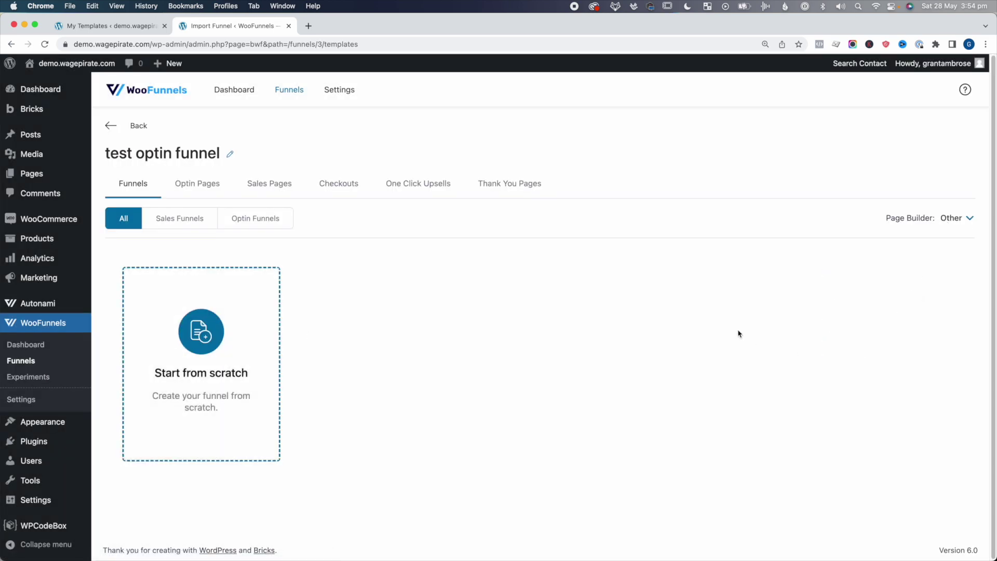
pyautogui.click(257, 218)
pyautogui.click(216, 330)
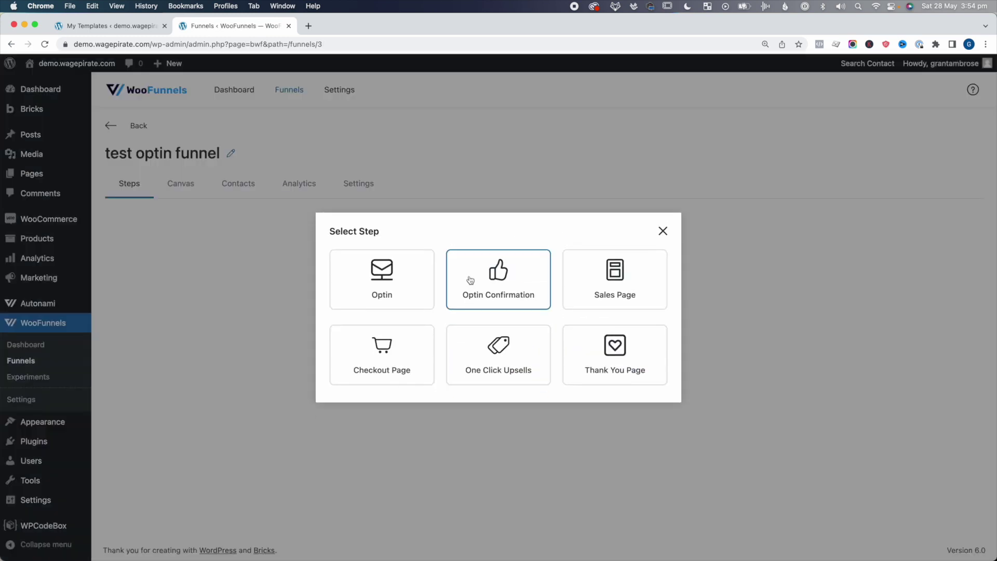
# Step: Add an 'Optin test' optin step and a 'thank you' optin confirmation step
pyautogui.click(389, 278)
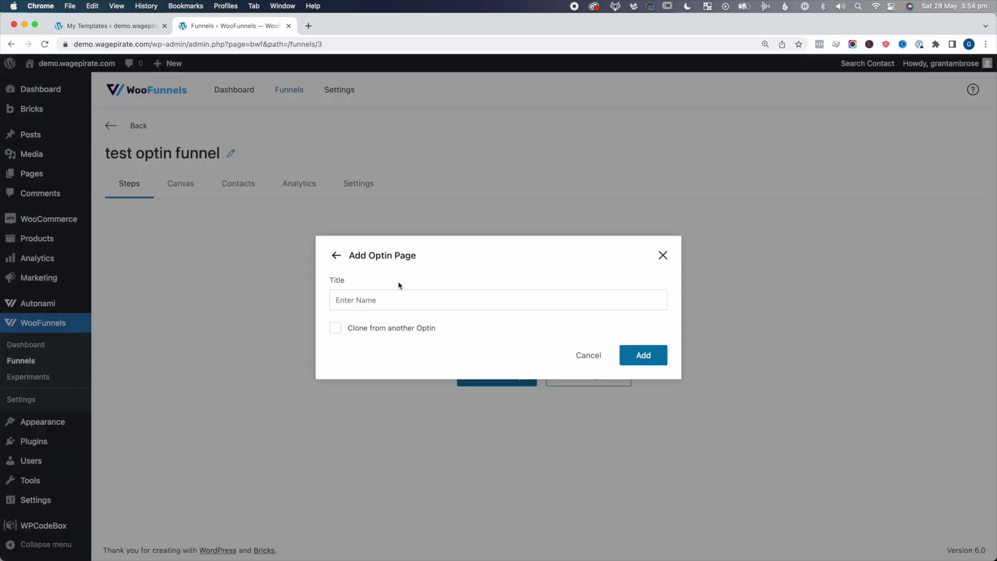
pyautogui.click(407, 301)
pyautogui.click(650, 353)
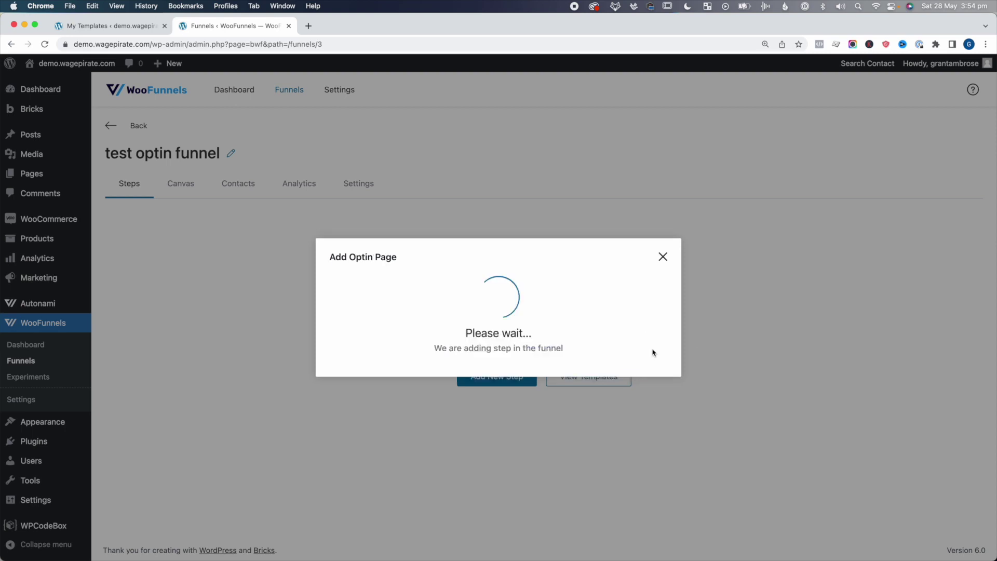
pyautogui.click(135, 311)
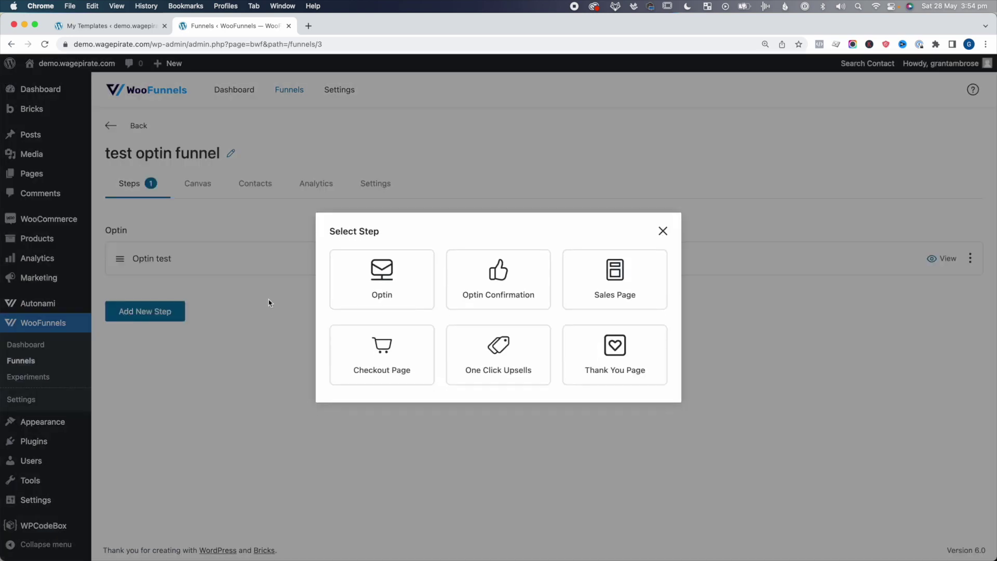
pyautogui.click(493, 288)
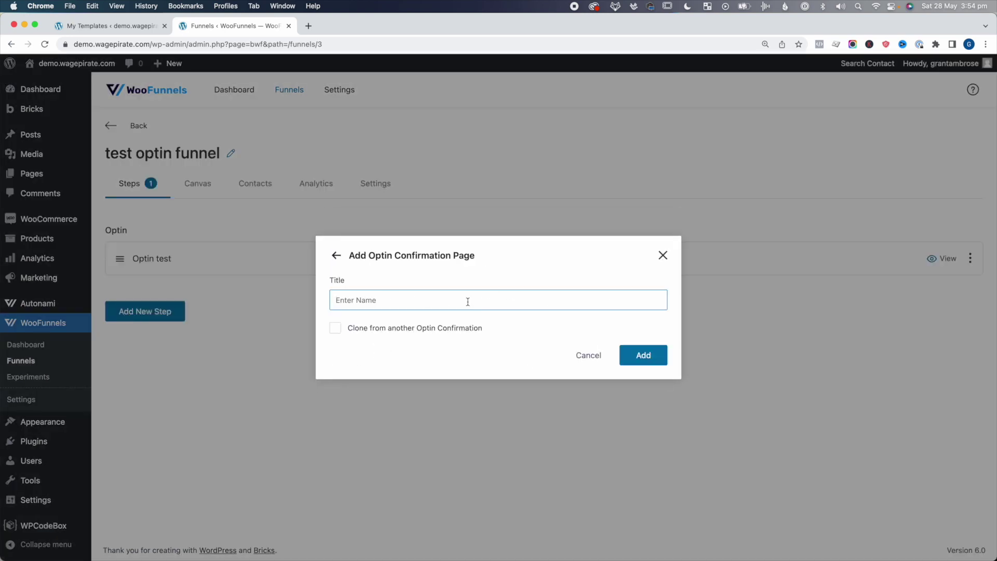
pyautogui.click(649, 363)
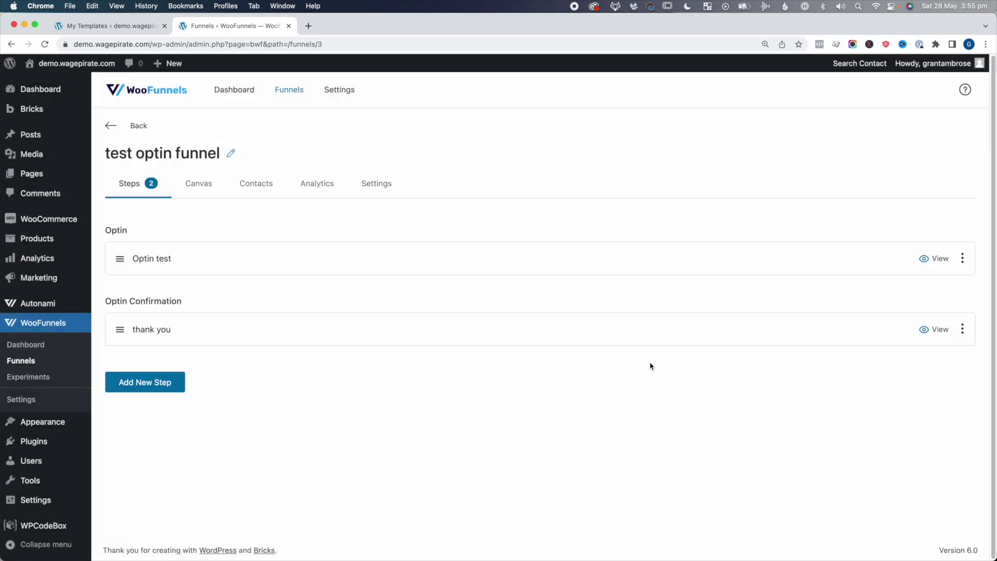
pyautogui.click(149, 265)
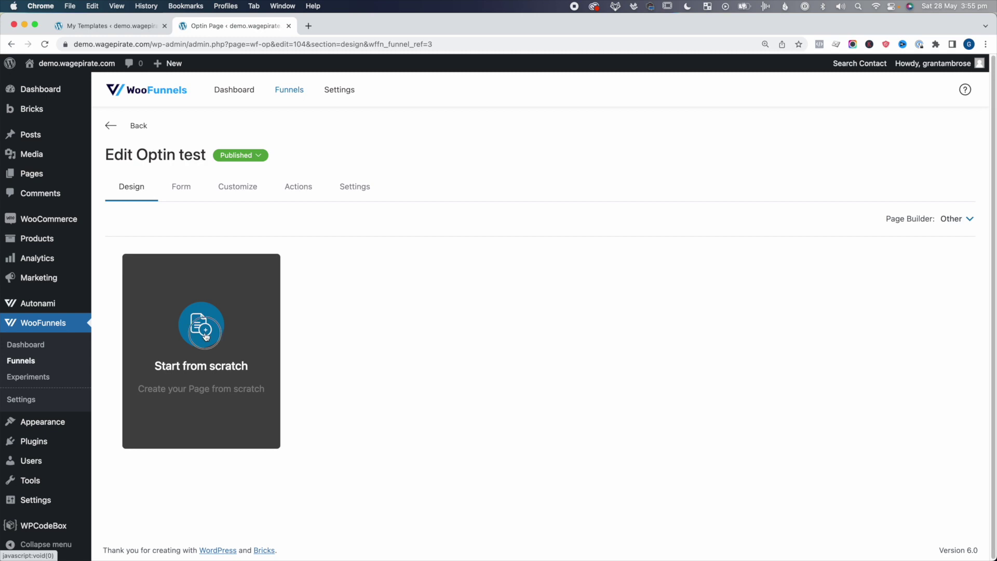
# Step: Set the Optin test page to Default template, update it, and edit it with Bricks
pyautogui.click(207, 337)
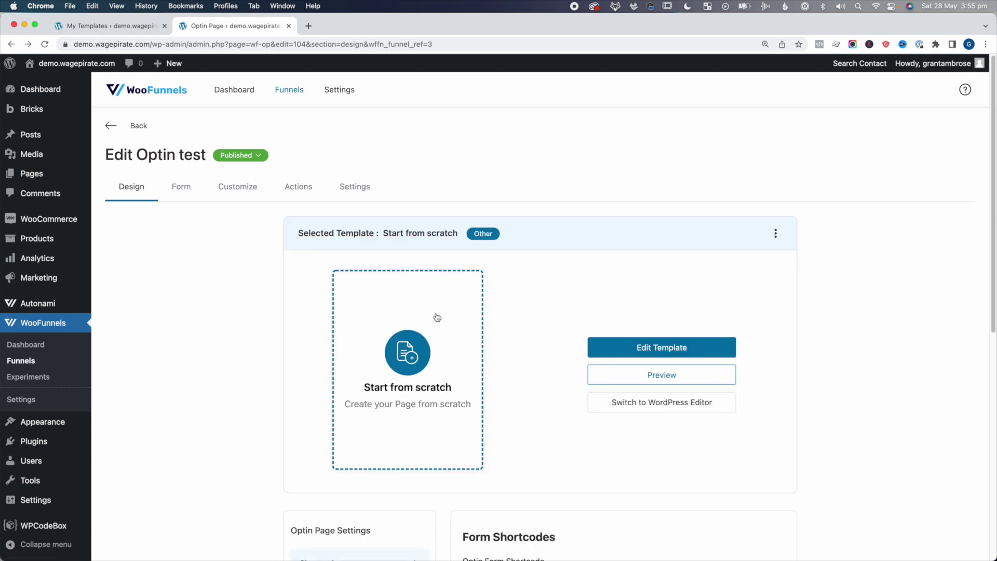
pyautogui.click(657, 350)
pyautogui.click(878, 291)
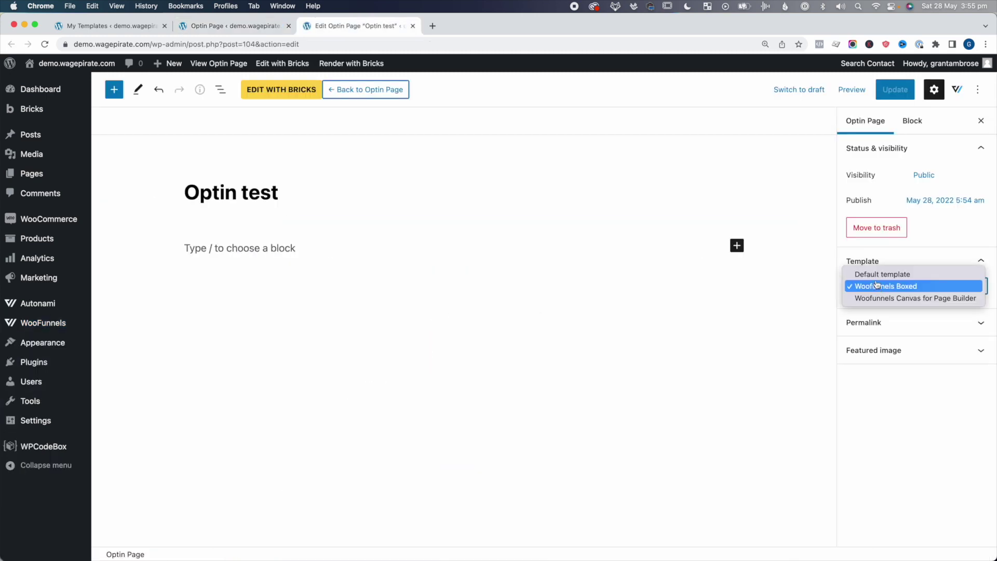
pyautogui.click(884, 275)
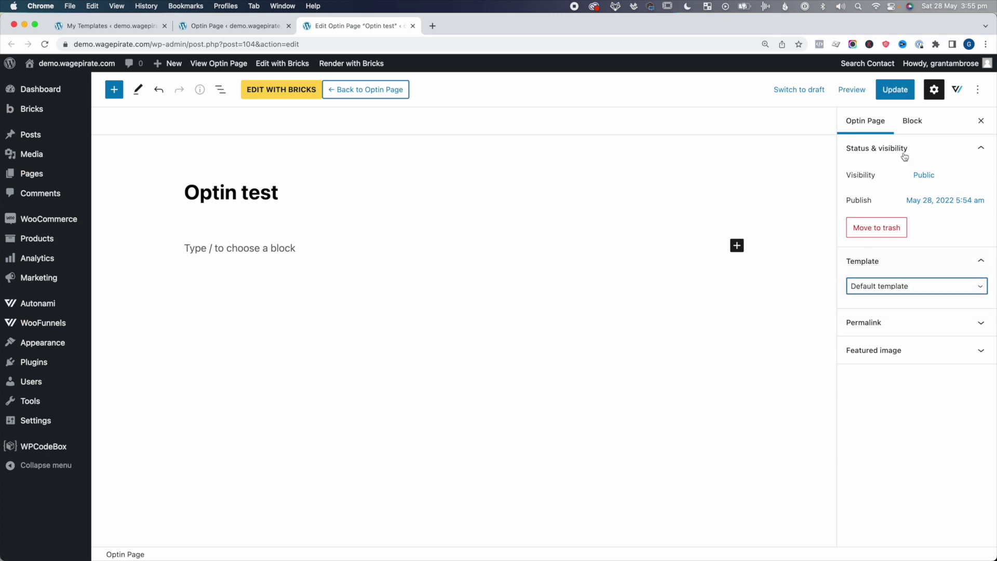
pyautogui.click(895, 89)
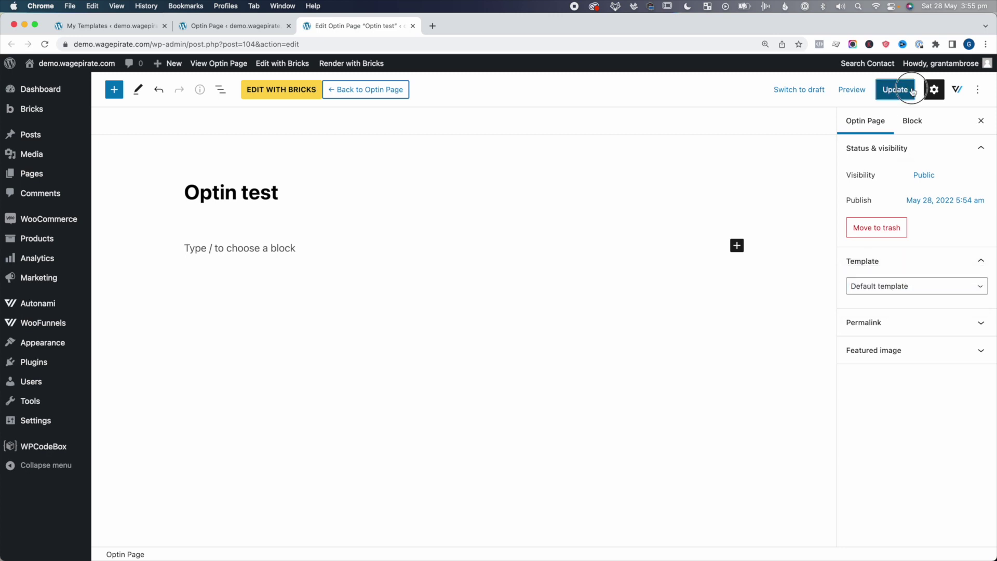
pyautogui.click(299, 92)
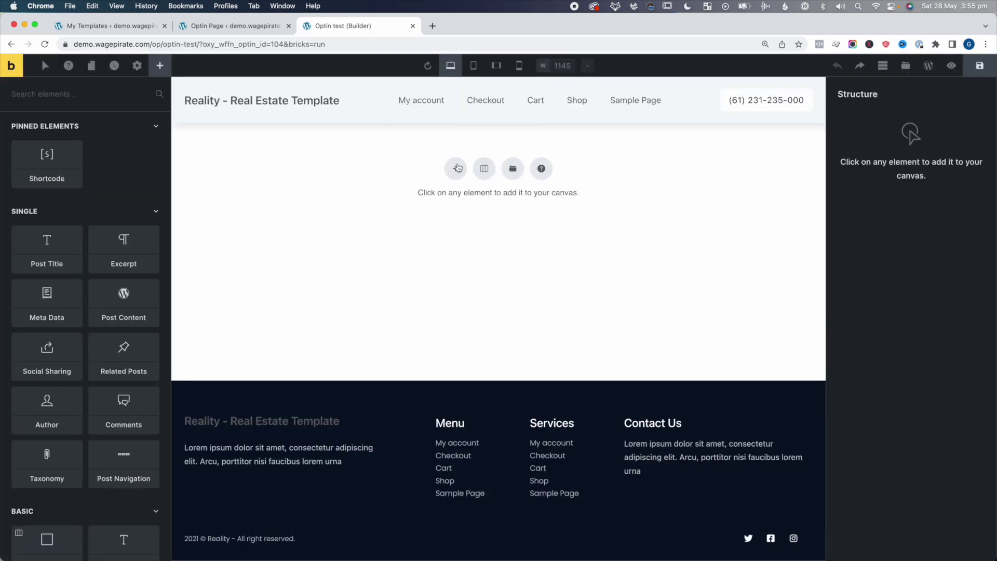
# Step: Insert a one-column section and add a Heading element with placeholder text
pyautogui.click(487, 171)
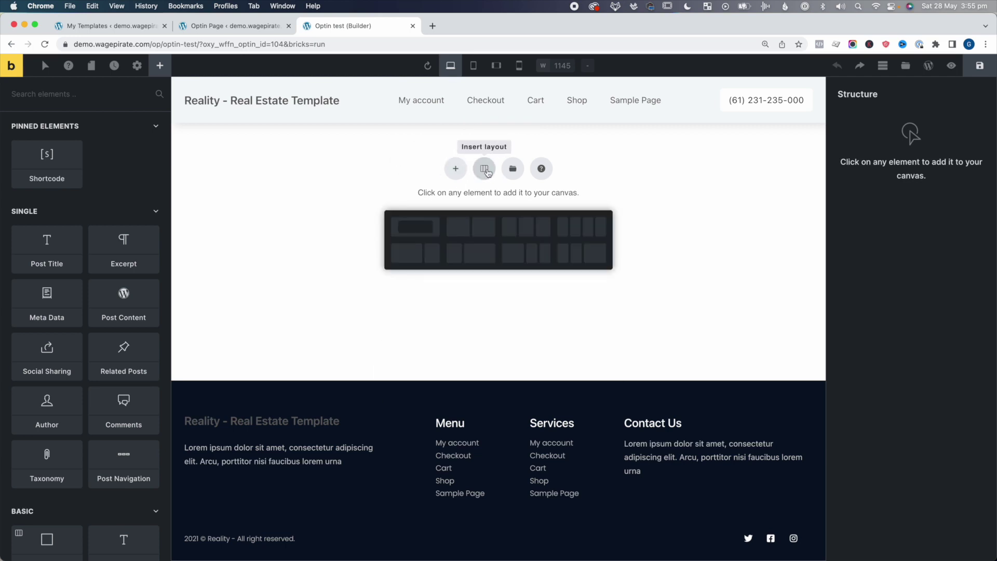
pyautogui.click(423, 225)
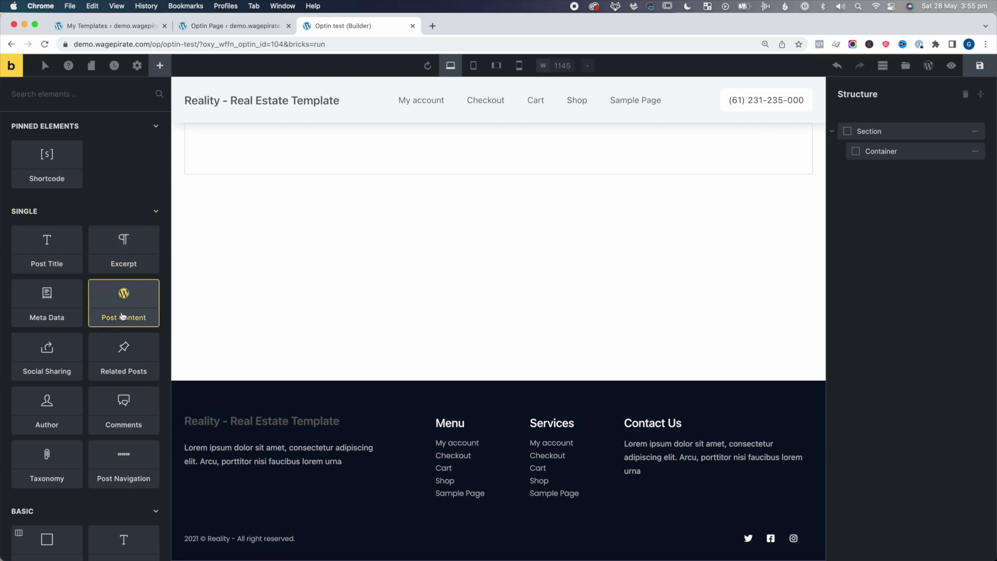
pyautogui.click(114, 94)
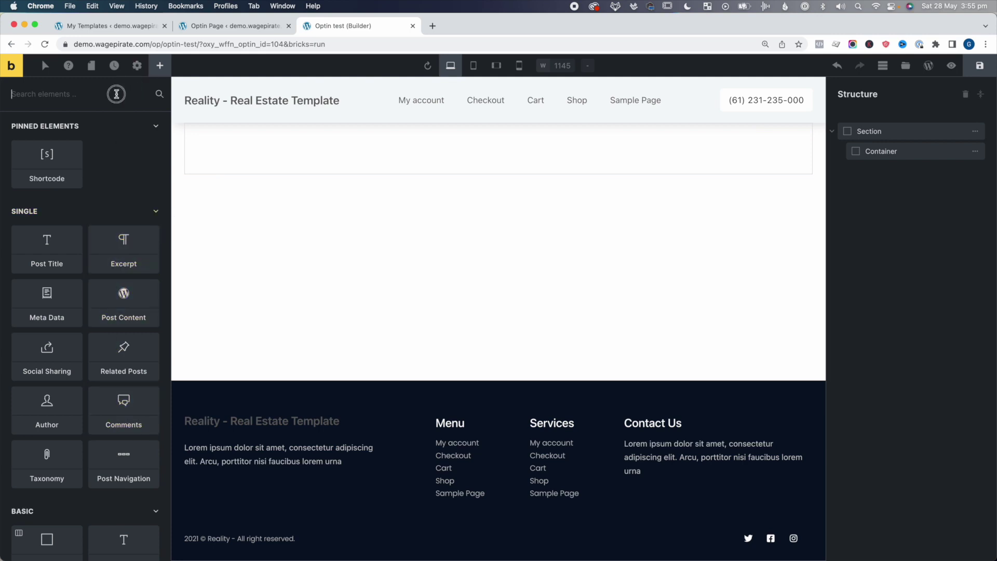
pyautogui.write('hea')
pyautogui.moveTo(45, 156); pyautogui.dragTo(311, 134)
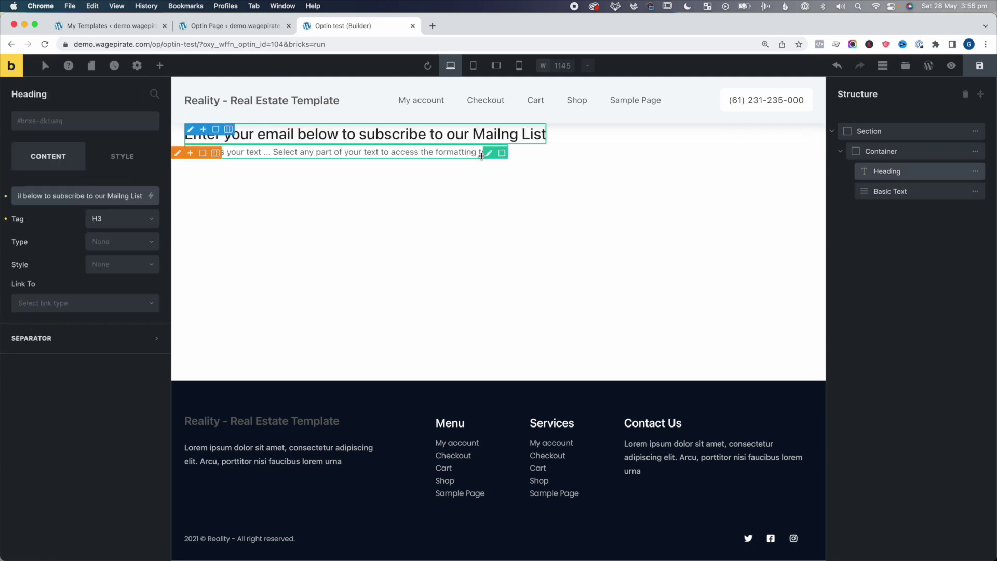
pyautogui.click(467, 286)
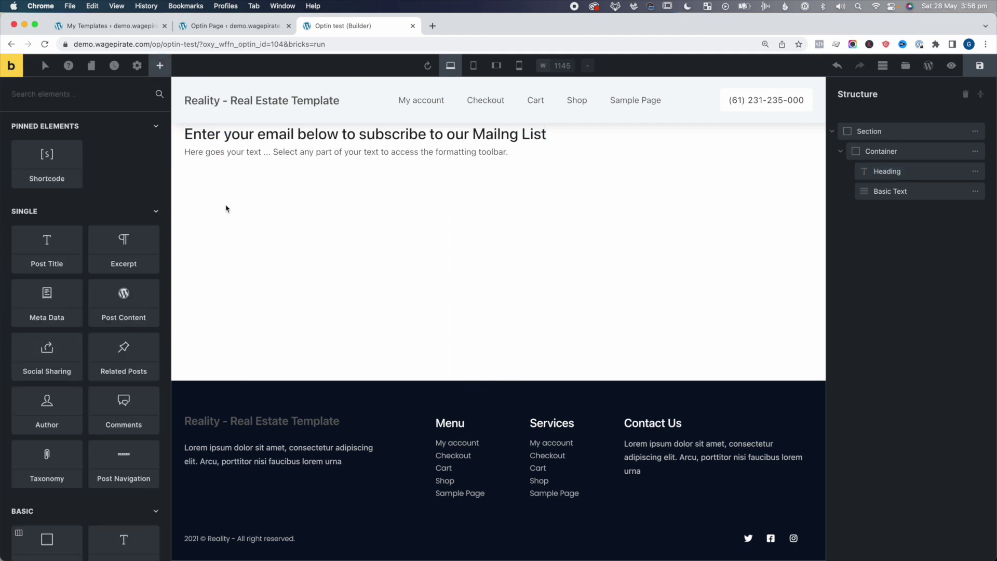
pyautogui.click(298, 151)
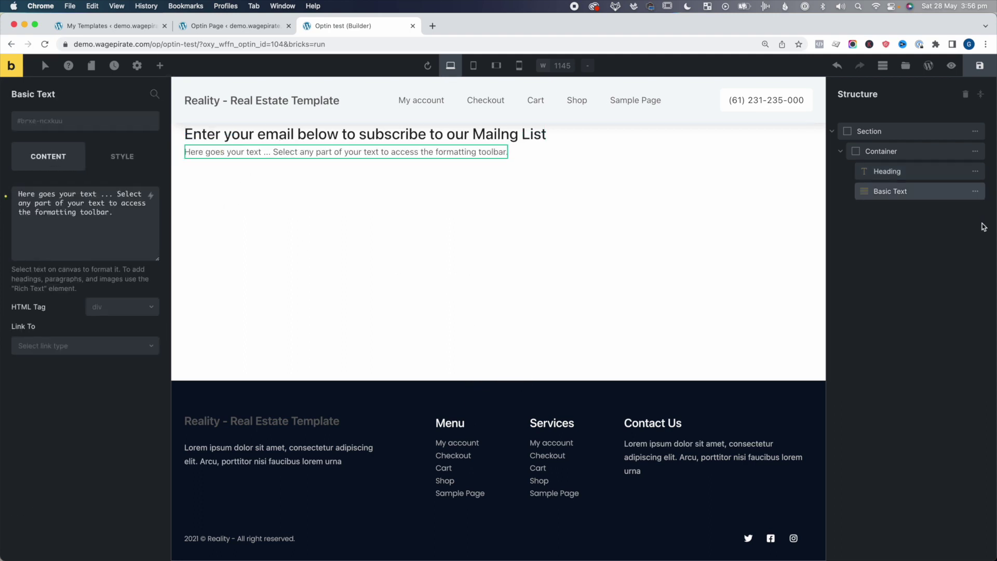
pyautogui.click(882, 151)
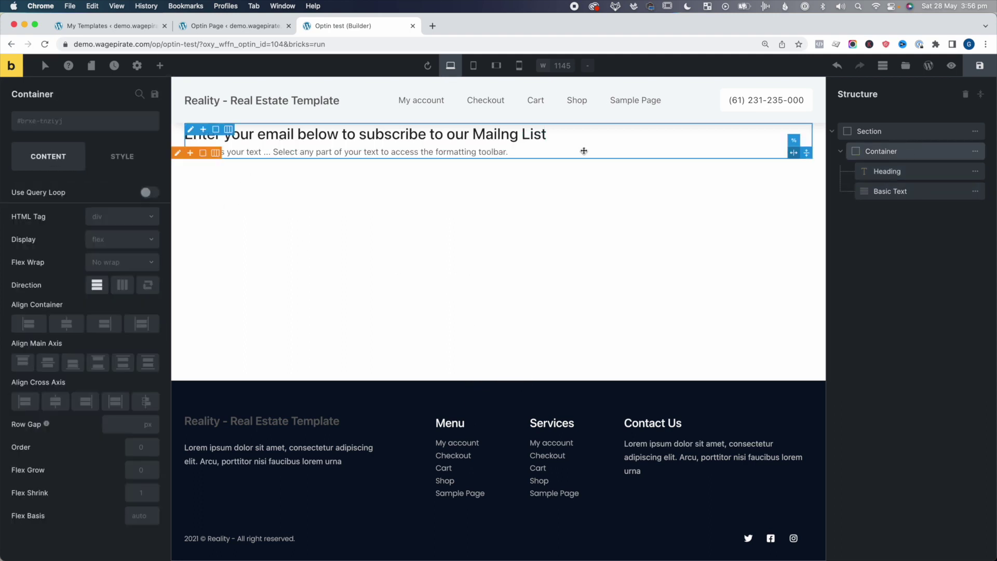
# Step: Add a Button below the text and set its link type to External URL
pyautogui.click(159, 66)
pyautogui.write('butt')
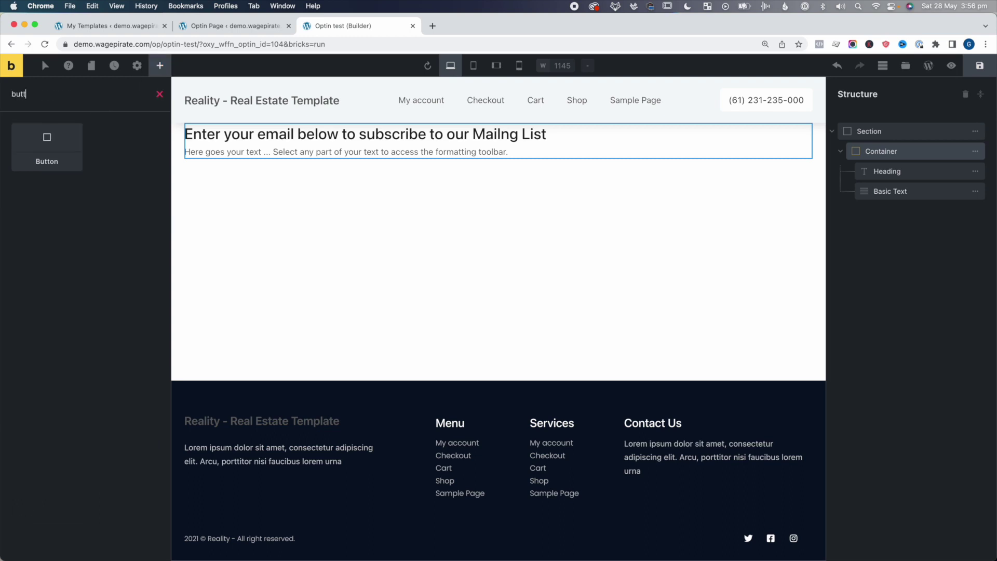
pyautogui.moveTo(62, 145); pyautogui.dragTo(195, 164)
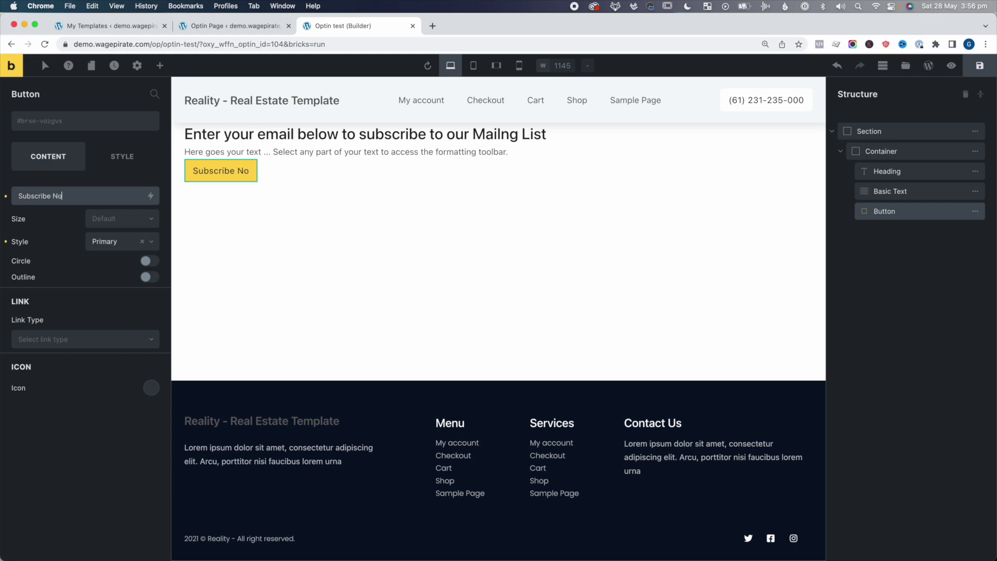
pyautogui.click(46, 339)
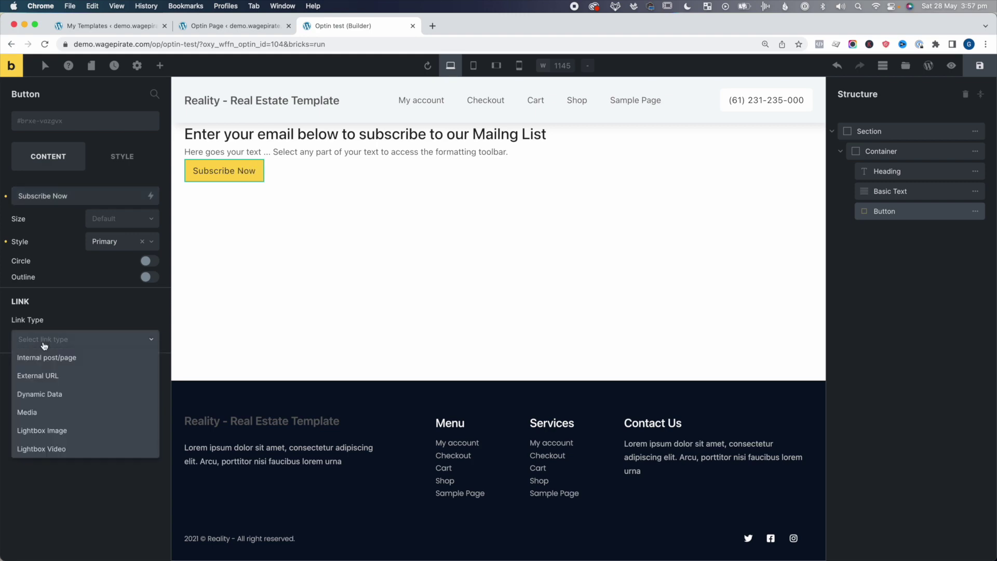
pyautogui.click(42, 374)
# Step: Copy the Optin Popup Link from the WooFunnels optin page settings
pyautogui.click(213, 27)
pyautogui.scroll(-5, 369, 371)
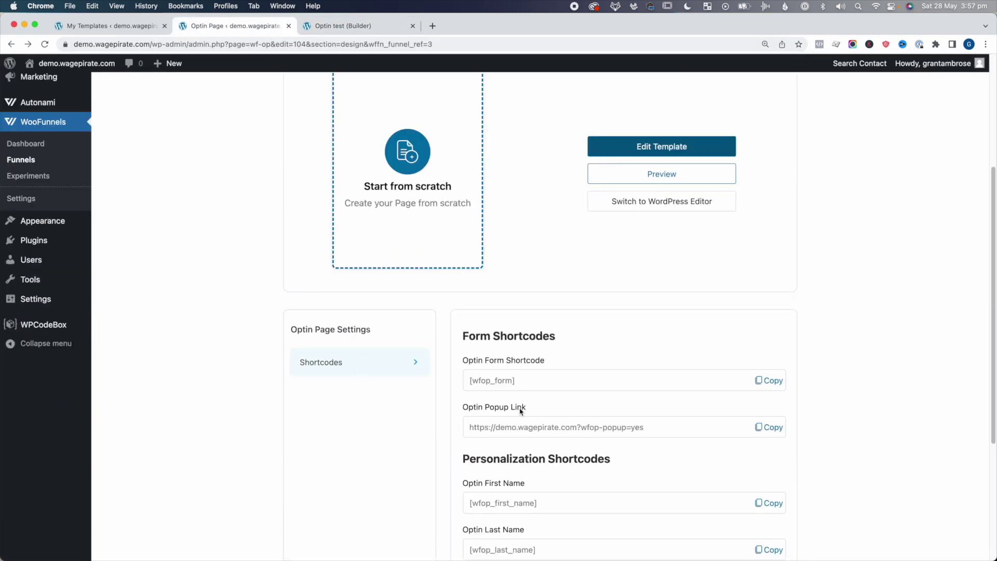
pyautogui.click(499, 427)
pyautogui.moveTo(475, 408); pyautogui.dragTo(490, 407)
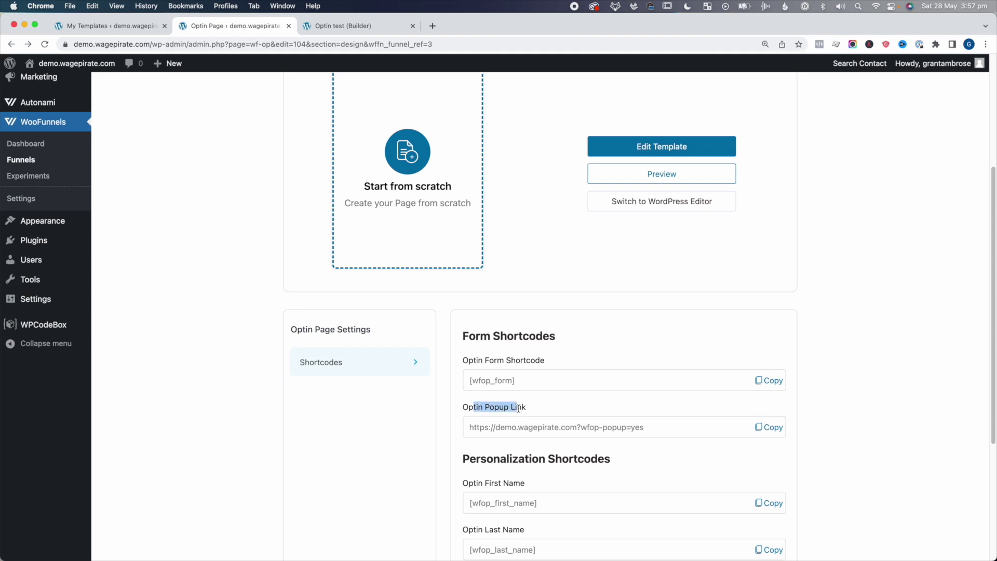
pyautogui.click(764, 428)
pyautogui.click(347, 26)
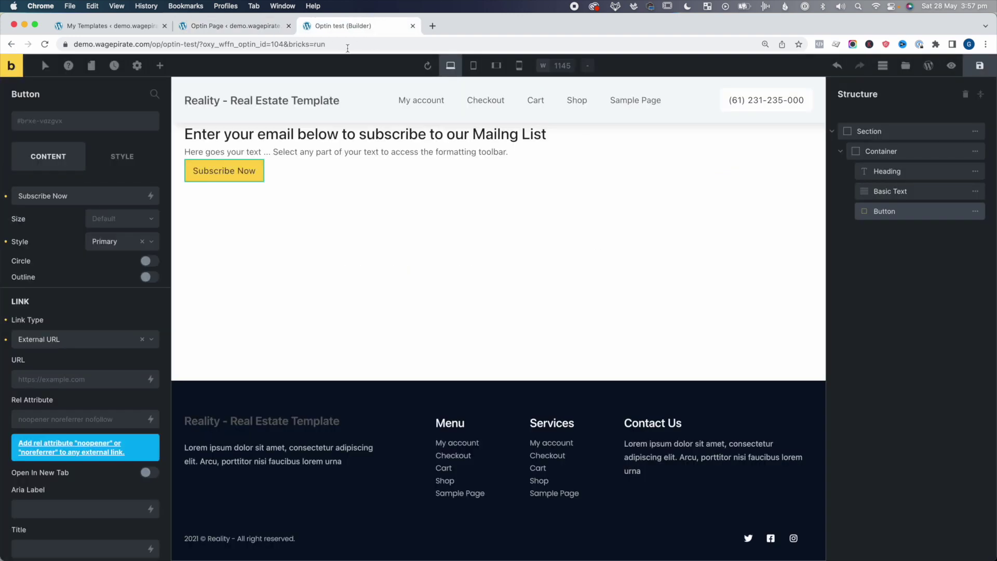
# Step: Paste the popup link as the button URL, centre the content, and space out the button
pyautogui.click(44, 378)
pyautogui.press('super+v')
pyautogui.click(903, 134)
pyautogui.click(875, 151)
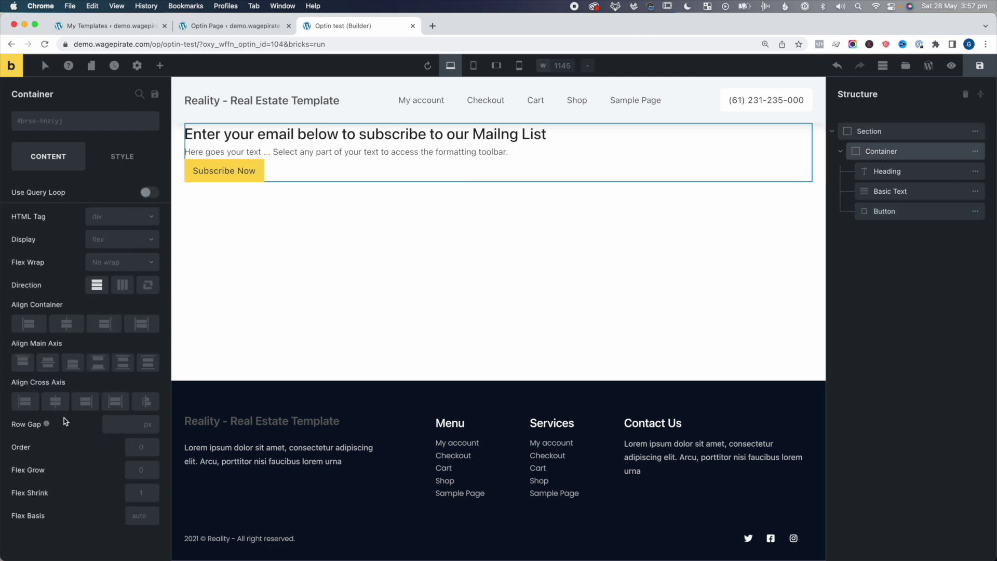
pyautogui.click(55, 401)
pyautogui.click(497, 162)
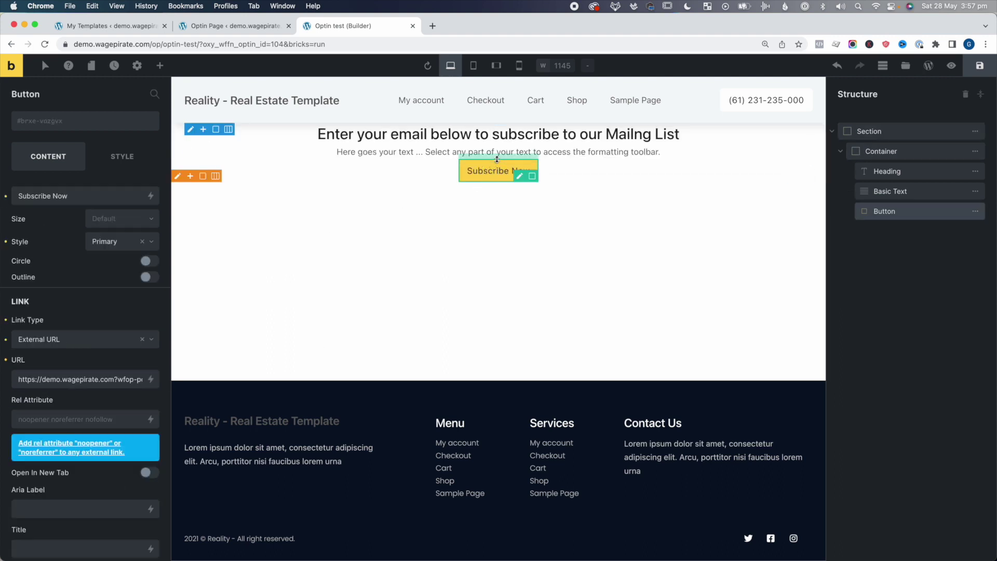
pyautogui.moveTo(497, 160)
pyautogui.mouseDown()
pyautogui.moveTo(506, 138)
pyautogui.moveTo(507, 148)
pyautogui.mouseUp()
pyautogui.click(511, 151)
# Step: Give the section a yellow background lightened to pale cream #fffdeb
pyautogui.click(322, 205)
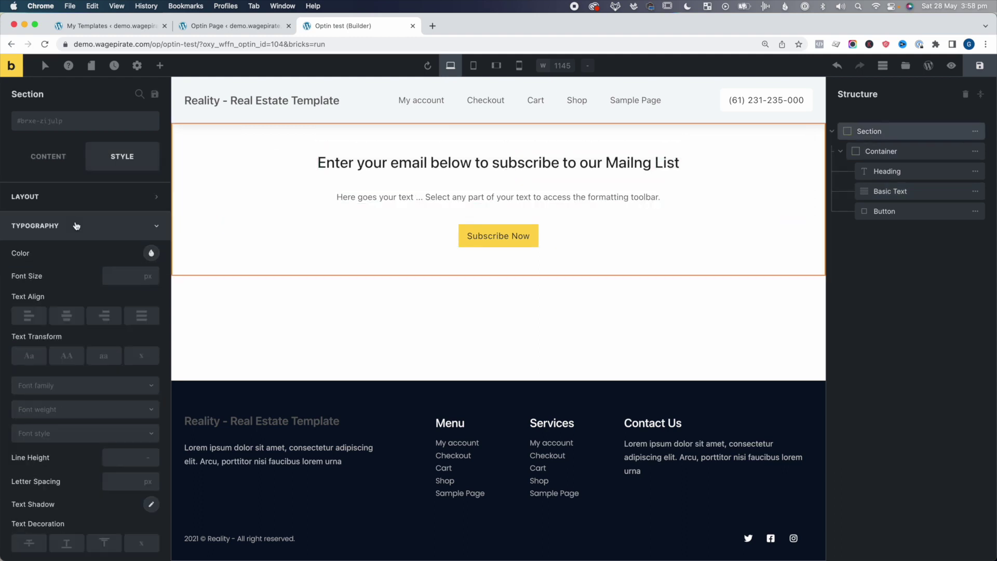
pyautogui.click(77, 226)
pyautogui.click(73, 253)
pyautogui.click(151, 283)
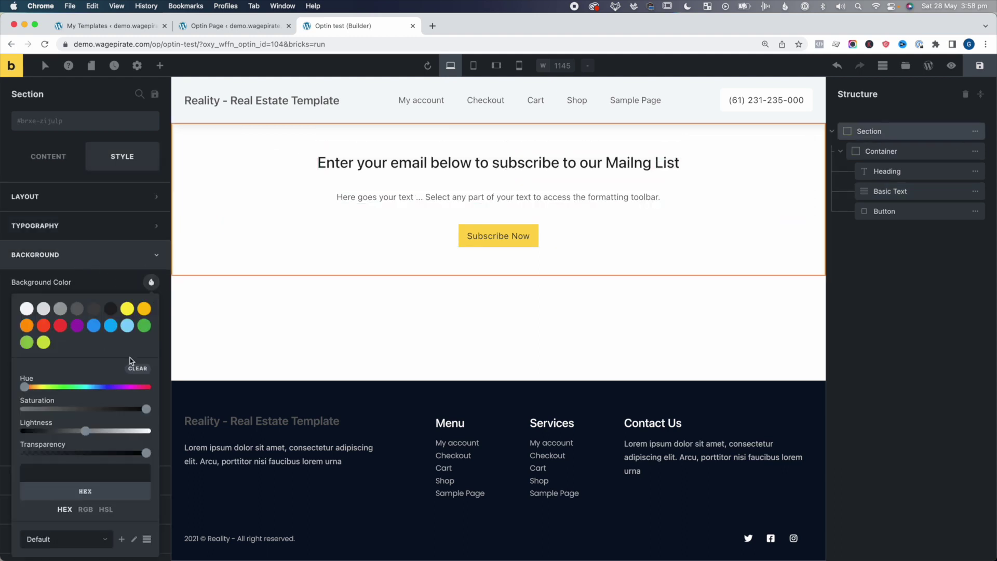
pyautogui.click(127, 309)
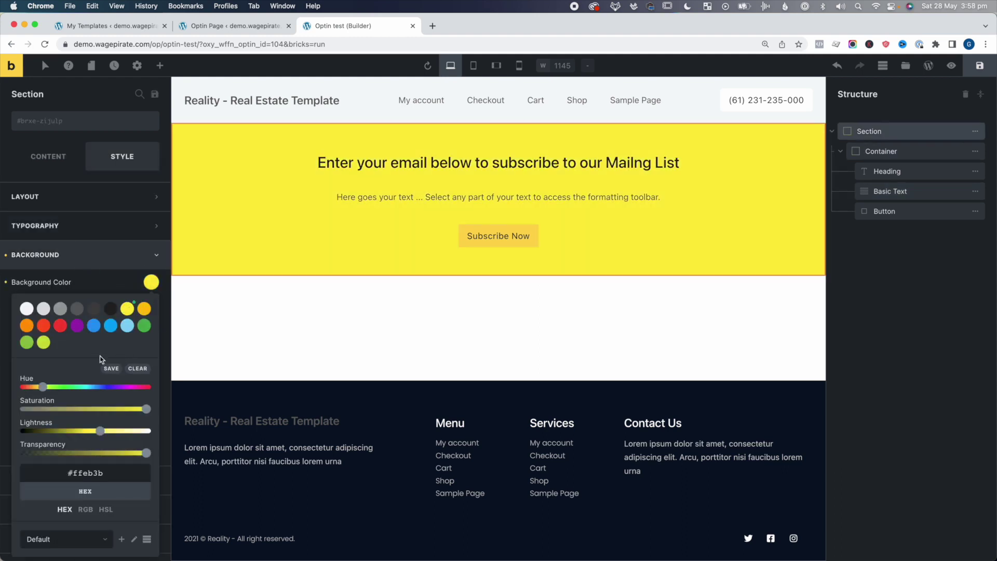
pyautogui.moveTo(100, 431); pyautogui.dragTo(142, 433)
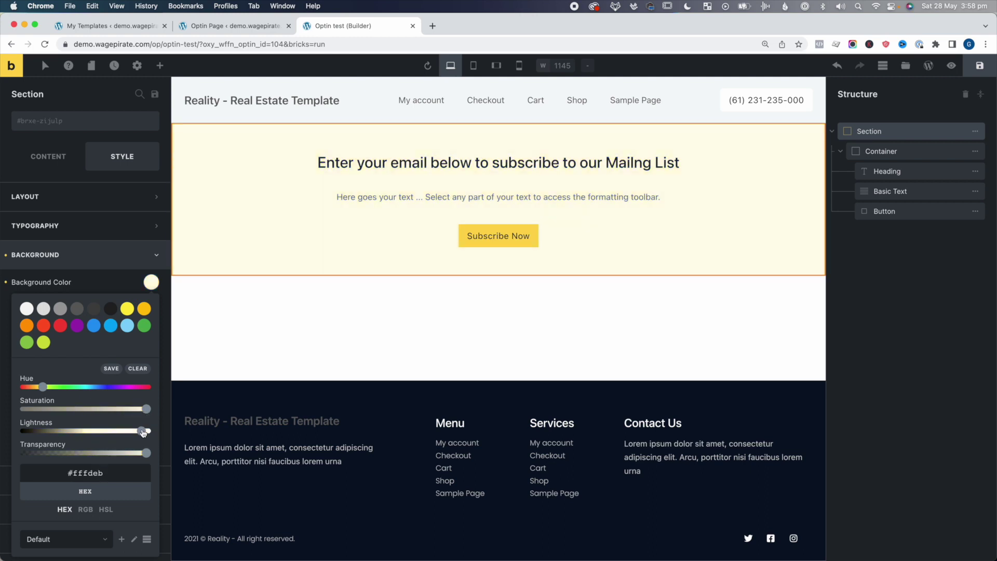
pyautogui.press('Escape')
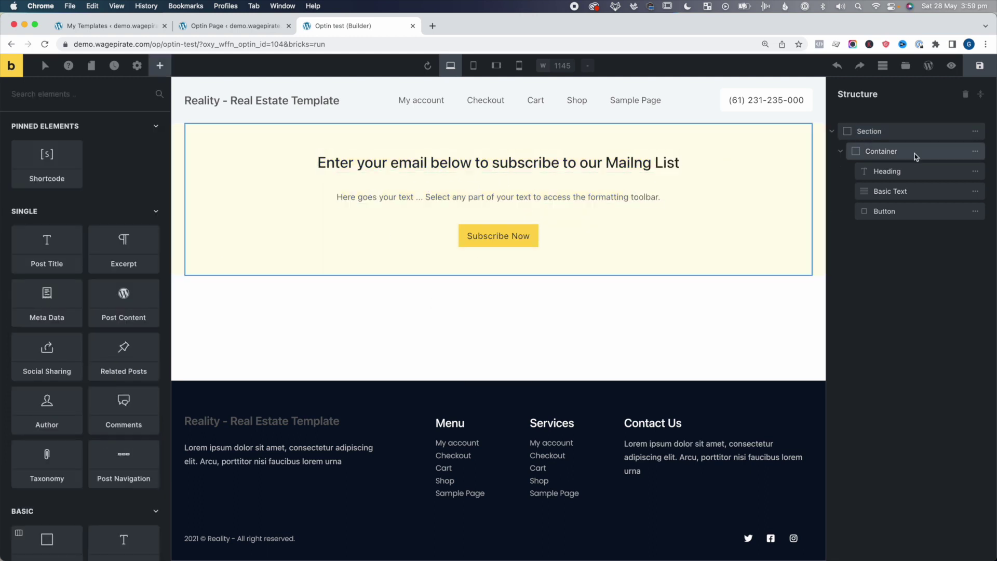
pyautogui.click(971, 132)
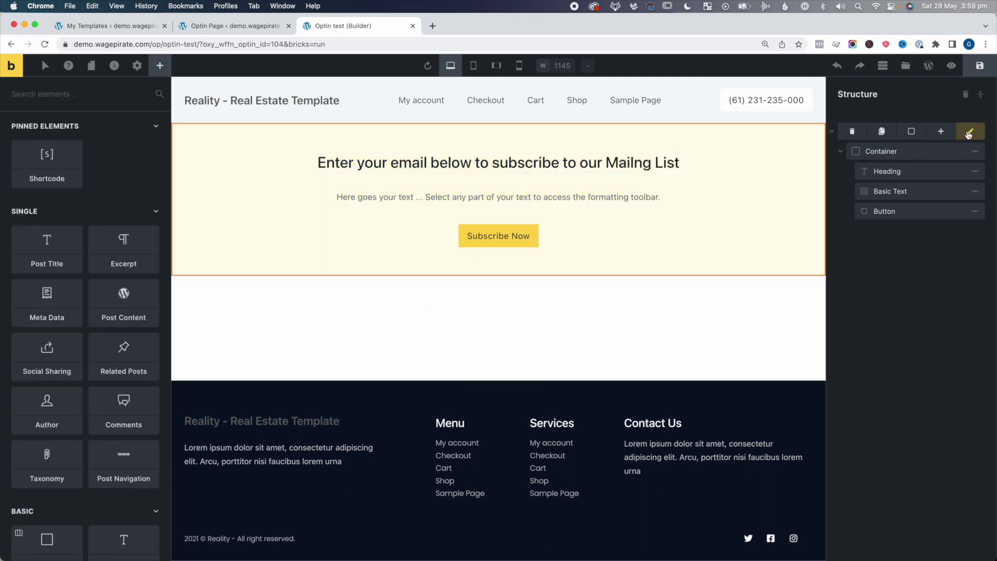
# Step: Add an empty container to the section, wrap the section in a container, and set row direction
pyautogui.click(941, 133)
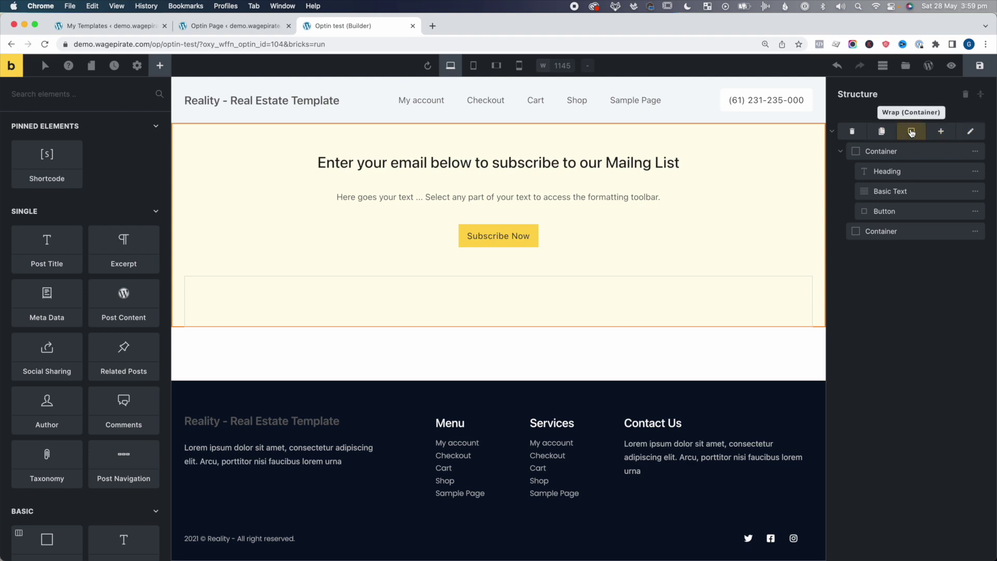
pyautogui.click(912, 132)
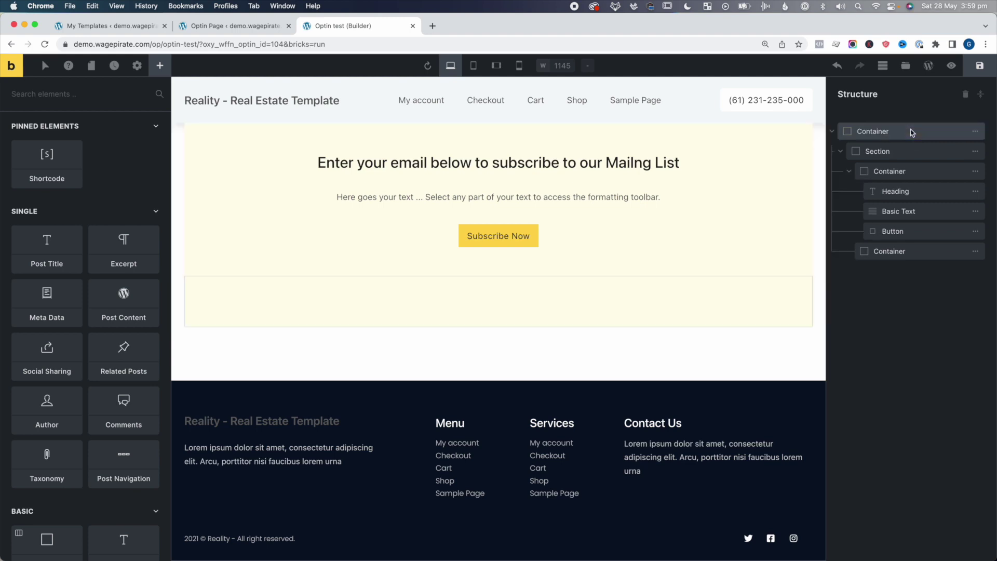
pyautogui.click(878, 151)
pyautogui.click(121, 285)
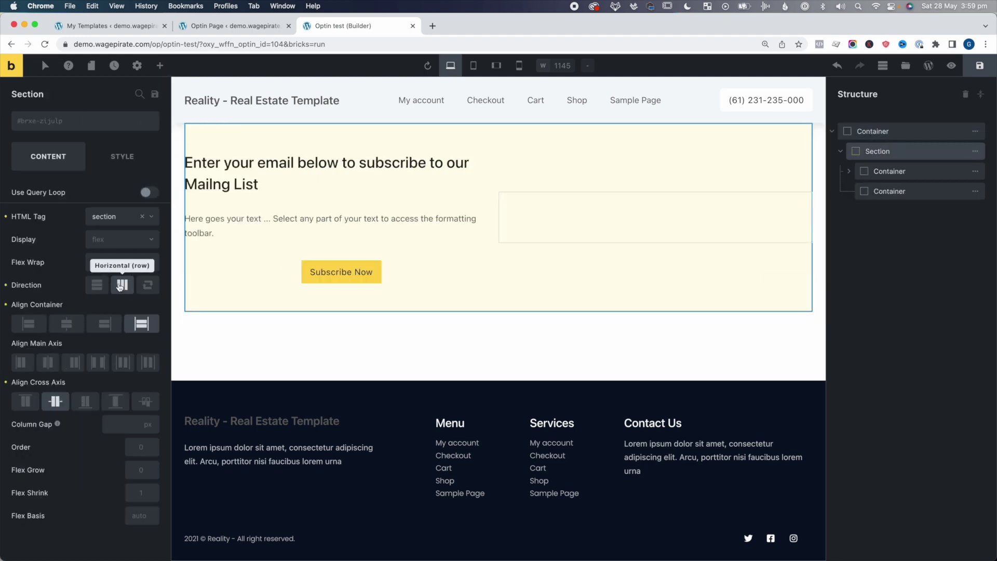
# Step: Move the pale cream background from the section to the outer container
pyautogui.click(891, 132)
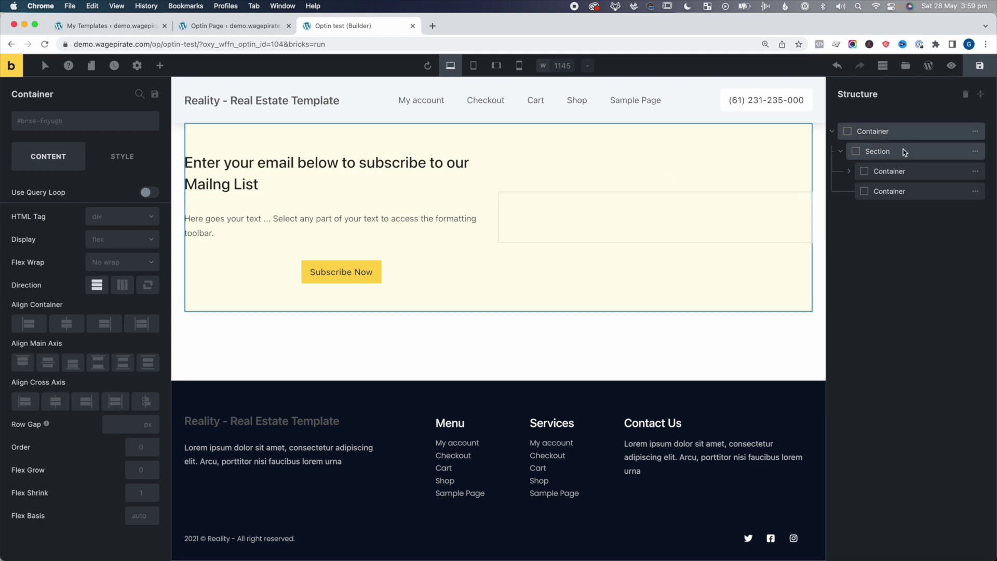
pyautogui.click(903, 151)
pyautogui.click(125, 156)
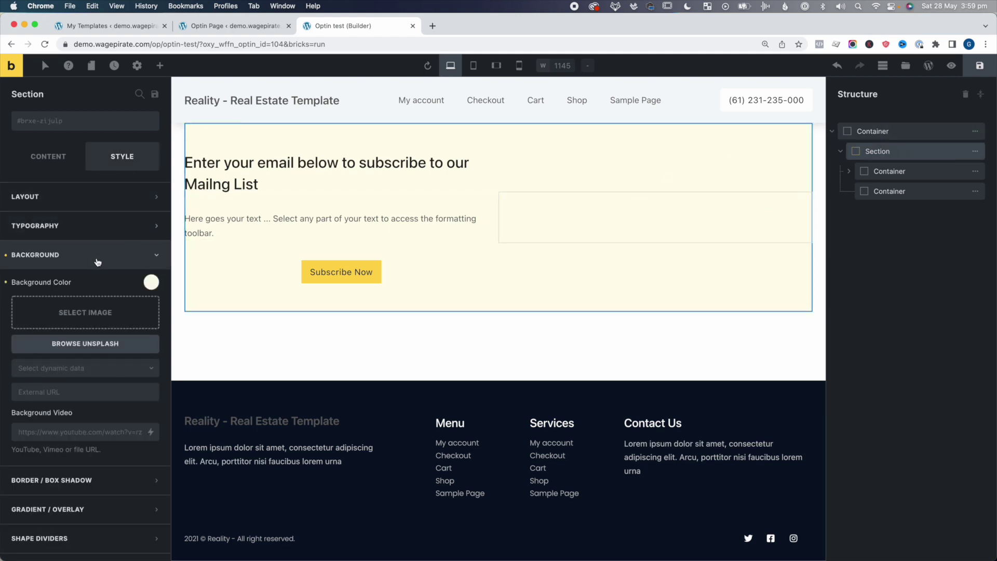
pyautogui.click(152, 291)
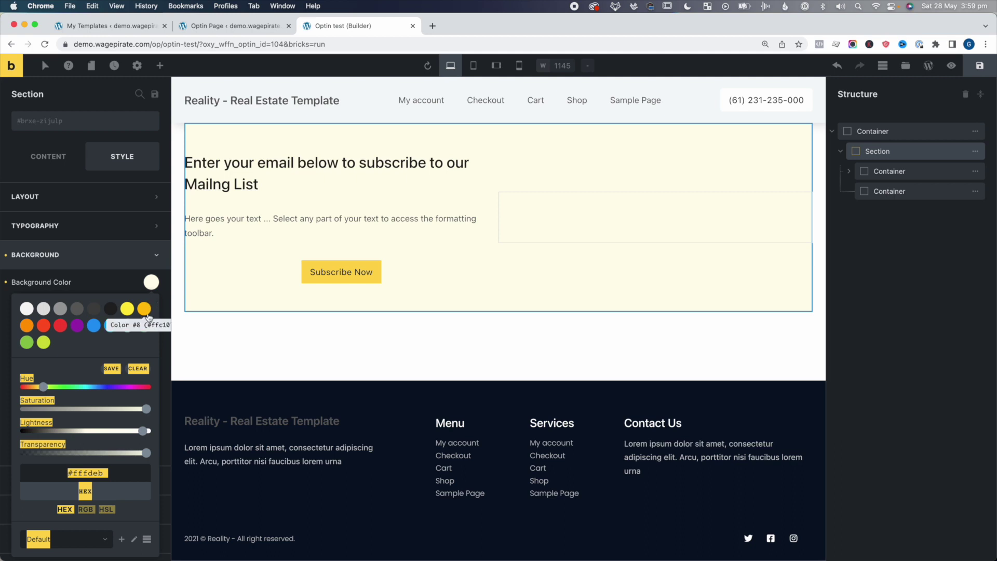
pyautogui.click(5, 281)
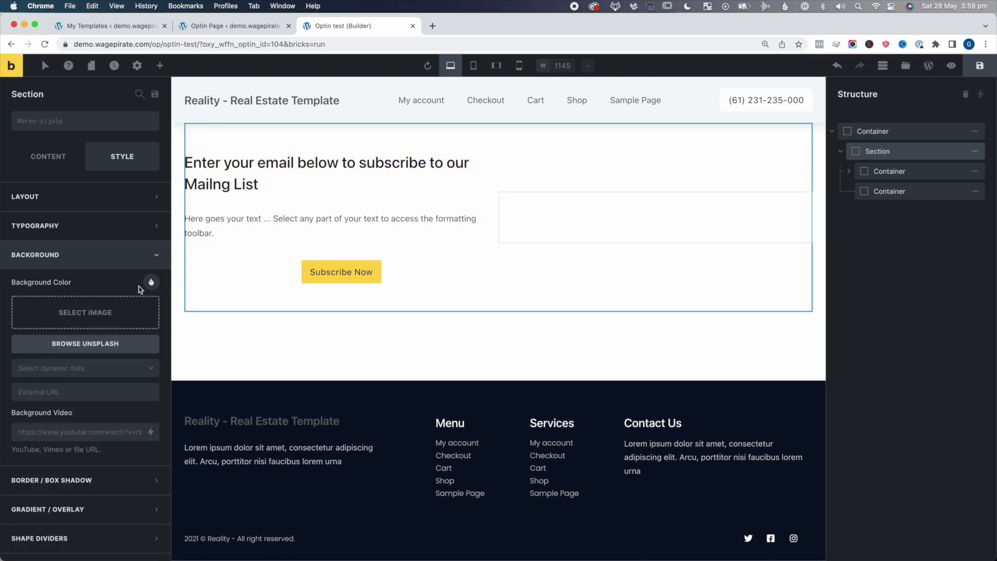
pyautogui.click(850, 138)
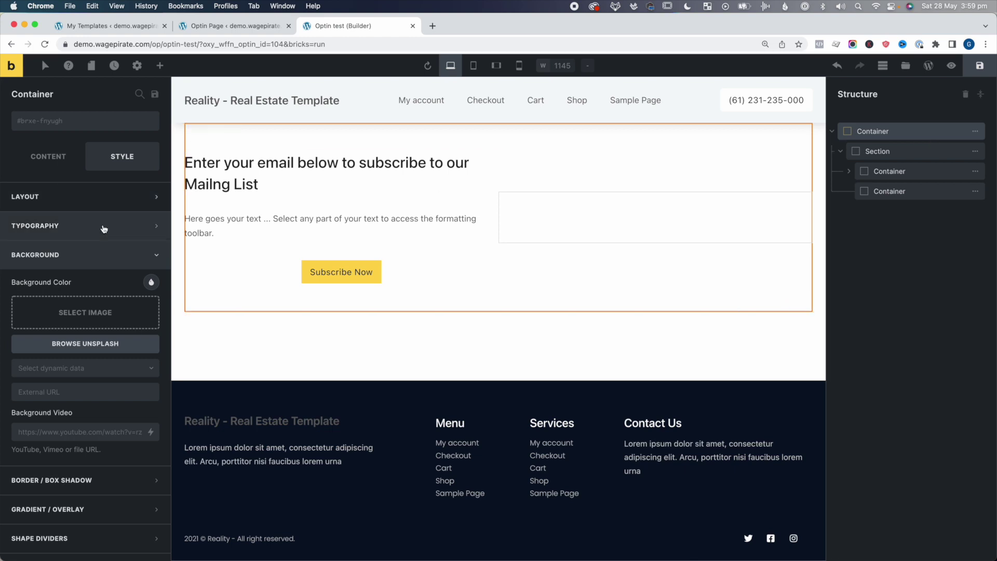
pyautogui.click(150, 282)
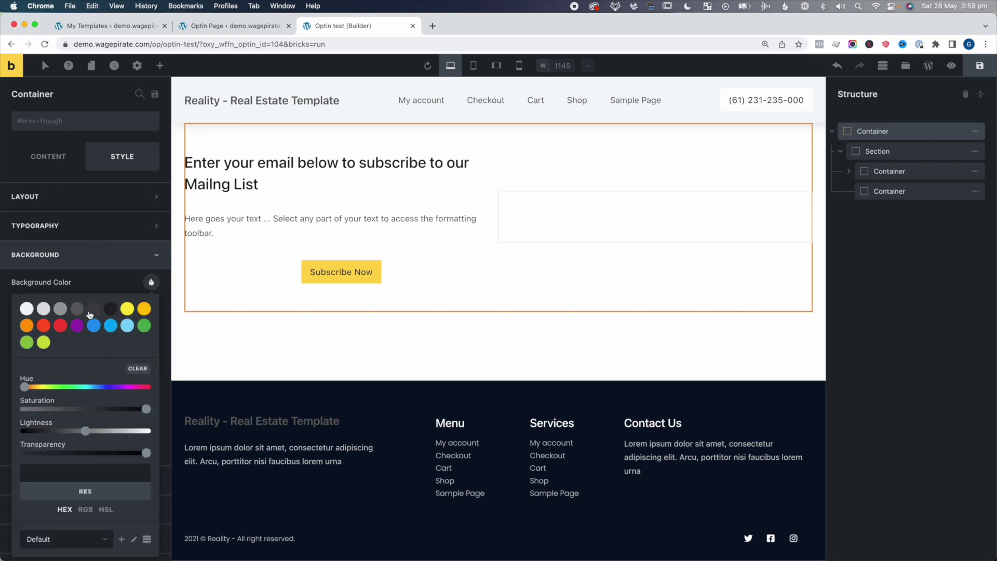
pyautogui.click(127, 309)
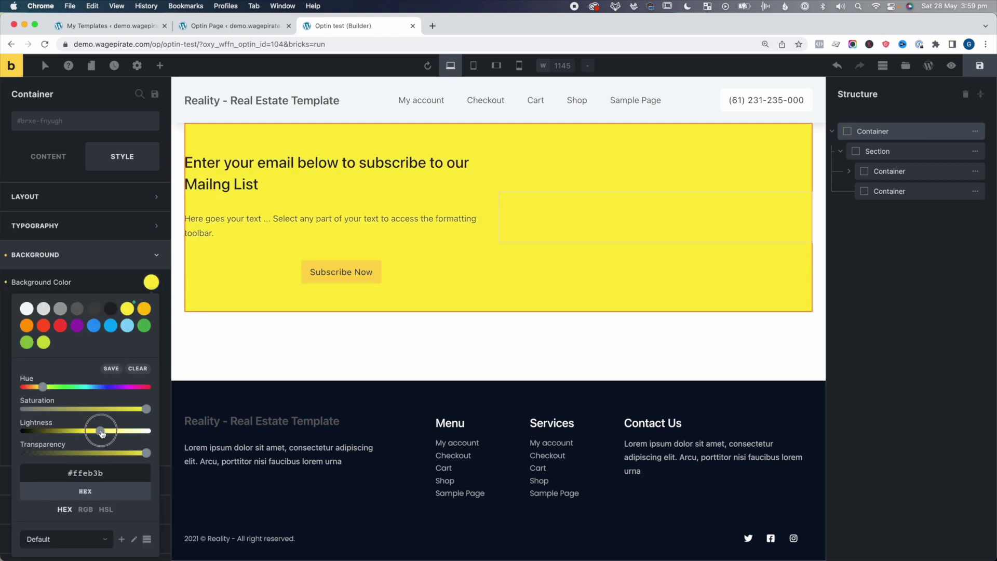
pyautogui.moveTo(102, 434); pyautogui.dragTo(148, 431)
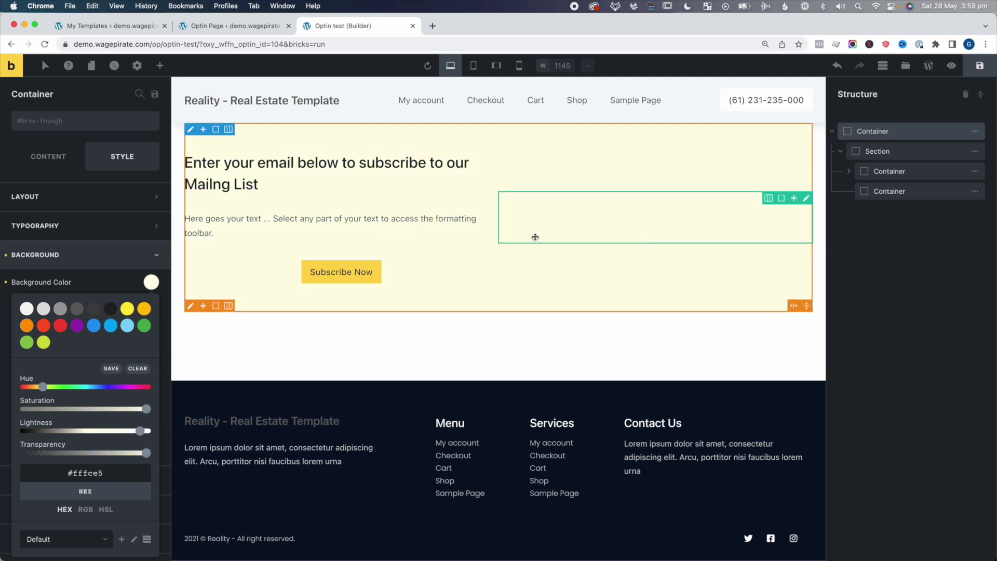
# Step: Stretch the outer container to full width and centre the row-direction section inside it
pyautogui.click(57, 163)
pyautogui.click(141, 324)
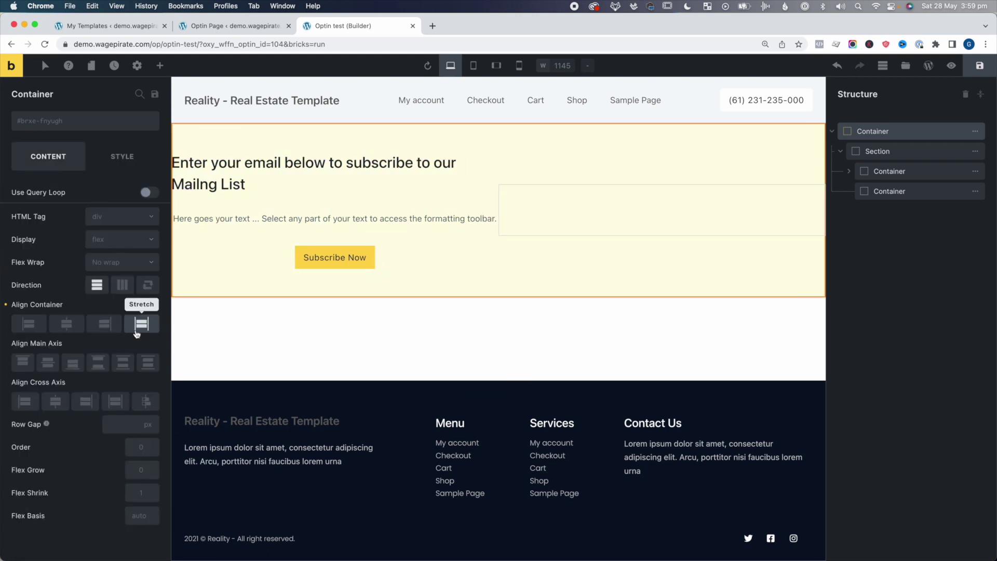
pyautogui.click(197, 289)
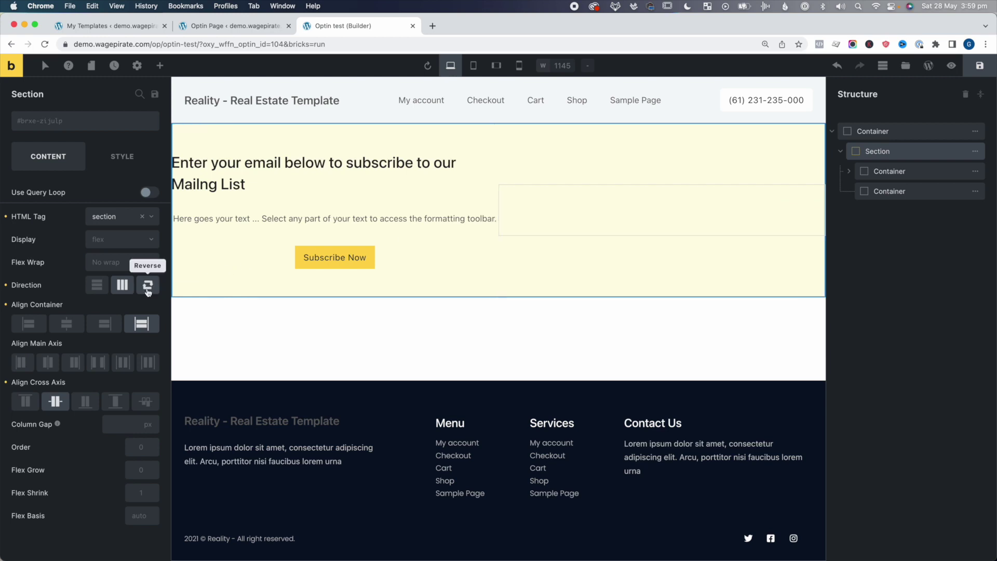
pyautogui.click(122, 284)
pyautogui.click(67, 324)
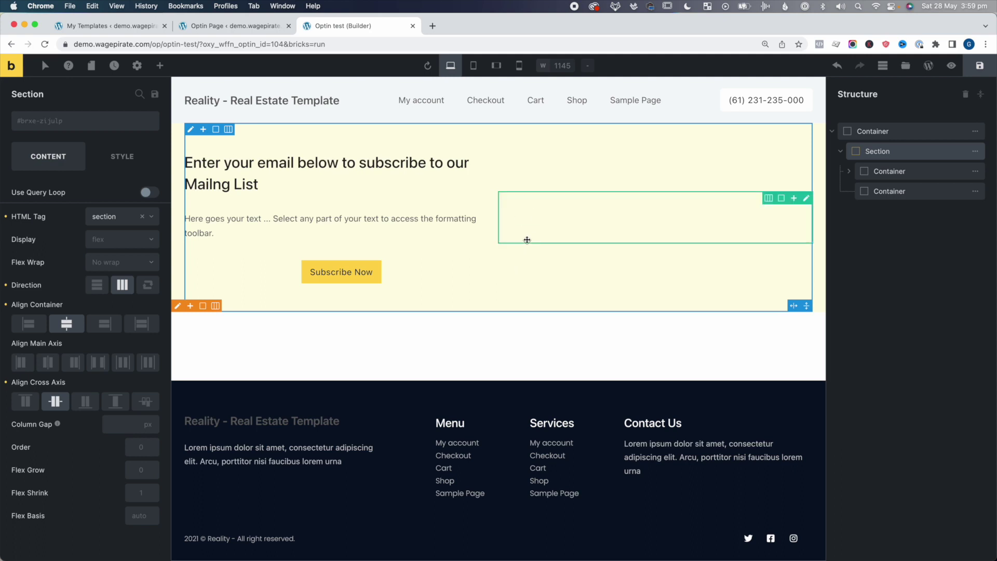
pyautogui.click(587, 227)
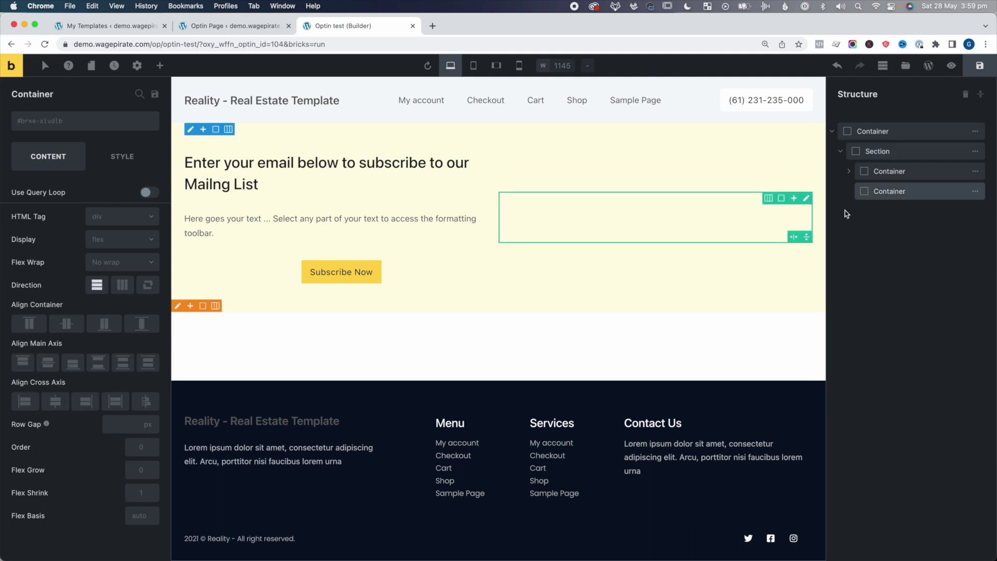
pyautogui.moveTo(970, 192)
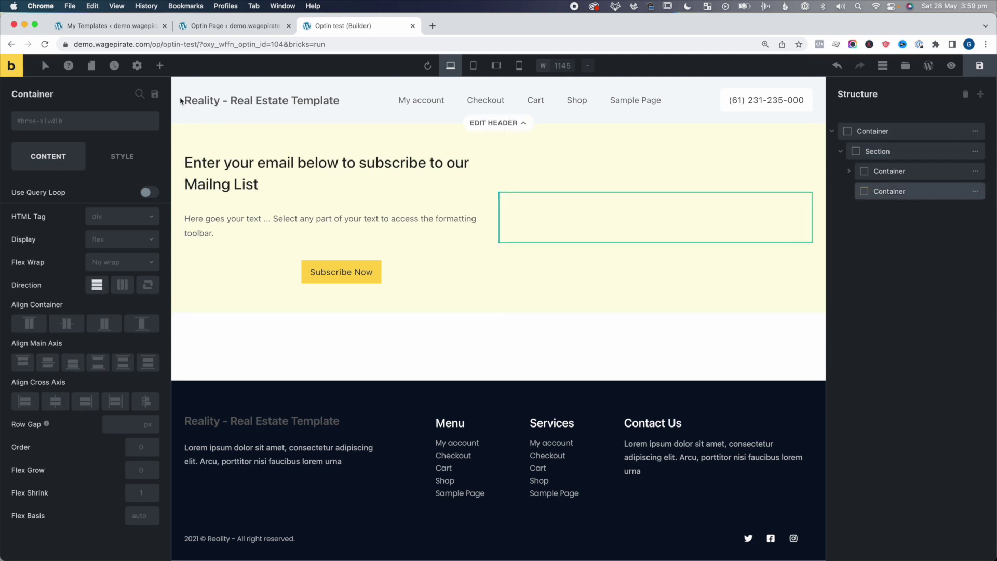
pyautogui.click(158, 66)
# Step: Add an Image element to the right column with the couple's beach photo
pyautogui.write('imag')
pyautogui.click(46, 147)
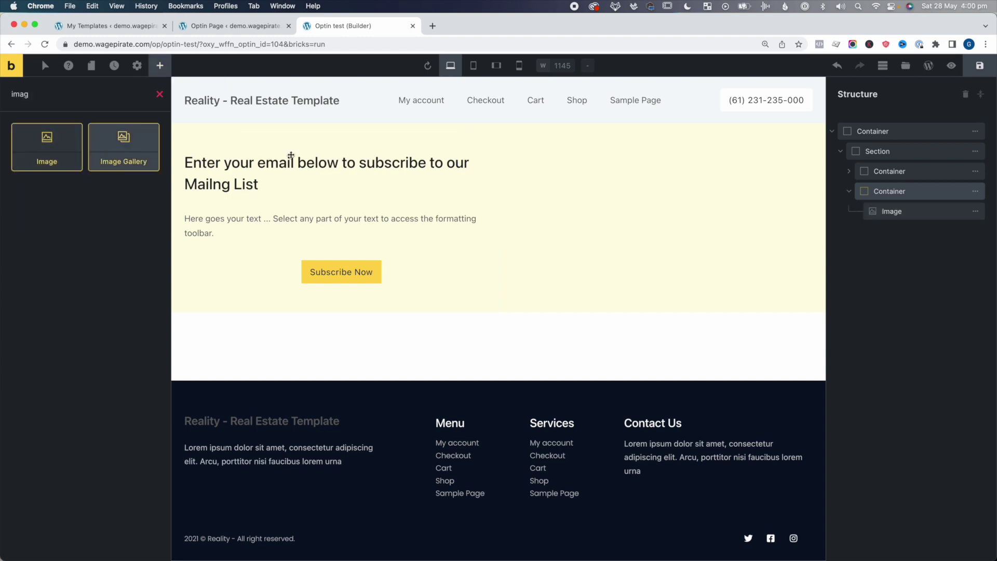
pyautogui.click(84, 206)
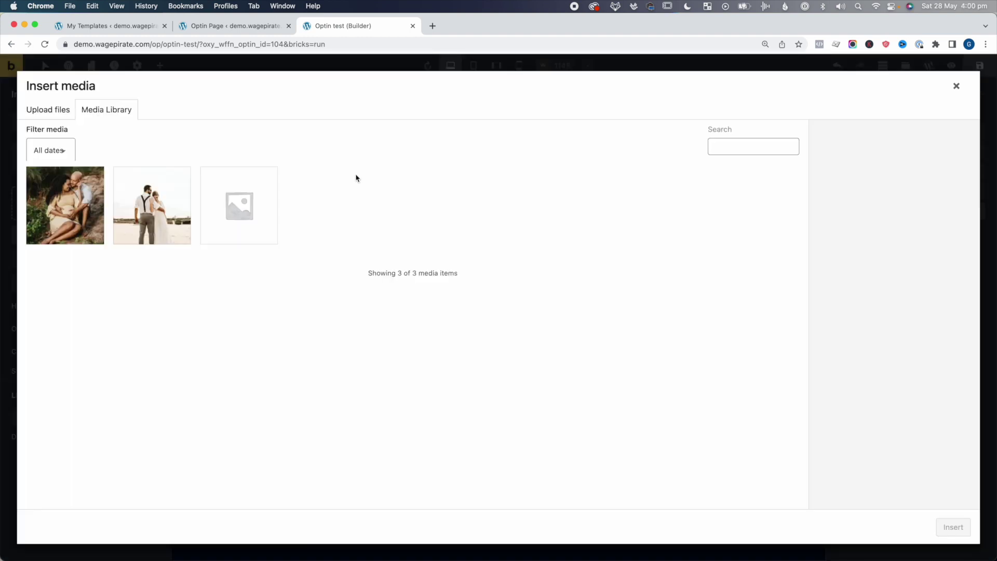
pyautogui.click(167, 200)
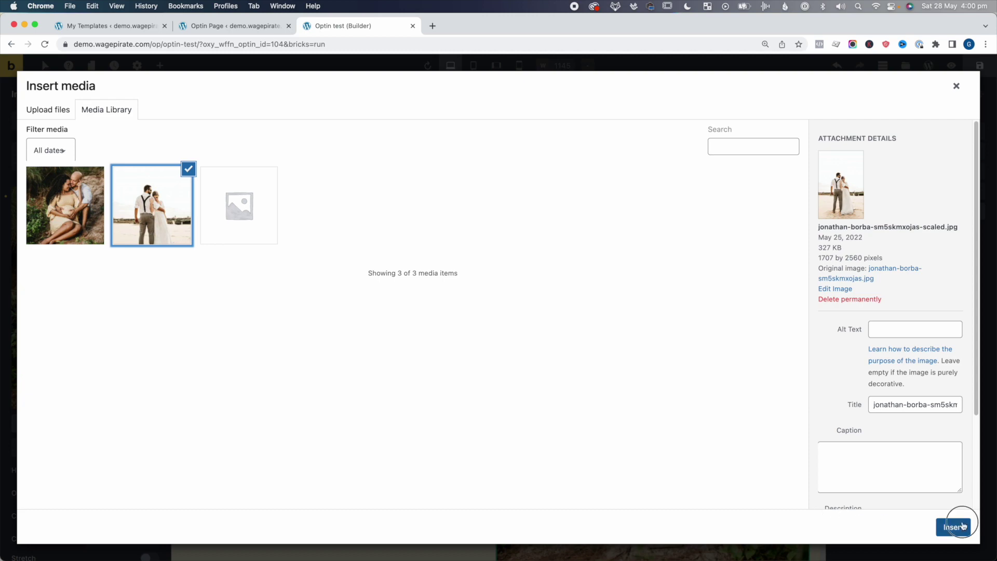
pyautogui.click(954, 526)
# Step: Align the left column's content to the start
pyautogui.scroll(-4, 416, 260)
pyautogui.click(338, 249)
pyautogui.click(25, 402)
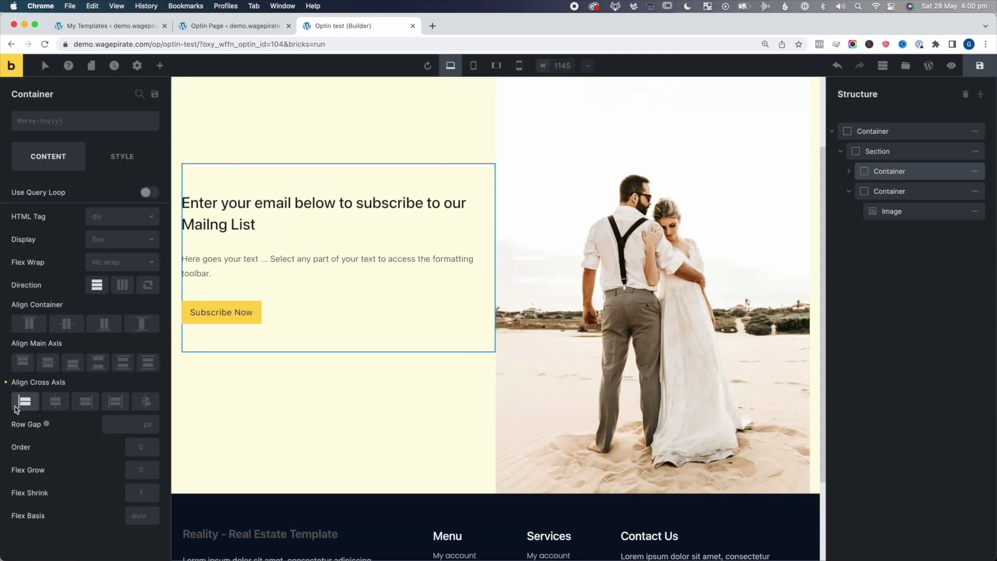
pyautogui.click(16, 409)
pyautogui.click(21, 402)
pyautogui.scroll(2, 766, 307)
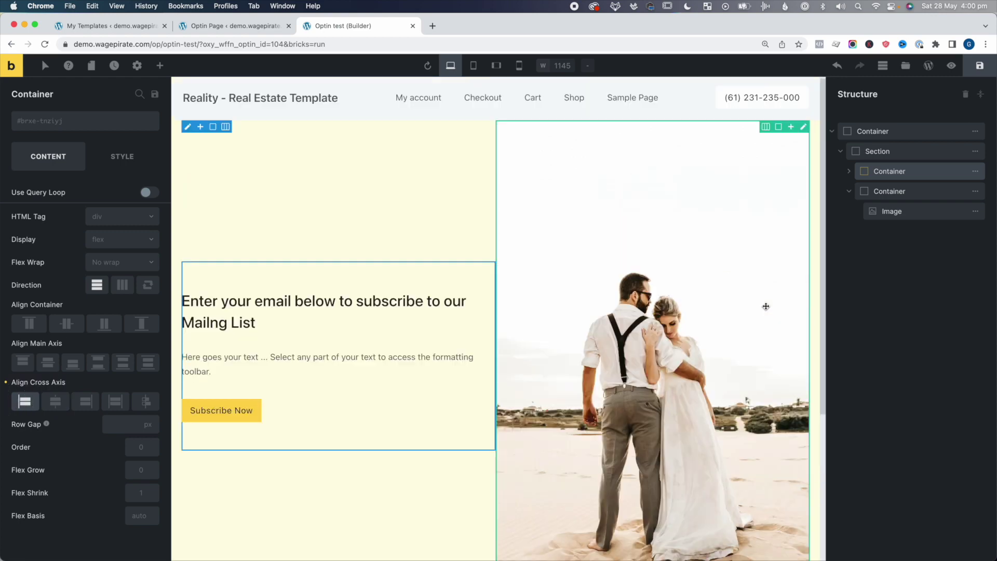
# Step: Set the beach photo to the Medium Large size and save the page
pyautogui.click(766, 307)
pyautogui.scroll(-2, 78, 441)
pyautogui.click(61, 369)
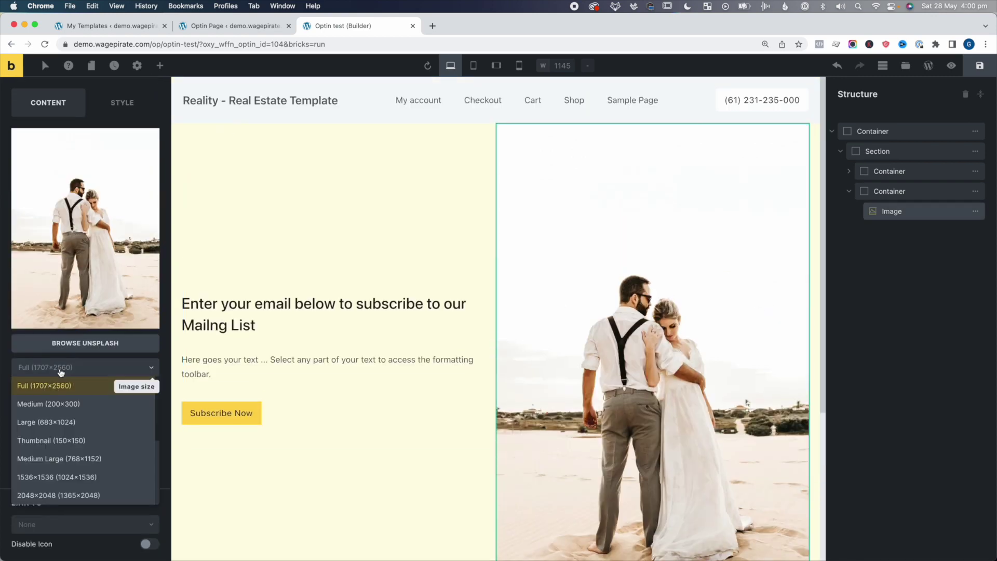
pyautogui.click(65, 457)
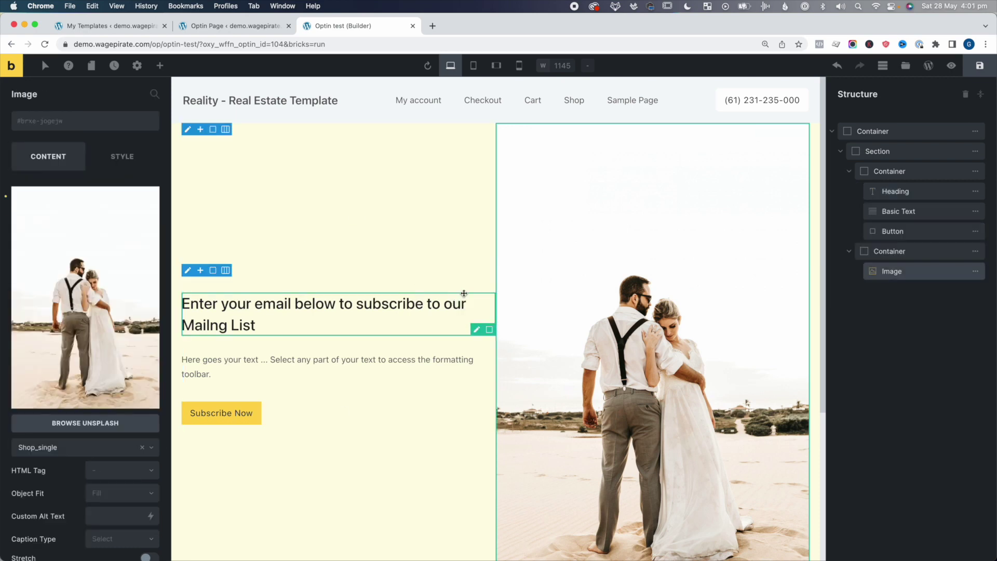
pyautogui.click(979, 70)
# Step: Preview the live Optin test page and try the Subscribe Now popup, then close it
pyautogui.click(951, 65)
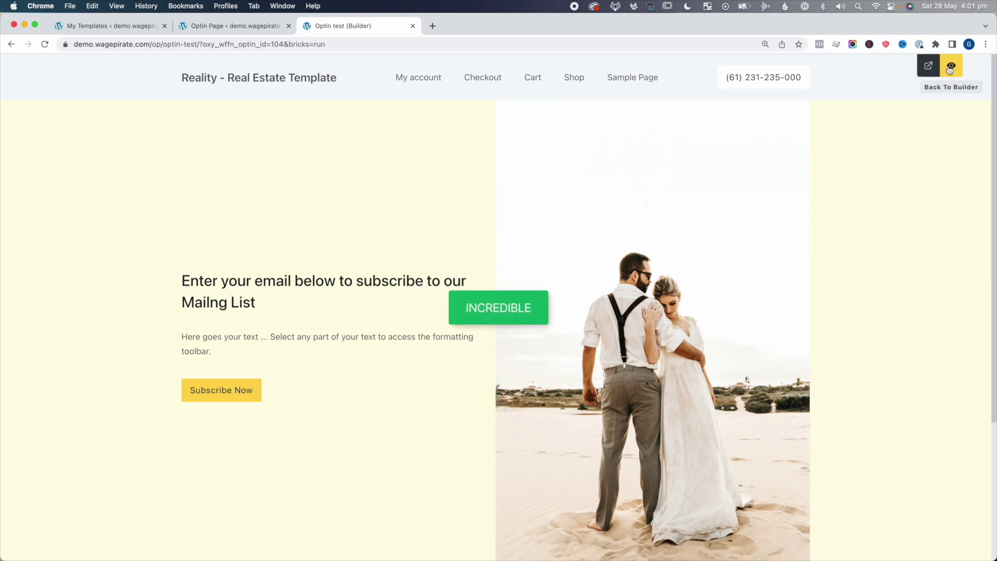
pyautogui.click(516, 28)
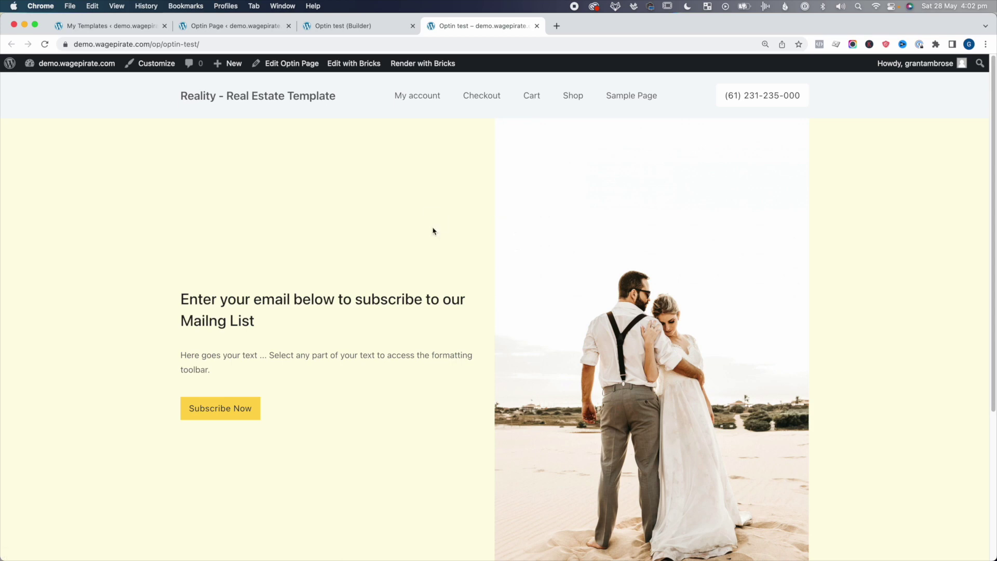
pyautogui.scroll(-4, 432, 229)
pyautogui.scroll(3, 366, 289)
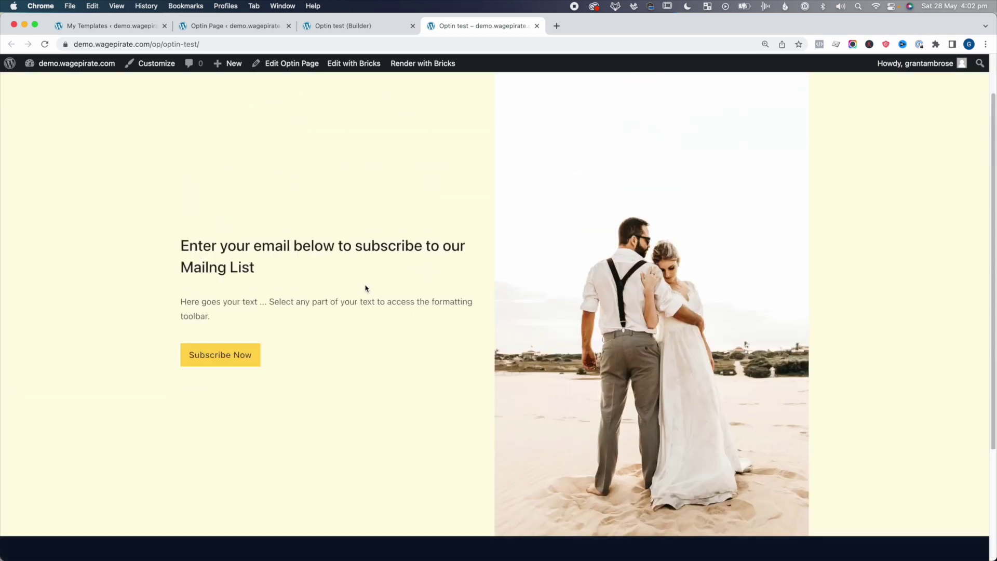
pyautogui.click(232, 361)
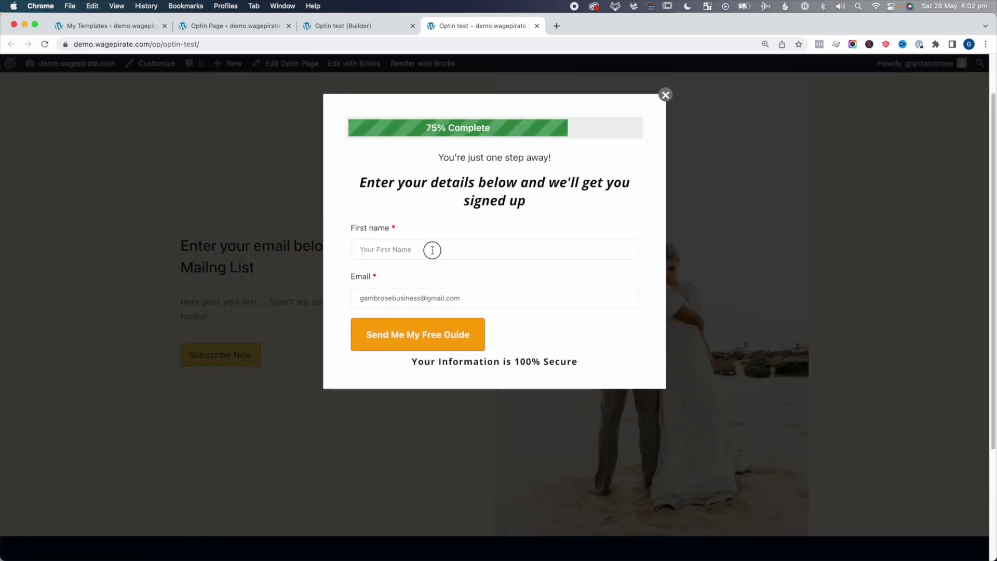
pyautogui.click(432, 249)
pyautogui.click(437, 339)
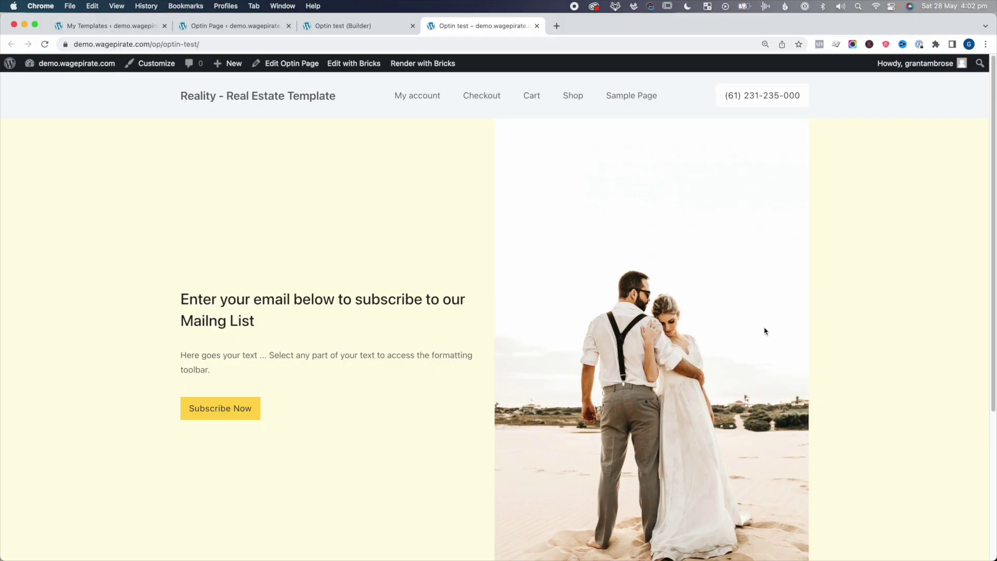
# Step: Scroll through the live page to check the header and footer, then reopen the popup
pyautogui.scroll(-1, 452, 470)
pyautogui.scroll(-3, 451, 470)
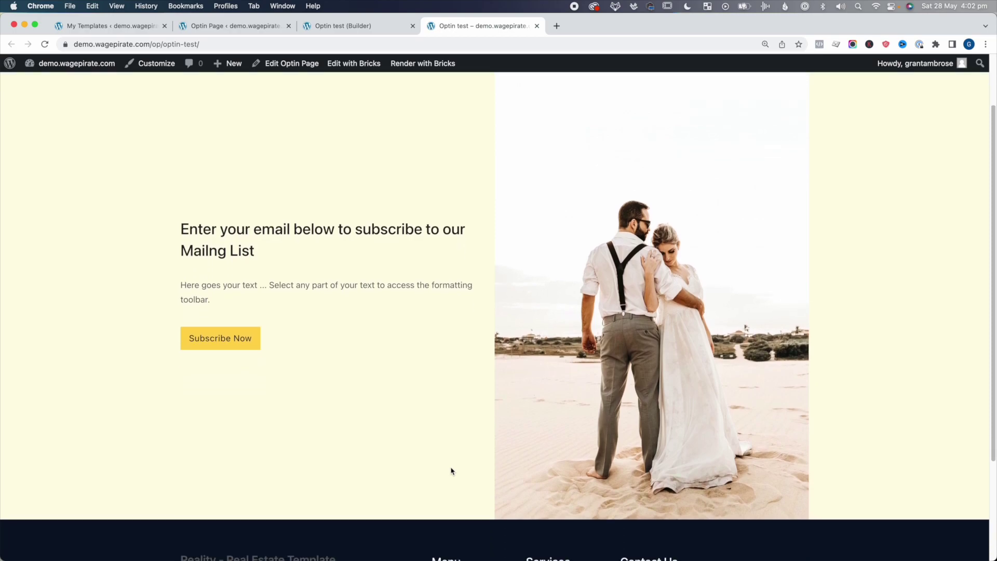
pyautogui.scroll(-2, 451, 470)
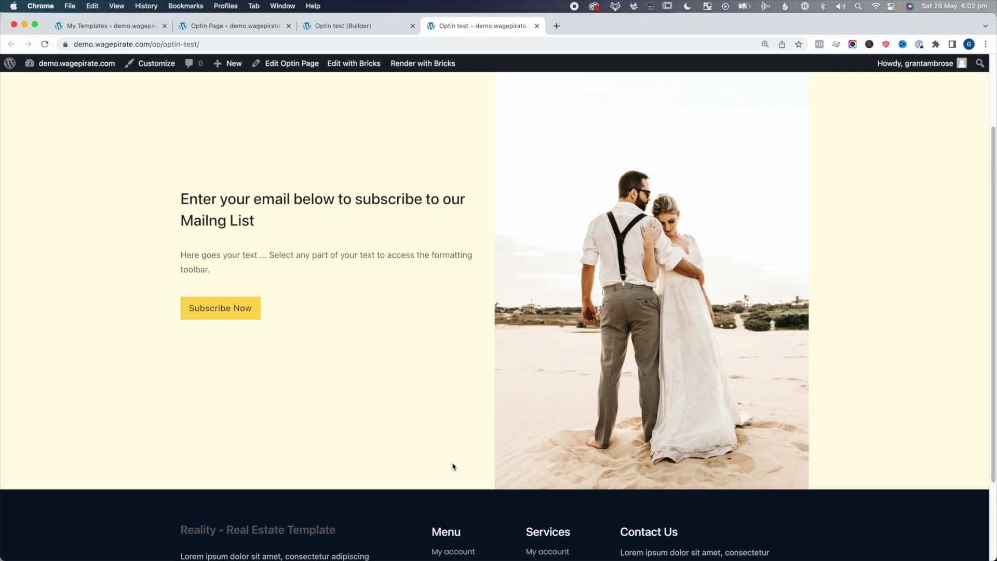
pyautogui.scroll(4, 452, 465)
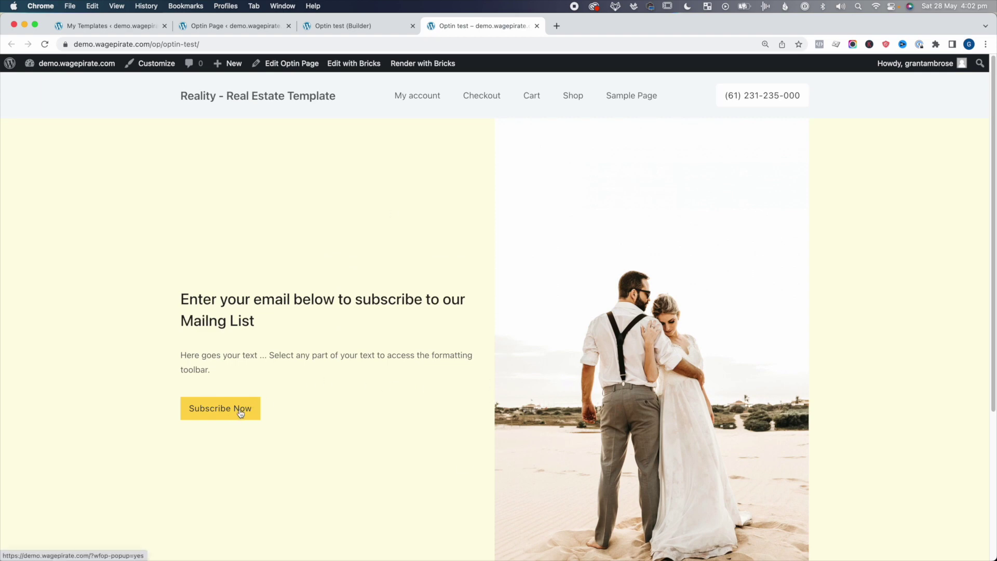
pyautogui.scroll(-8, 350, 365)
pyautogui.scroll(8, 465, 389)
pyautogui.scroll(1, 465, 390)
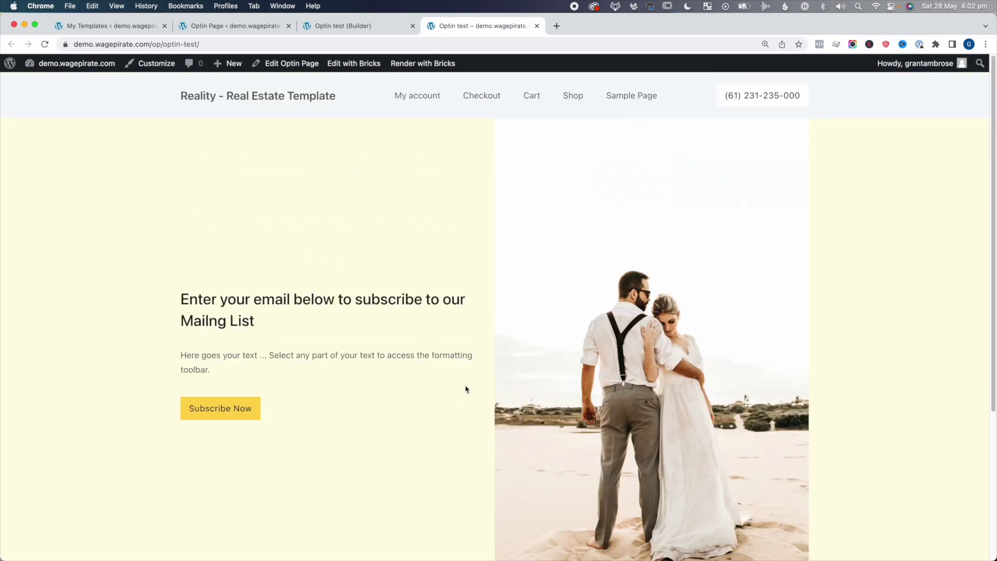
pyautogui.click(221, 419)
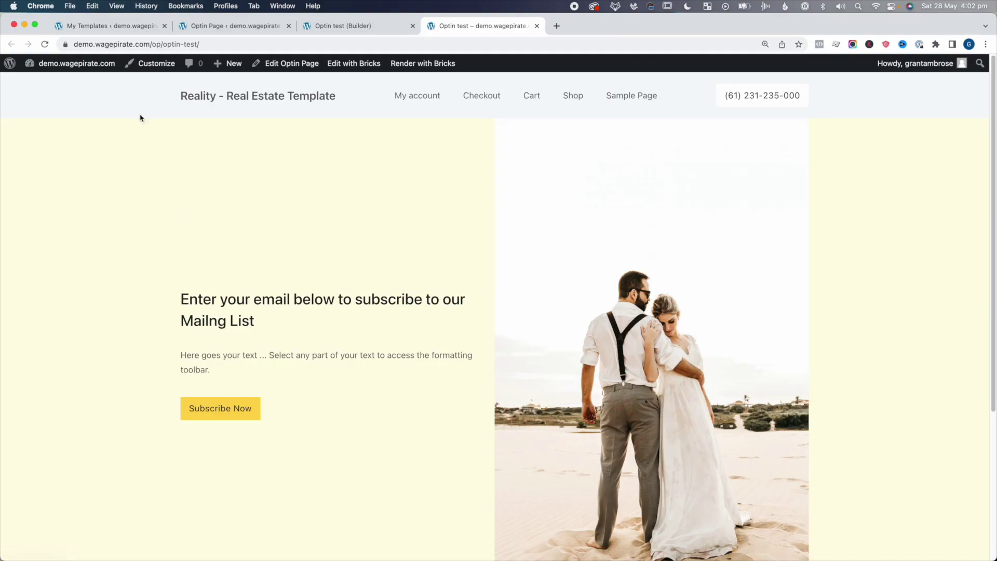
pyautogui.rightClick(139, 99)
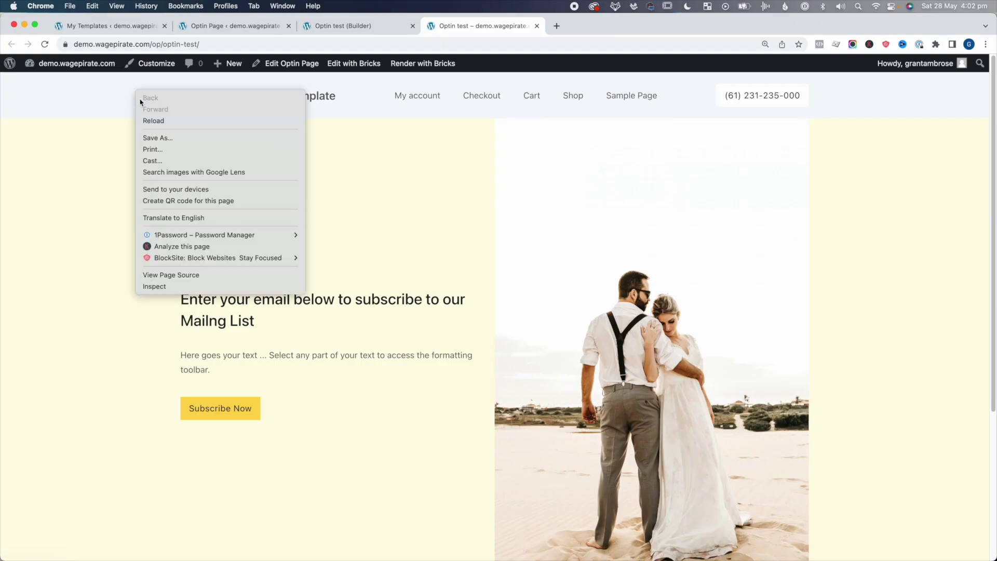
pyautogui.click(156, 286)
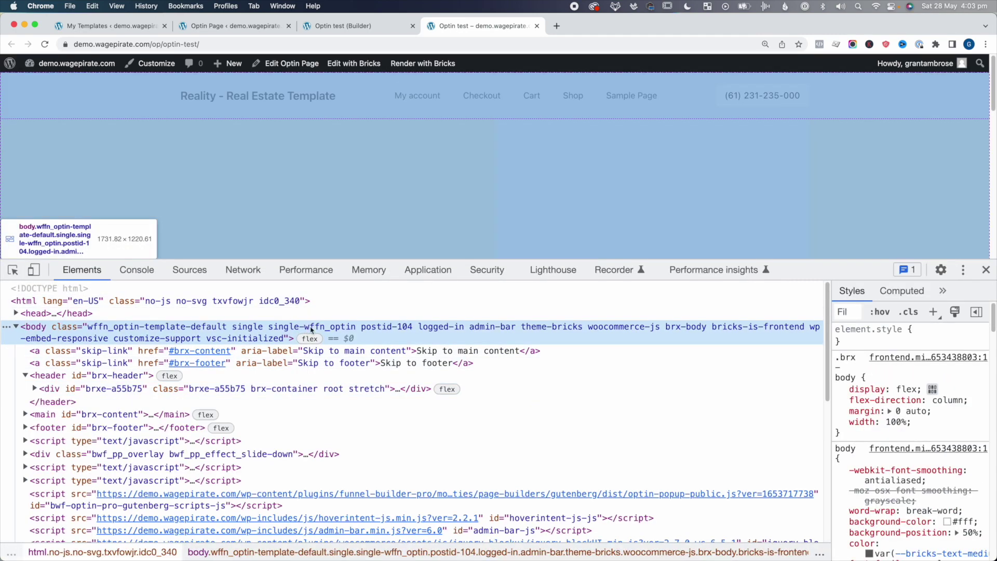
pyautogui.doubleClick(333, 328)
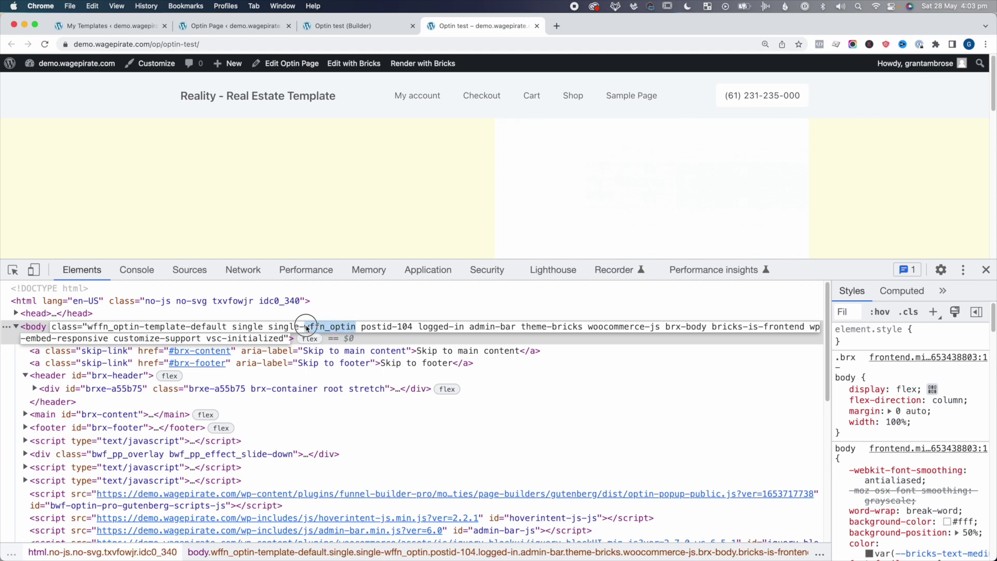
pyautogui.click(984, 269)
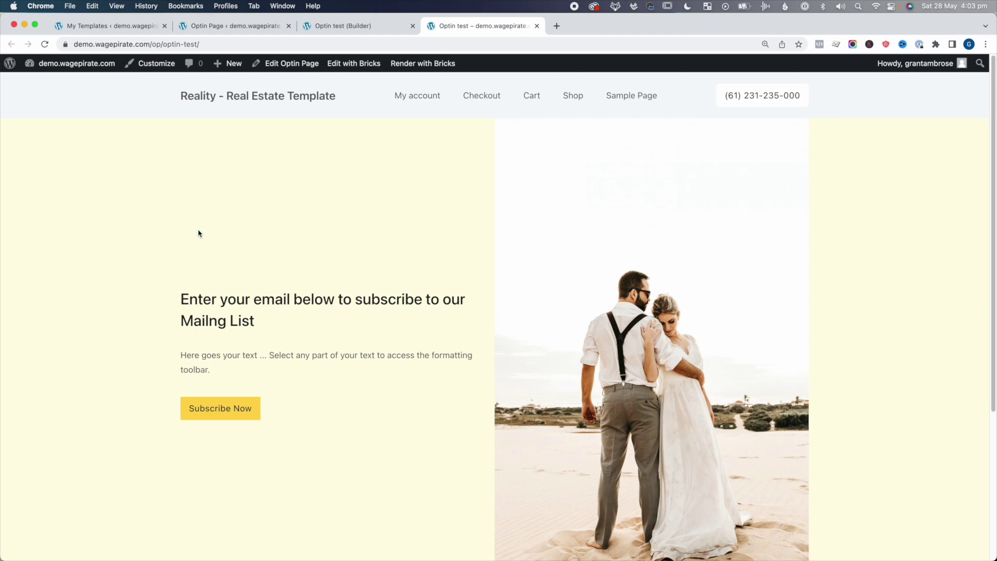
pyautogui.scroll(-5, 762, 480)
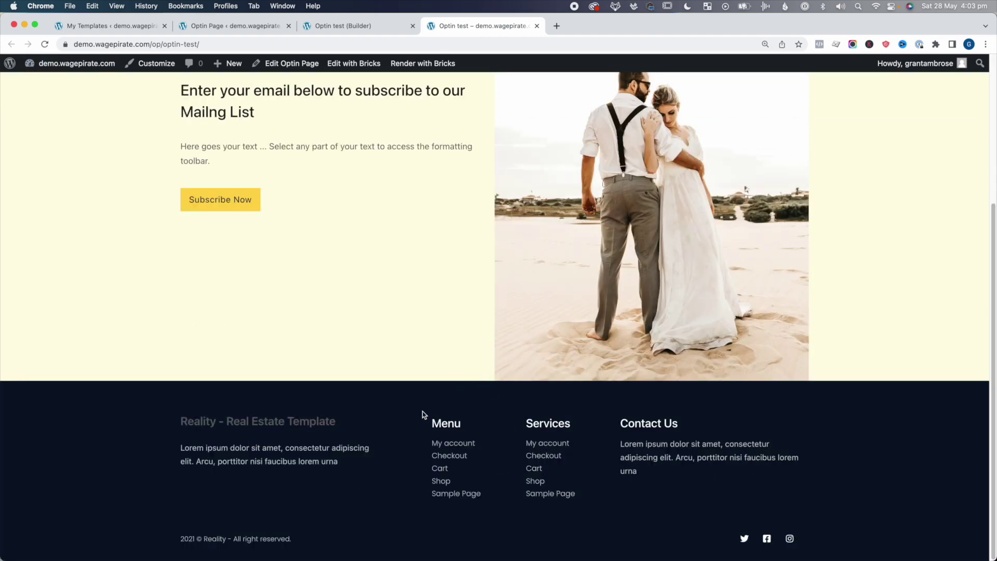
pyautogui.scroll(5, 423, 414)
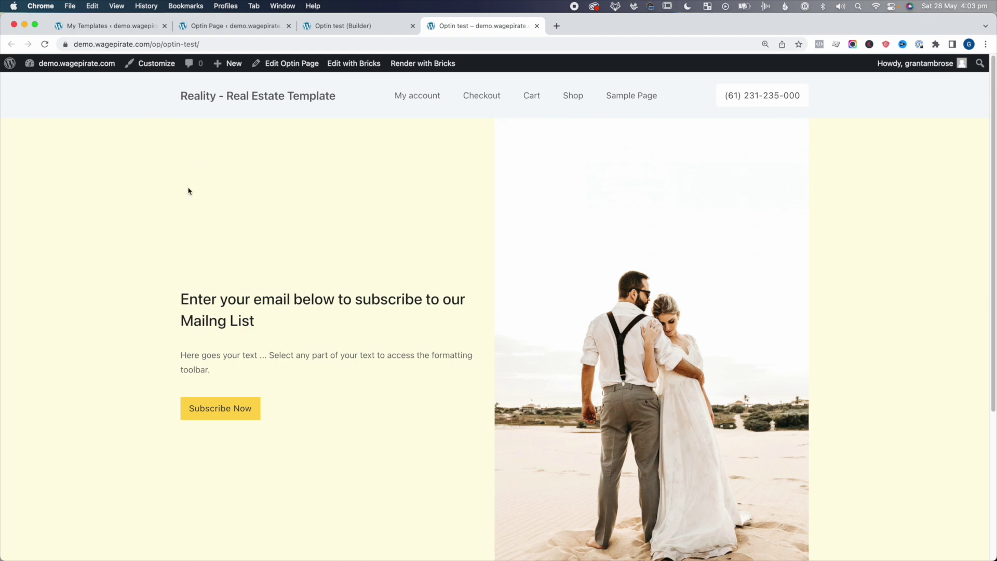
pyautogui.scroll(-3, 274, 455)
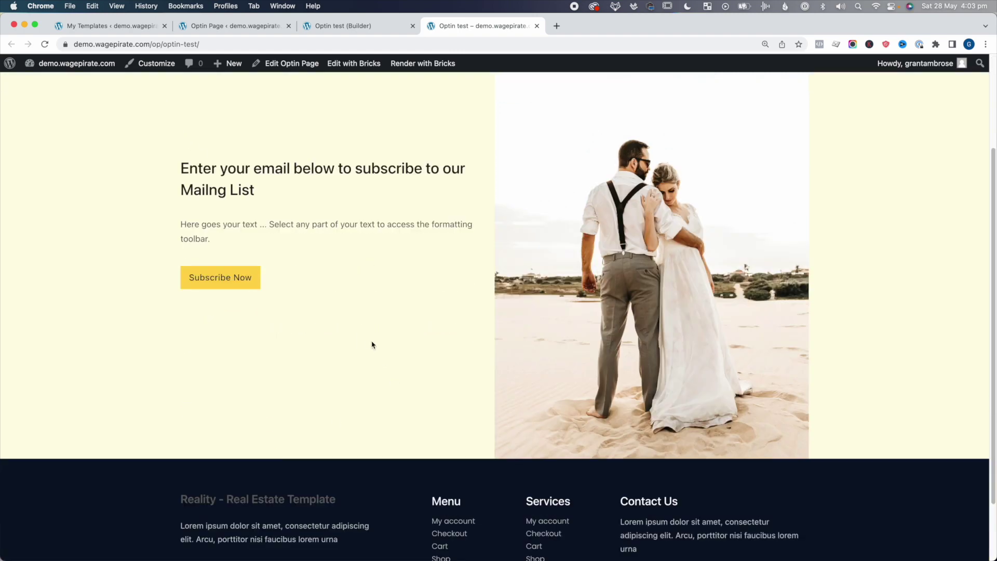
# Step: Open the Header and Footer templates in Bricks and show the Header's display conditions
pyautogui.click(113, 27)
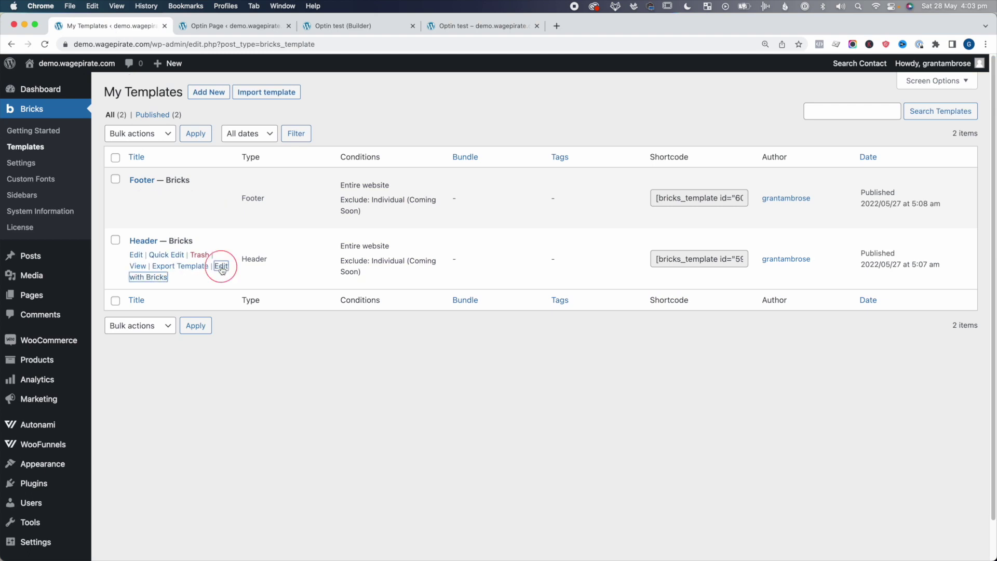
pyautogui.keyDown('super'); pyautogui.click(221, 266); pyautogui.keyUp('super')
pyautogui.keyDown('super'); pyautogui.click(221, 205); pyautogui.keyUp('super')
pyautogui.click(234, 26)
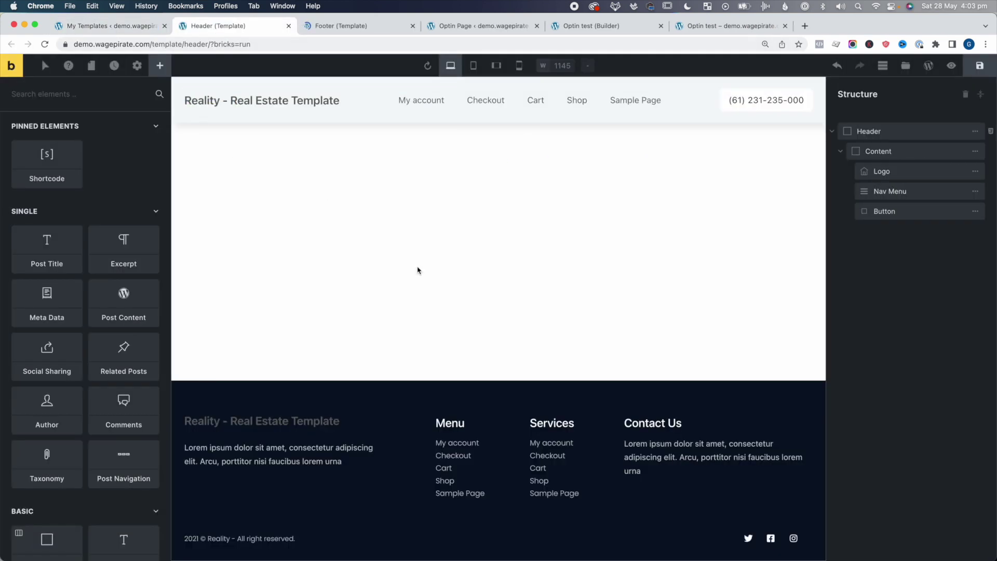
pyautogui.click(136, 66)
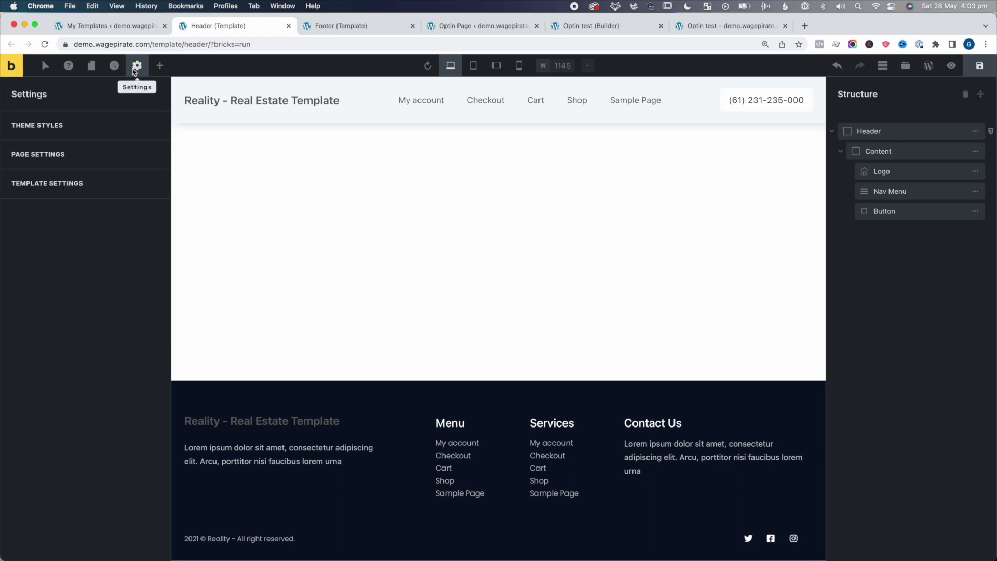
pyautogui.click(46, 182)
pyautogui.click(46, 212)
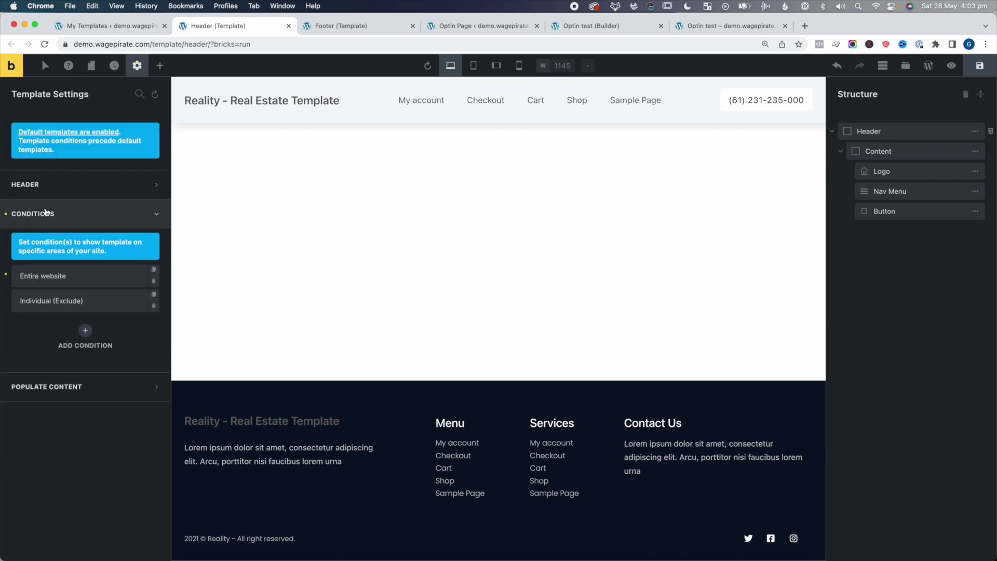
# Step: Add a Header condition excluding the Optin Pages post type, save, and reload the Optin test page
pyautogui.click(85, 330)
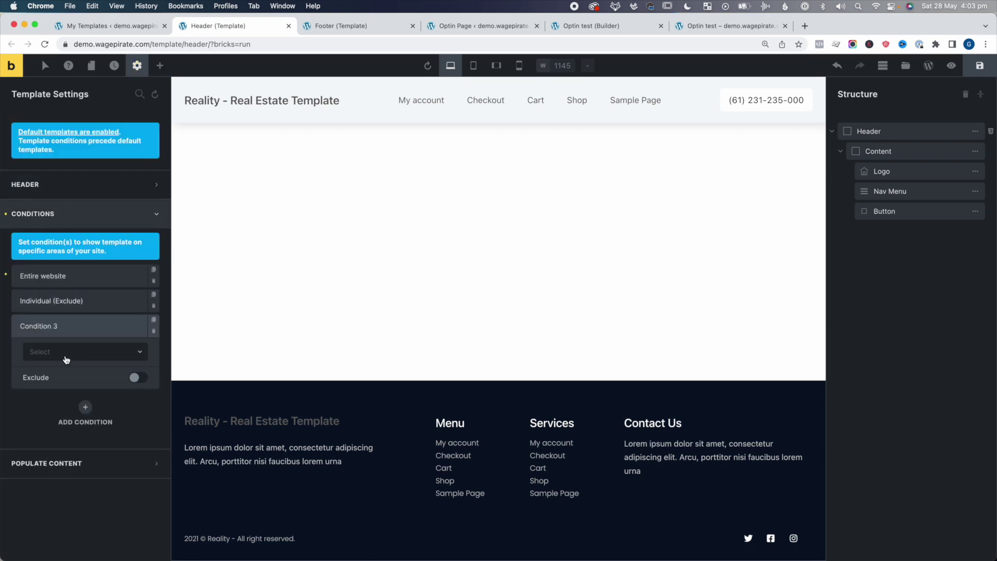
pyautogui.click(72, 354)
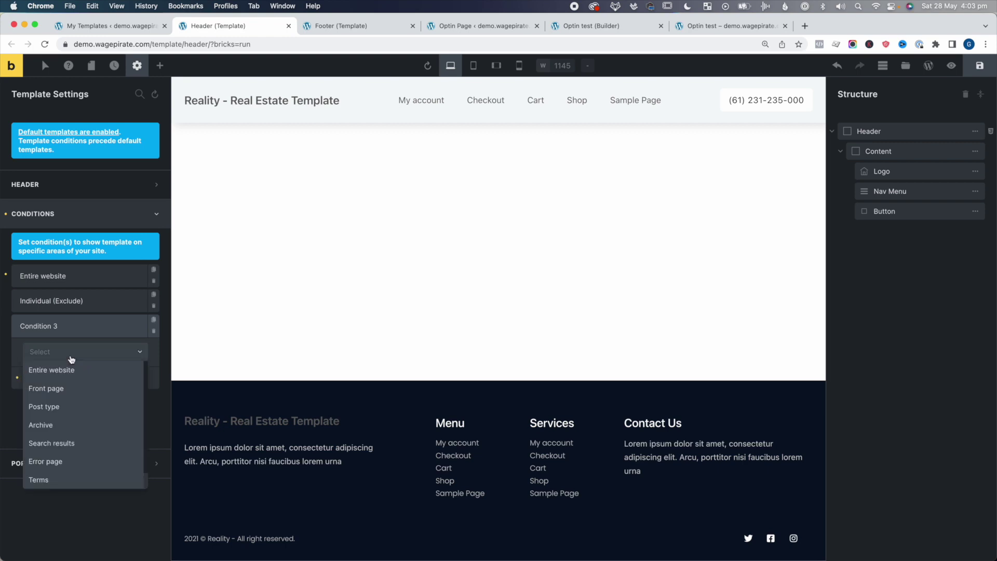
pyautogui.click(56, 407)
pyautogui.click(68, 397)
pyautogui.scroll(-1, 77, 428)
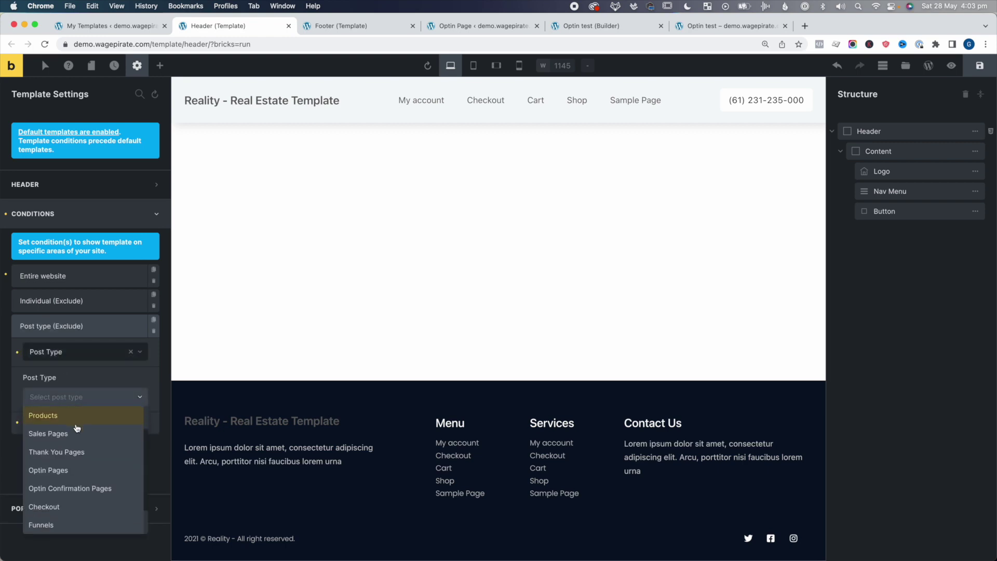
pyautogui.click(59, 475)
pyautogui.click(980, 66)
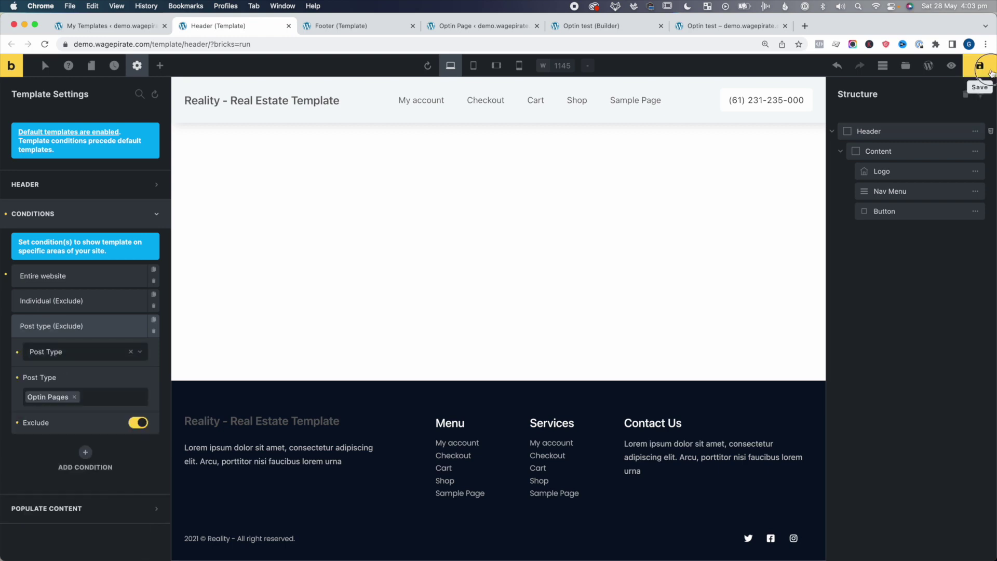
pyautogui.click(728, 26)
pyautogui.press('super+r')
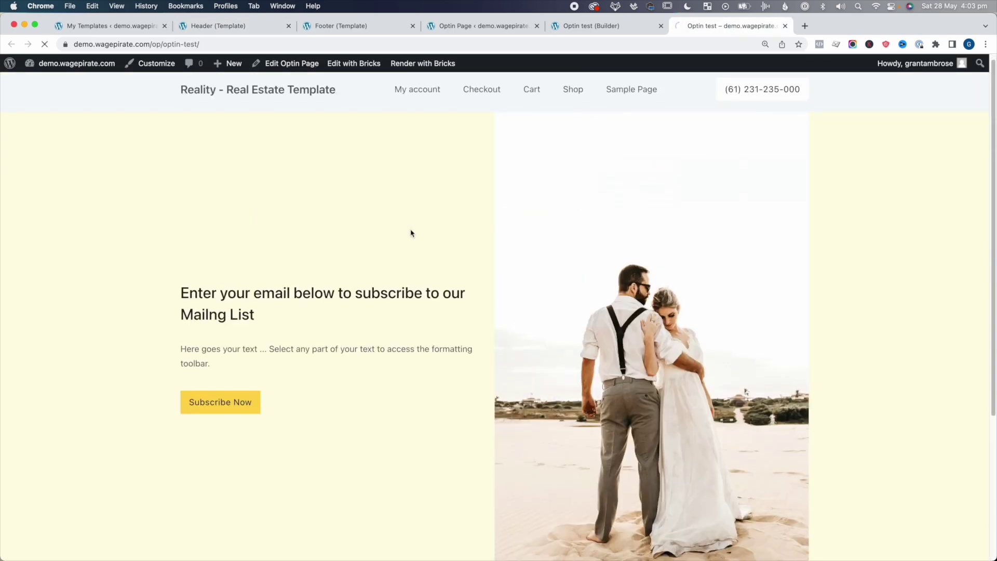
# Step: Add an excluded Post type: Optin Pages condition to the Footer template, save, and reload the Optin test page
pyautogui.click(338, 25)
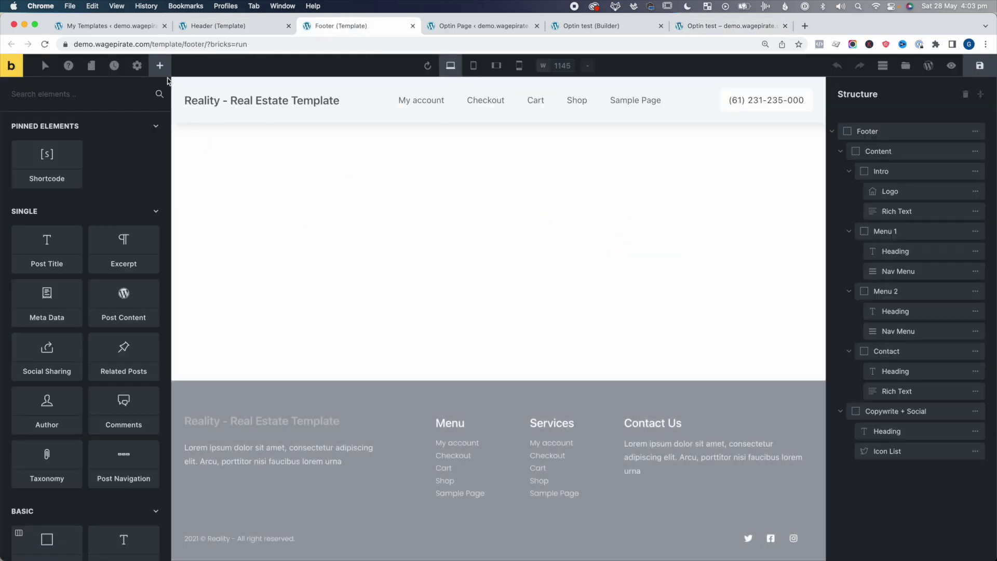
pyautogui.click(137, 65)
pyautogui.click(59, 184)
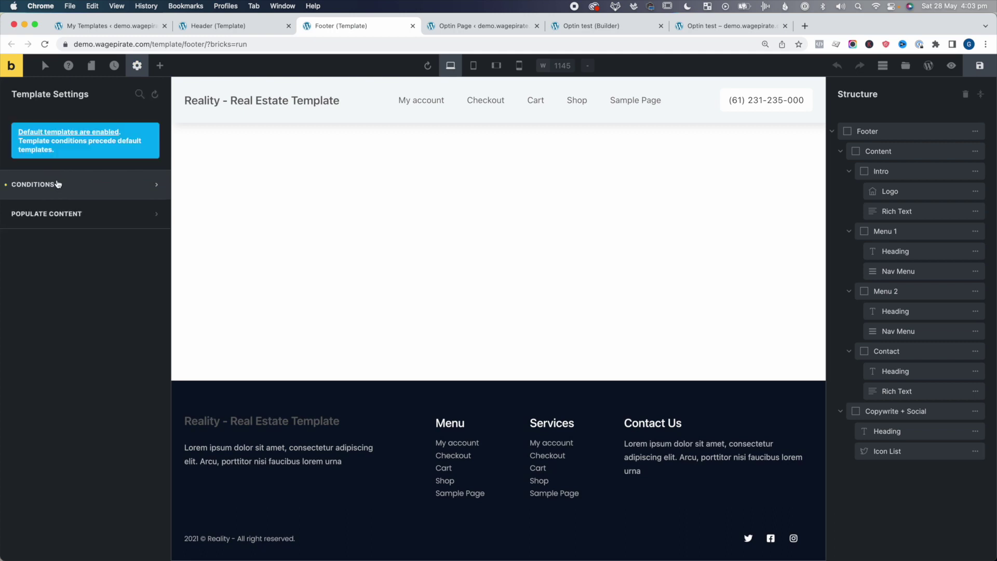
pyautogui.click(58, 185)
pyautogui.click(82, 303)
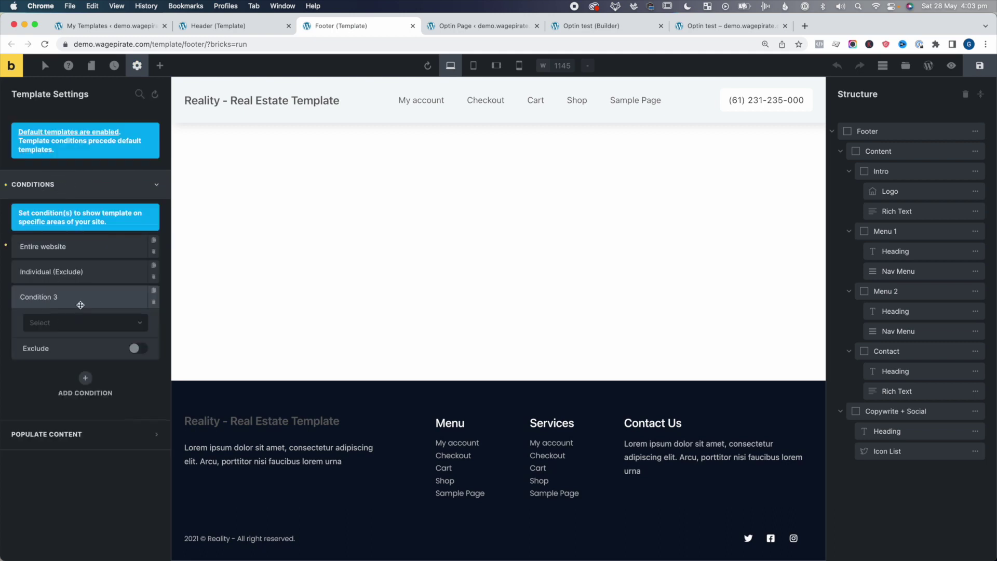
pyautogui.click(103, 323)
pyautogui.click(65, 363)
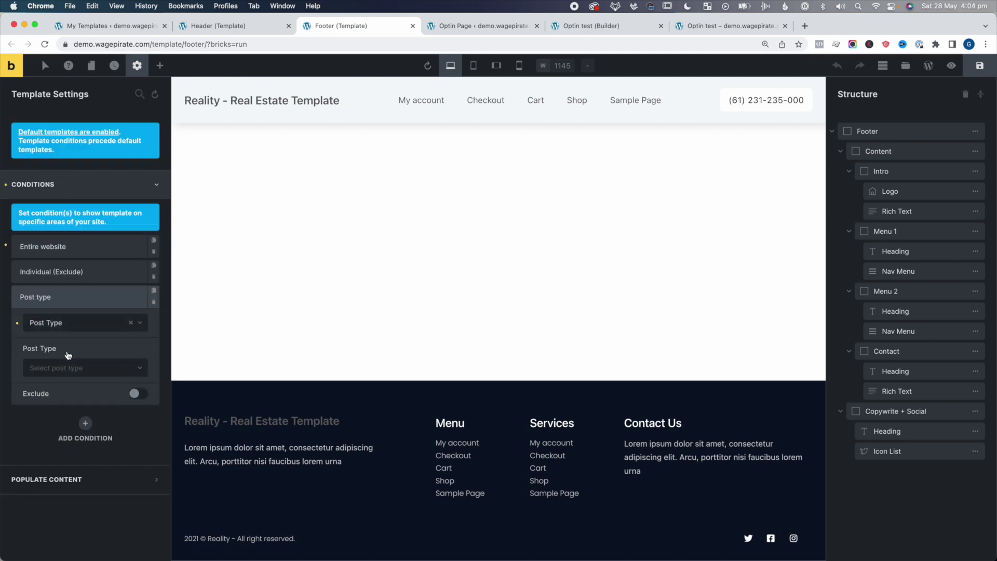
pyautogui.click(68, 367)
pyautogui.click(66, 455)
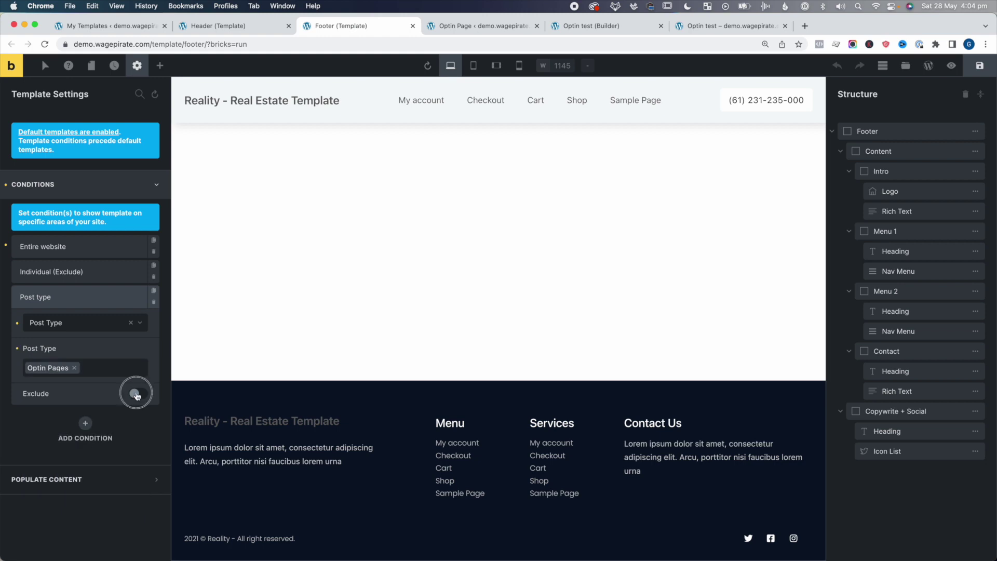
pyautogui.click(980, 65)
pyautogui.click(737, 26)
pyautogui.press('super+r')
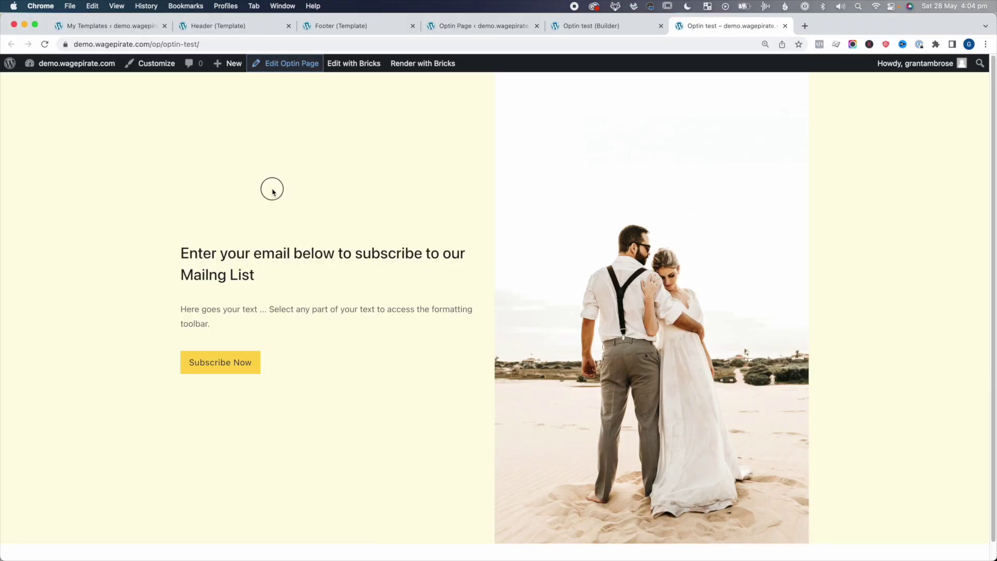
# Step: Open the optin page in Bricks and view its general Page Settings
pyautogui.keyDown('super'); pyautogui.click(351, 64); pyautogui.keyUp('super')
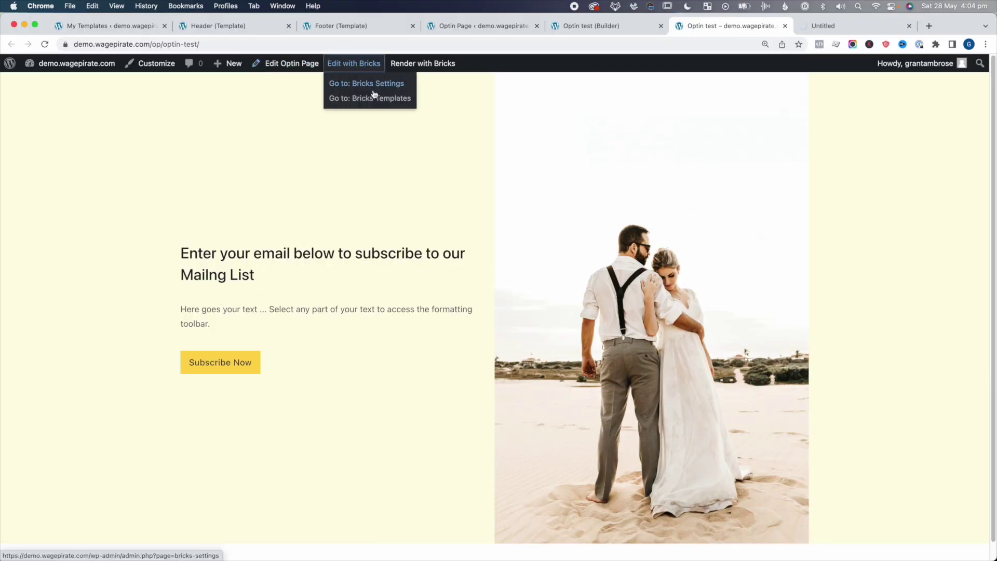
pyautogui.click(859, 28)
pyautogui.click(137, 66)
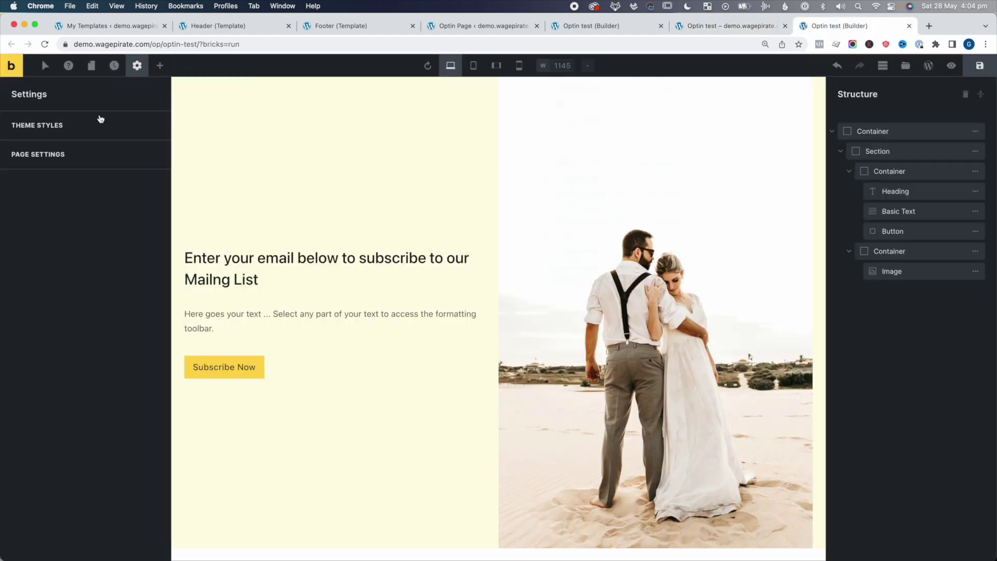
pyautogui.click(73, 155)
pyautogui.click(76, 125)
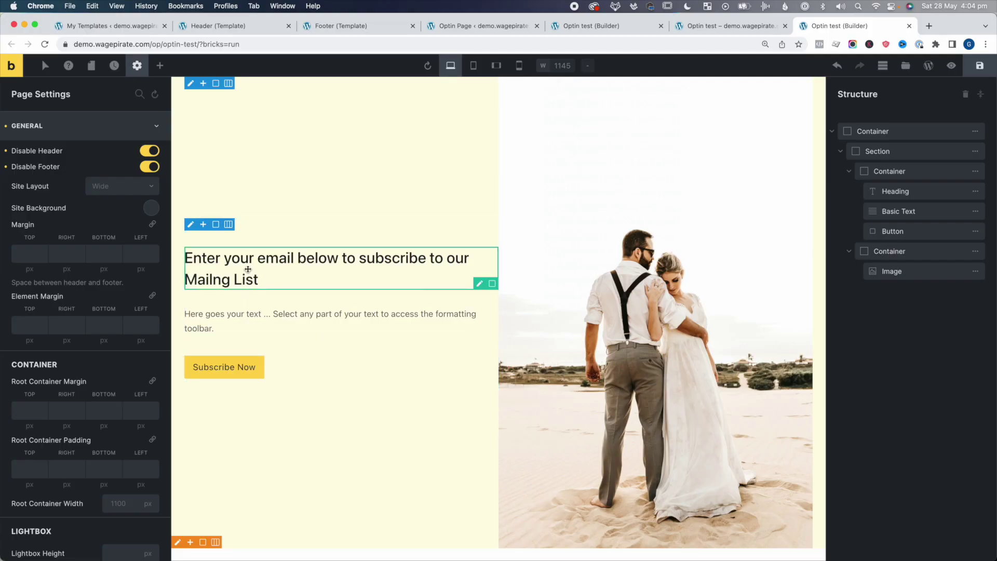
# Step: Leave the optin page builder without saving and return to the Header template editor
pyautogui.press('super+r')
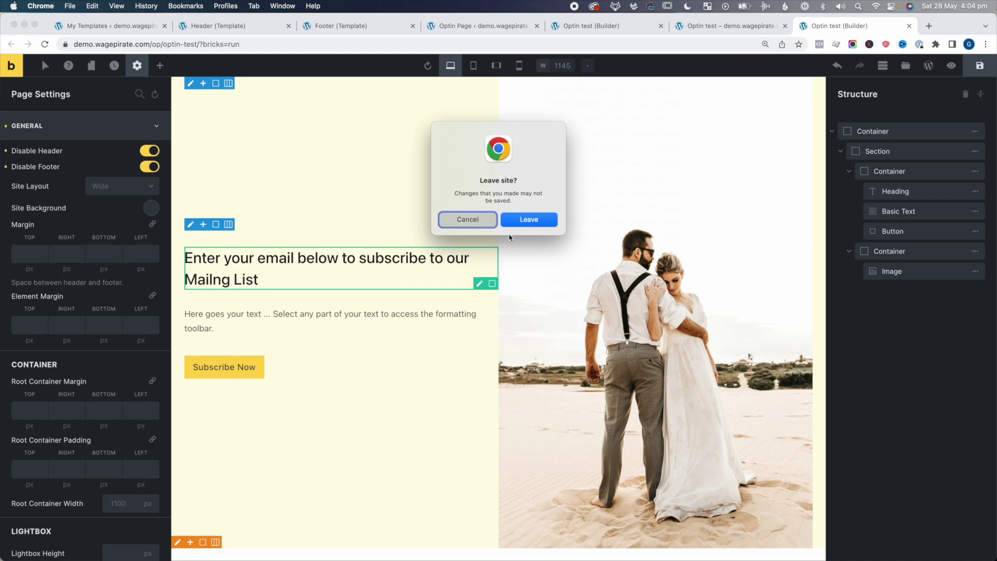
pyautogui.hotkey('ctrl', 'shift', 'Tab')
pyautogui.click(250, 30)
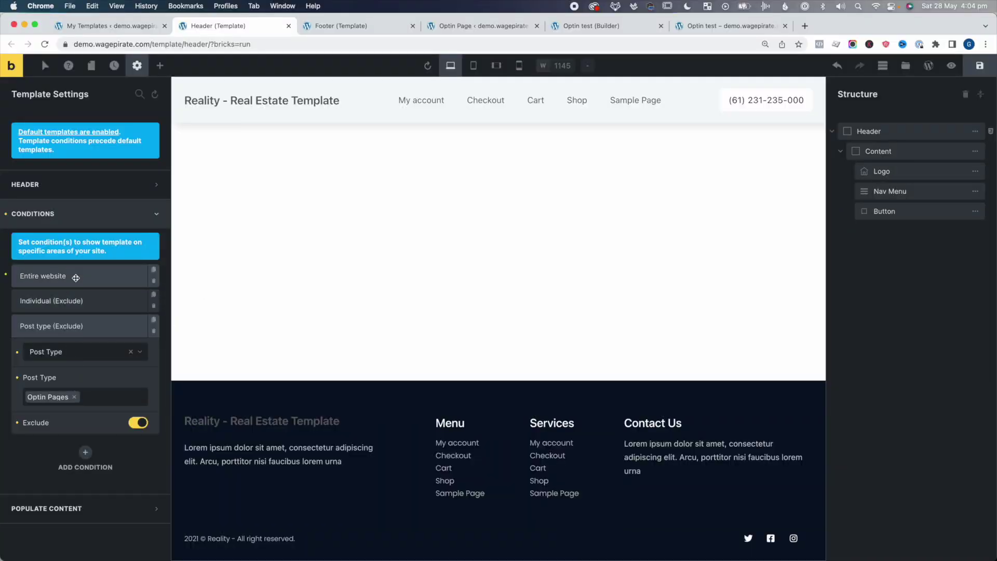
# Step: Add Checkout (Page) and Cart (Page) to the Header's Individual exclusion condition
pyautogui.click(48, 301)
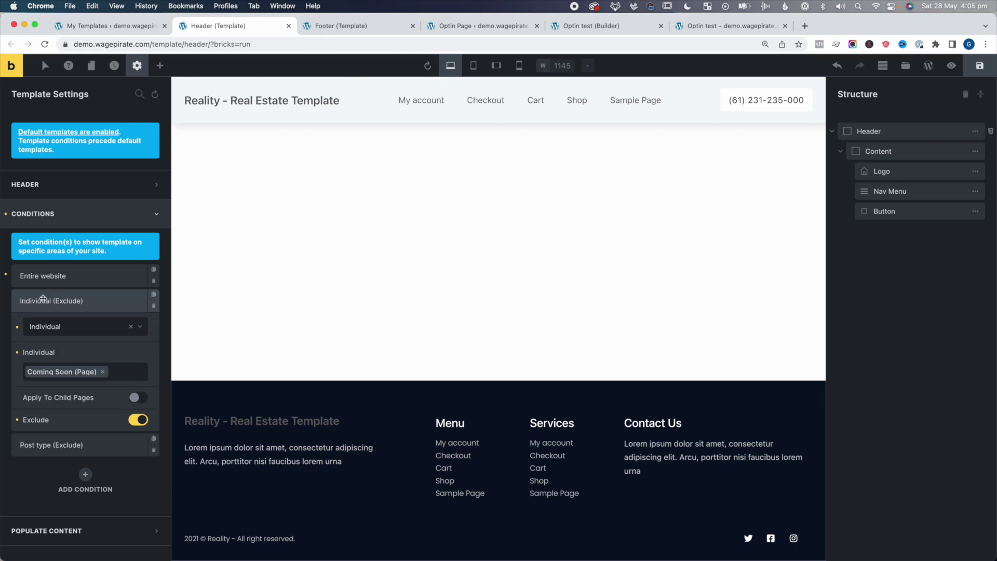
pyautogui.click(83, 327)
pyautogui.click(68, 330)
pyautogui.click(121, 371)
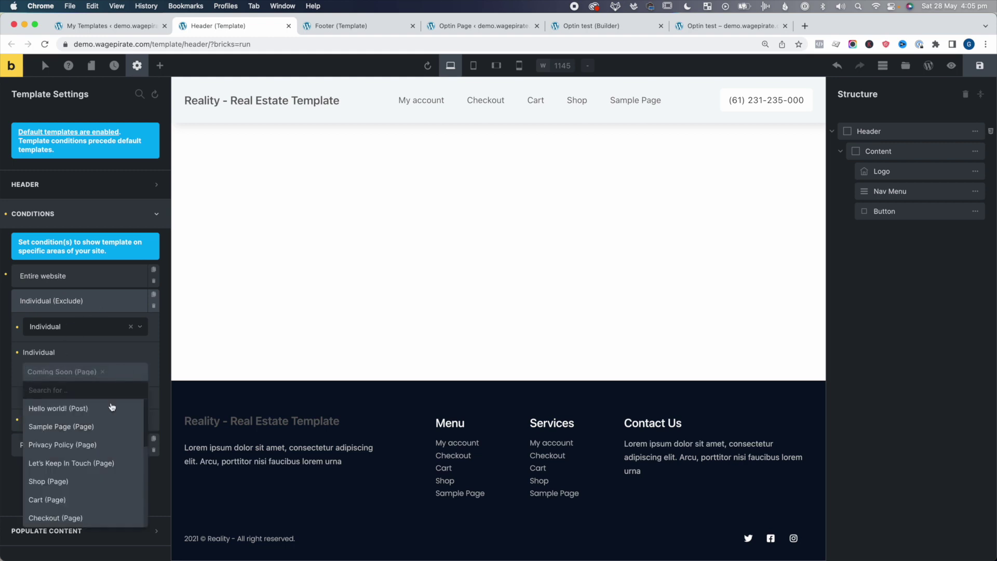
pyautogui.scroll(-3, 111, 407)
pyautogui.click(87, 466)
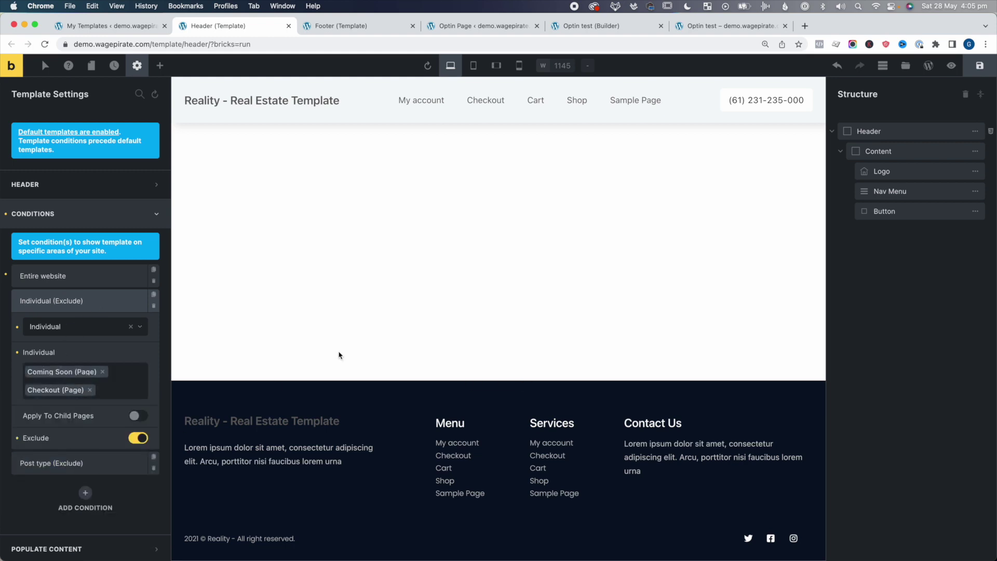
pyautogui.click(109, 393)
pyautogui.scroll(-2, 78, 468)
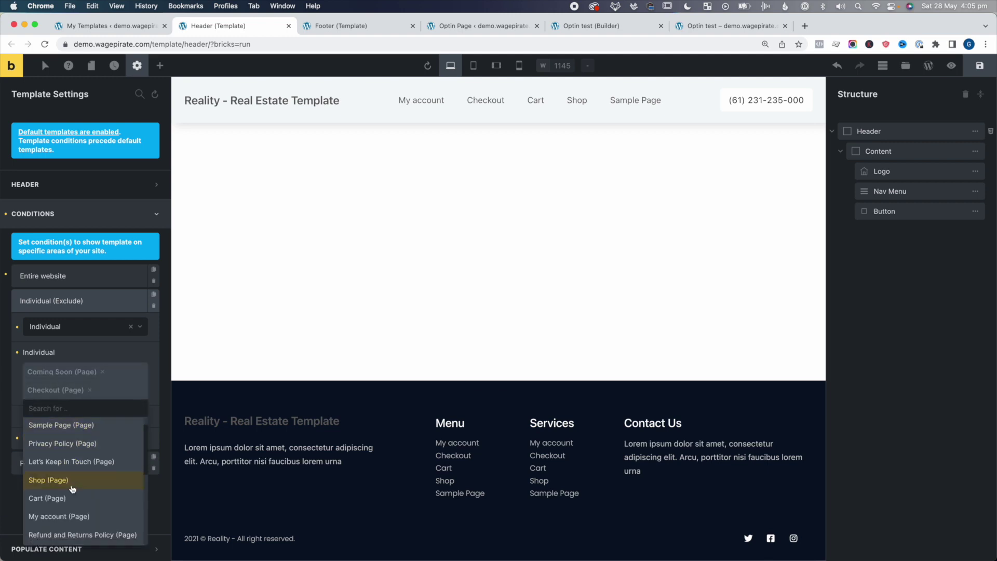
pyautogui.click(52, 499)
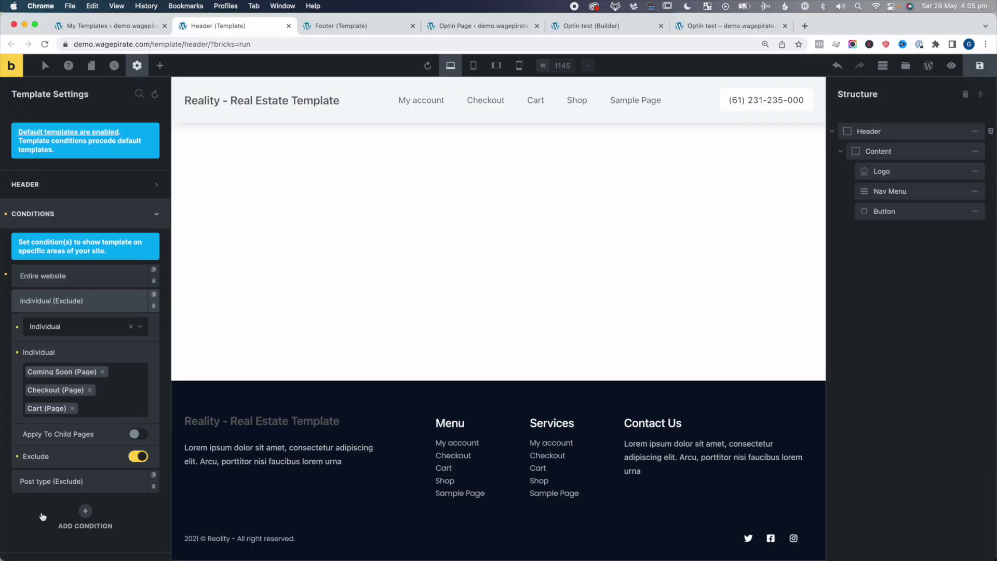
# Step: Save the Header template and reload the My Templates list
pyautogui.click(980, 66)
pyautogui.press('super+1')
pyautogui.press('super+r')
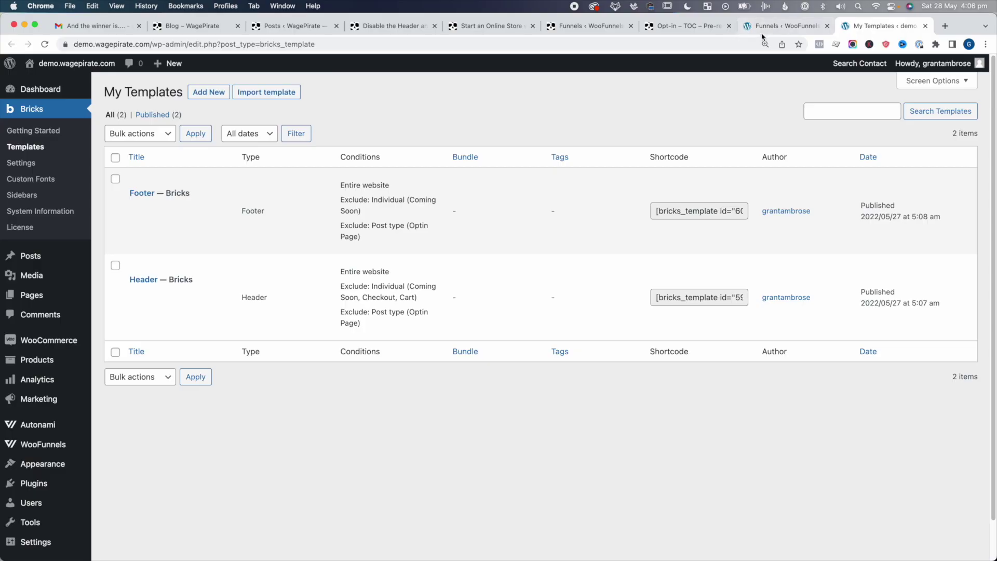
# Step: Open the test optin funnel and check its live Optin test page
pyautogui.click(771, 34)
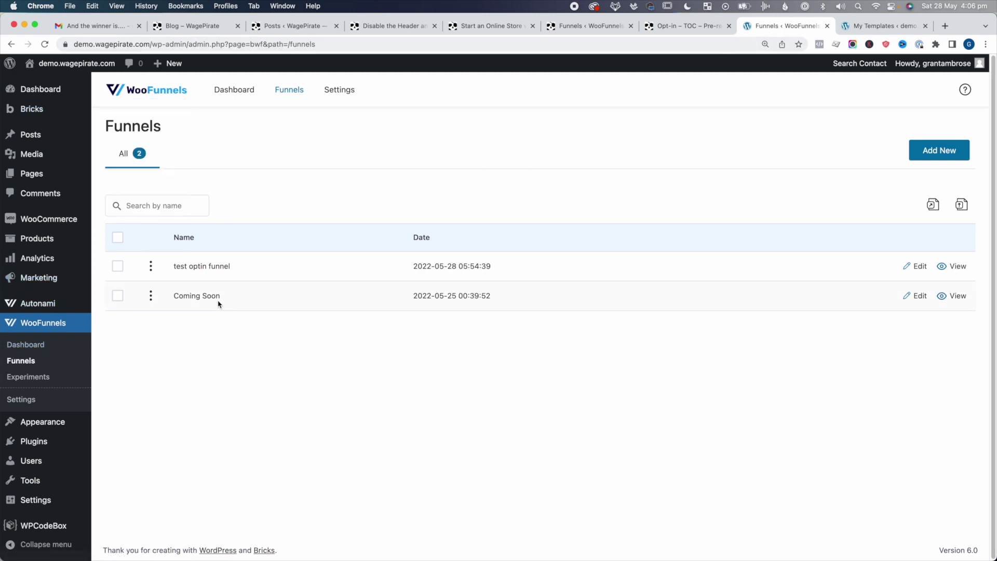
pyautogui.click(215, 267)
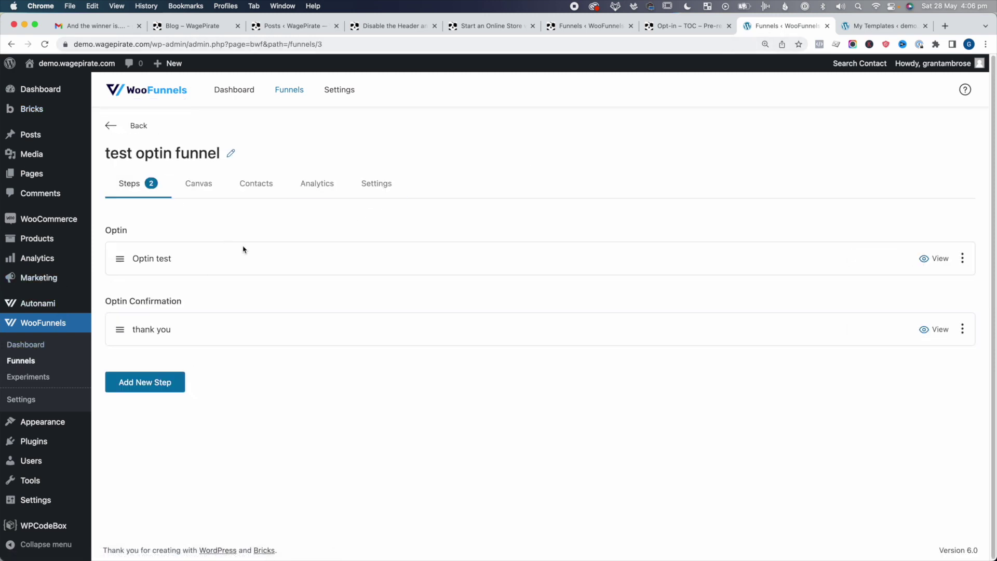
pyautogui.click(939, 259)
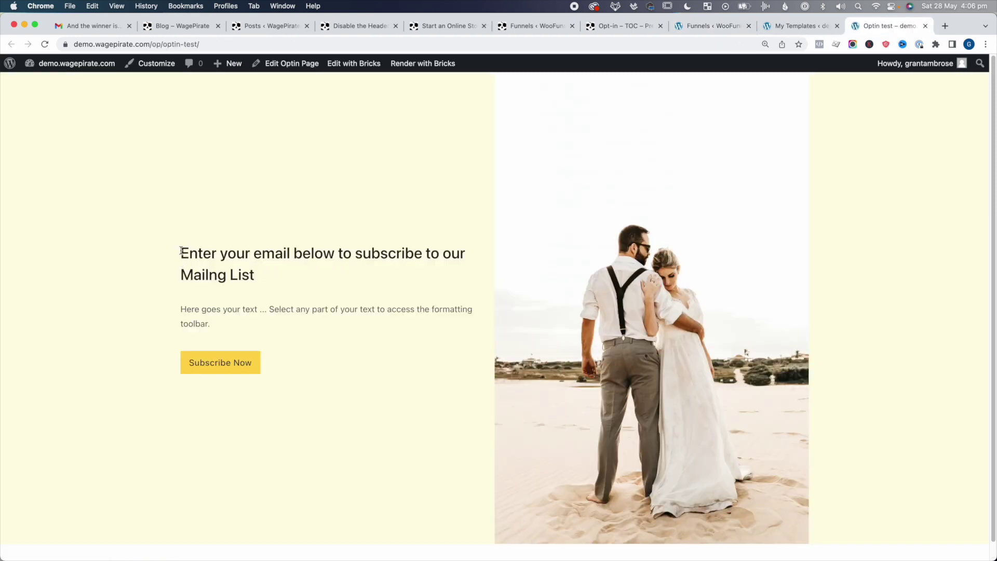
pyautogui.moveTo(180, 253); pyautogui.dragTo(465, 262)
pyautogui.click(272, 337)
pyautogui.click(709, 26)
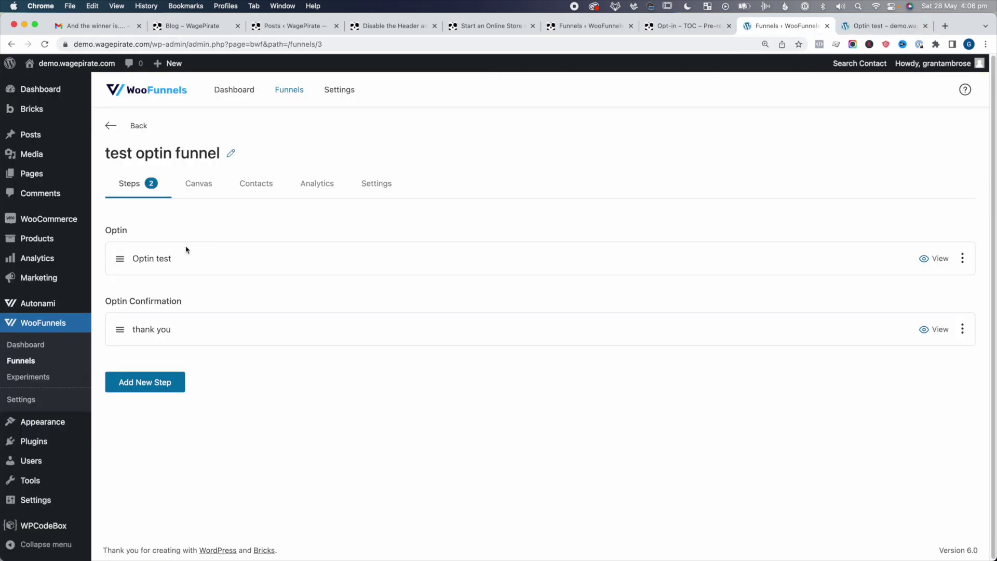
# Step: Set the thank you page template to Default template, update it, and open it in Bricks
pyautogui.keyDown('super'); pyautogui.click(168, 334); pyautogui.keyUp('super')
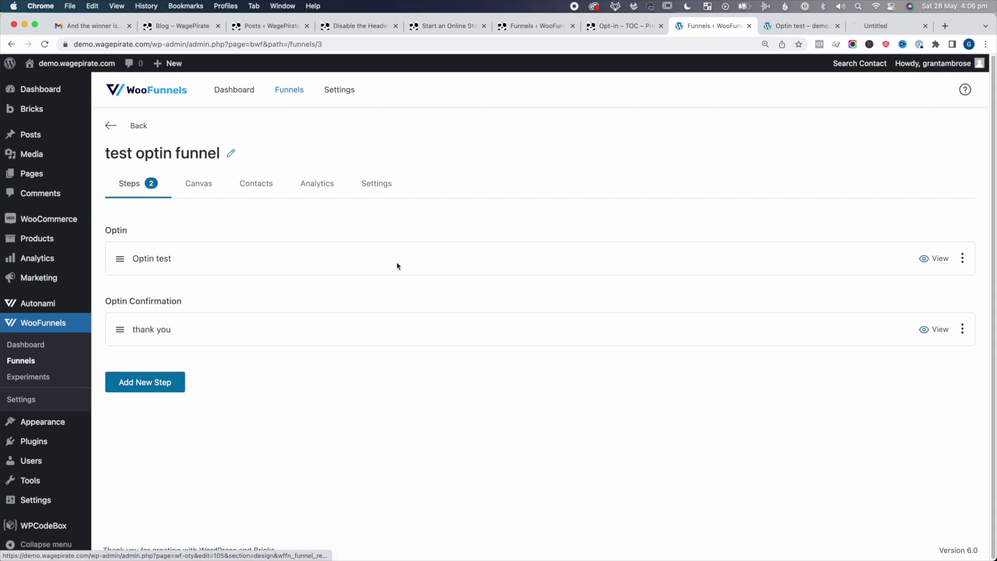
pyautogui.click(862, 25)
pyautogui.click(663, 349)
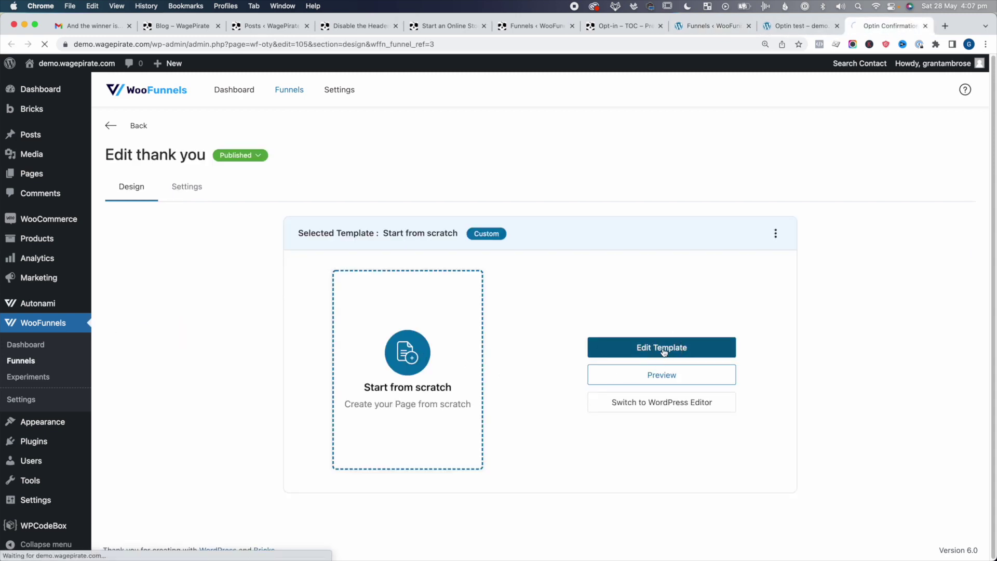
pyautogui.click(896, 287)
pyautogui.click(880, 275)
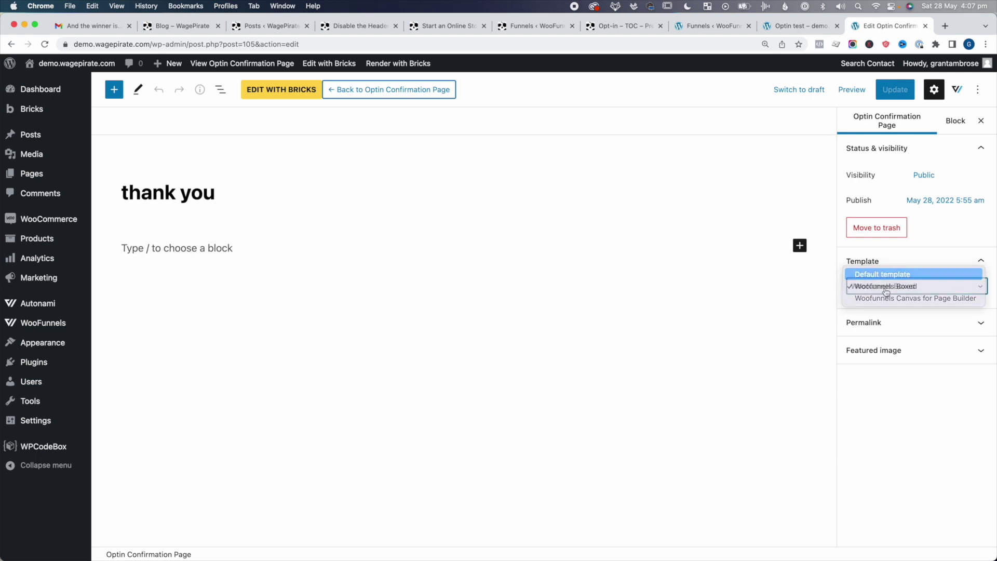
pyautogui.click(897, 90)
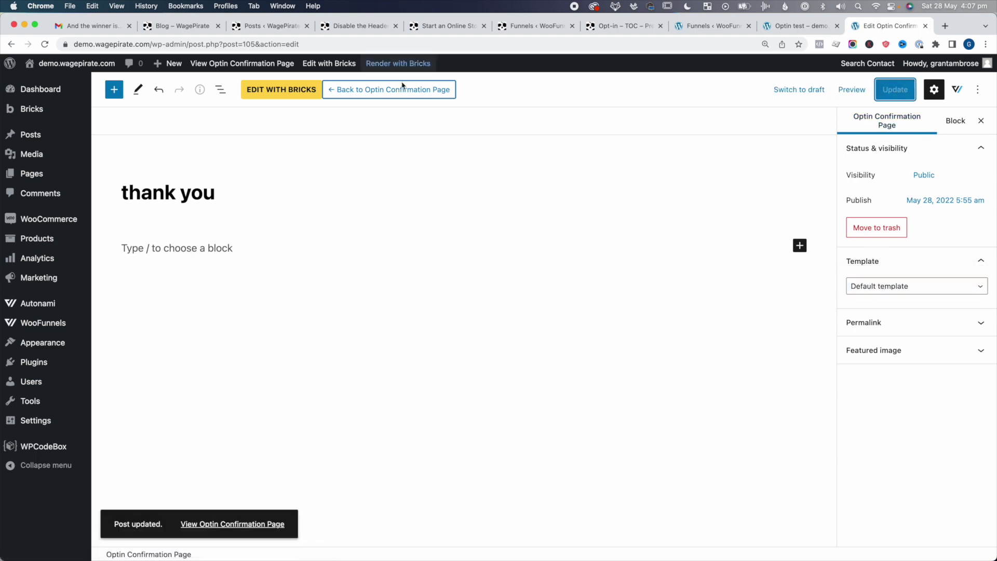
pyautogui.click(299, 96)
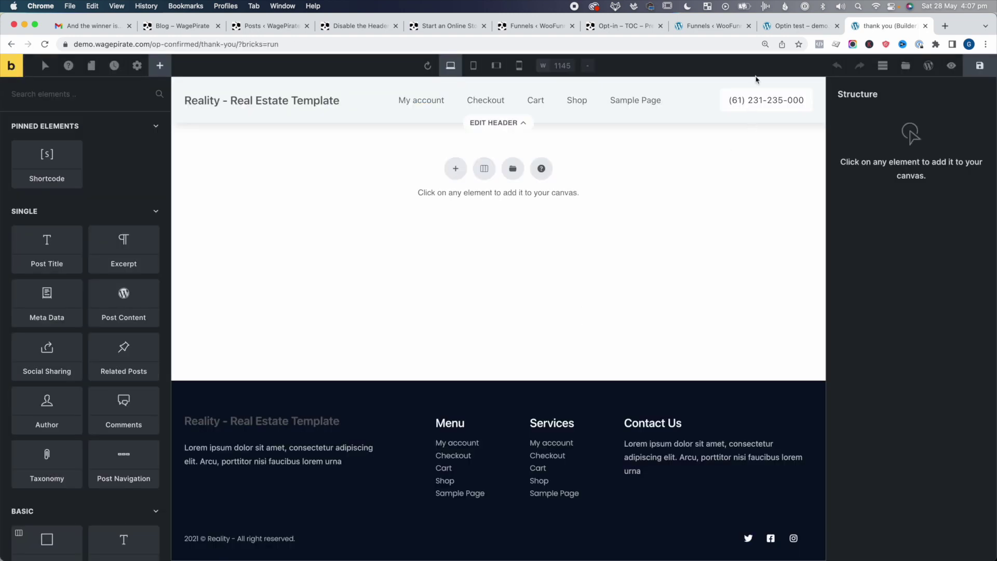
# Step: Copy the Optin test page's root container in Bricks and paste it into the thank you page
pyautogui.click(798, 26)
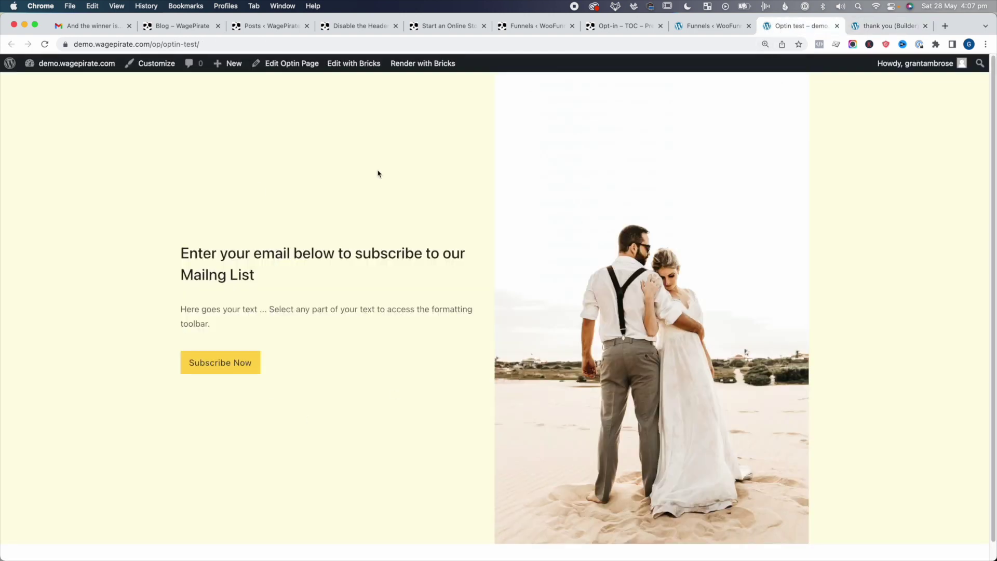
pyautogui.click(350, 65)
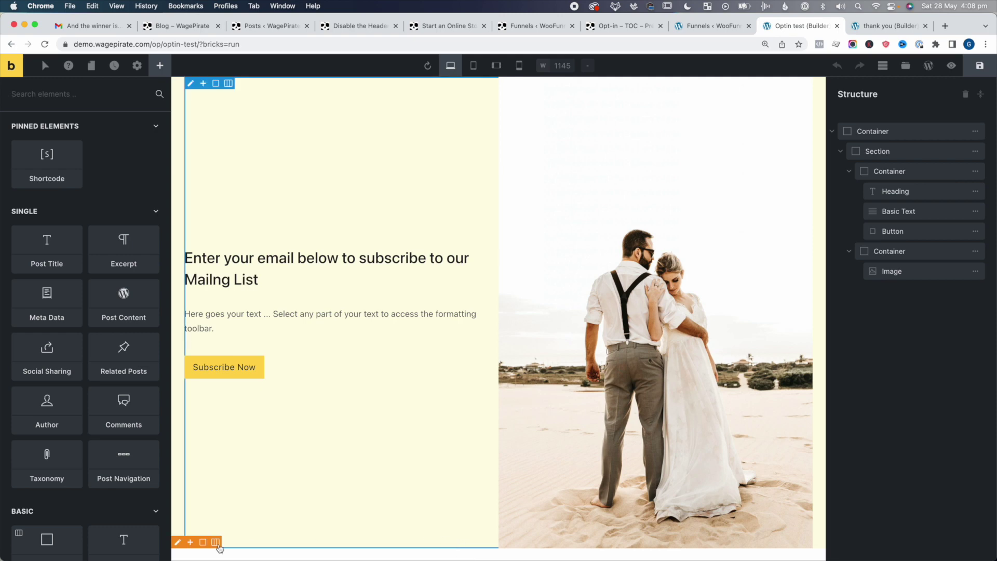
pyautogui.rightClick(178, 516)
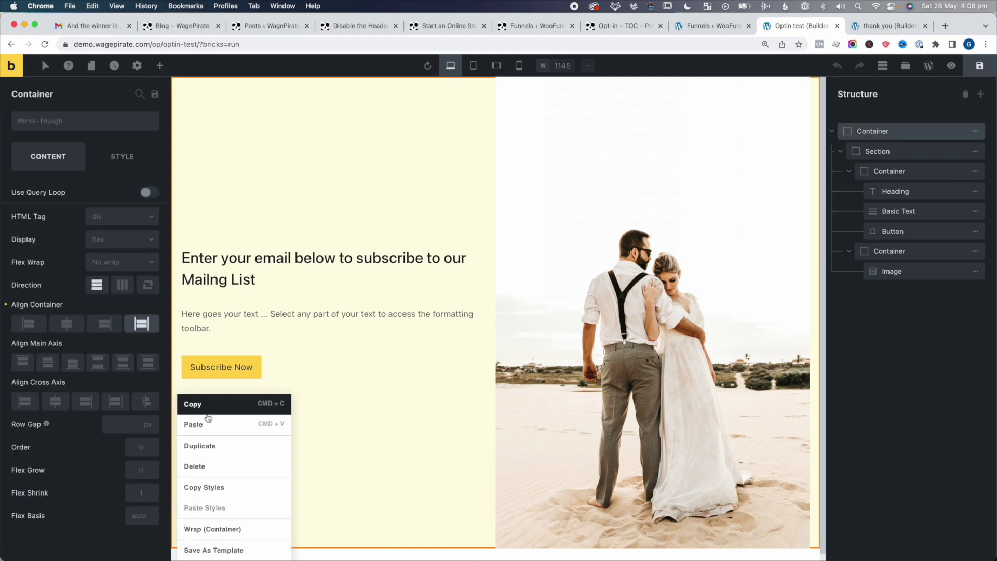
pyautogui.click(206, 407)
pyautogui.click(881, 25)
pyautogui.hotkey('ctrl', 'v')
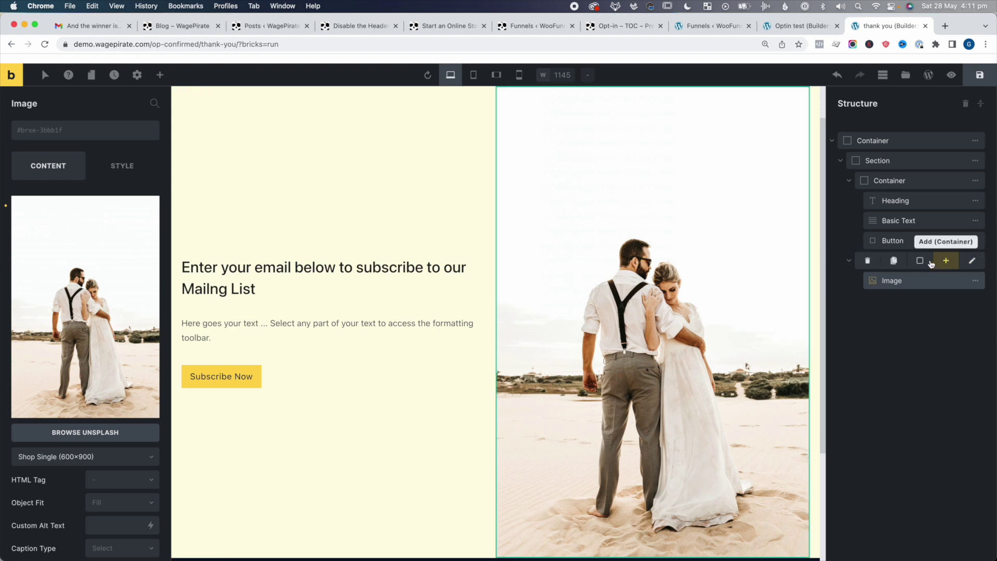
# Step: Delete the image container and centre the text container's Align Cross Axis
pyautogui.click(873, 262)
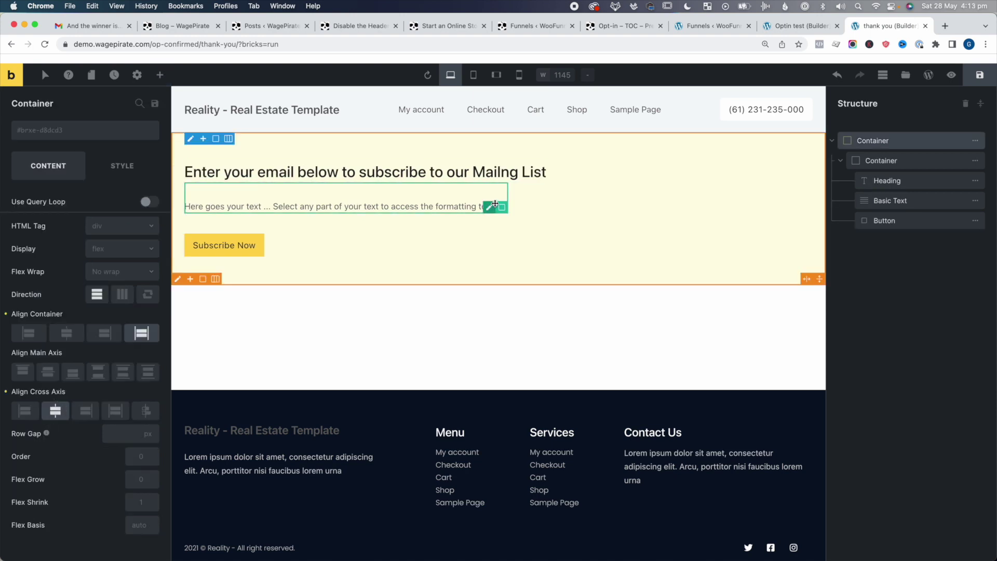
pyautogui.click(882, 161)
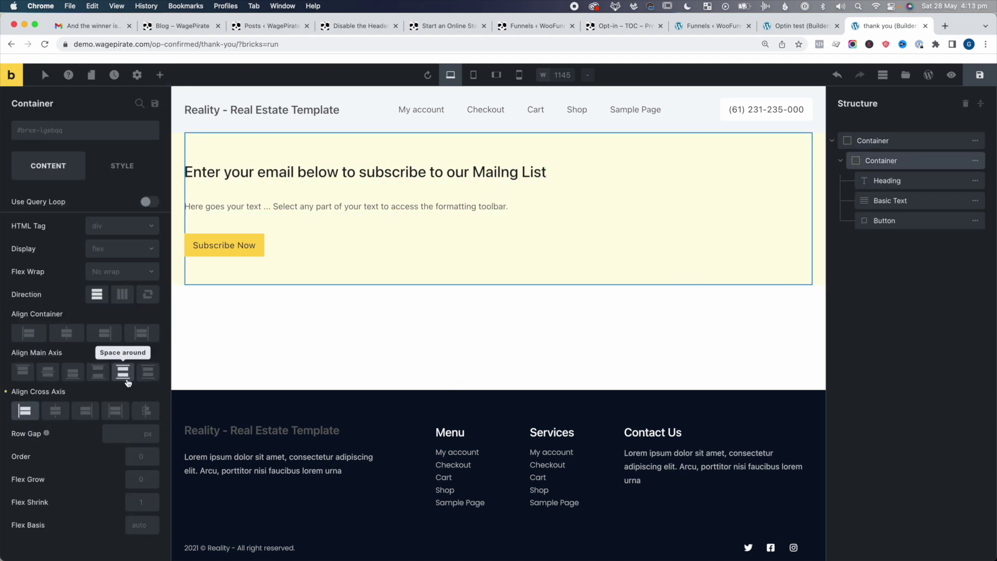
pyautogui.click(54, 410)
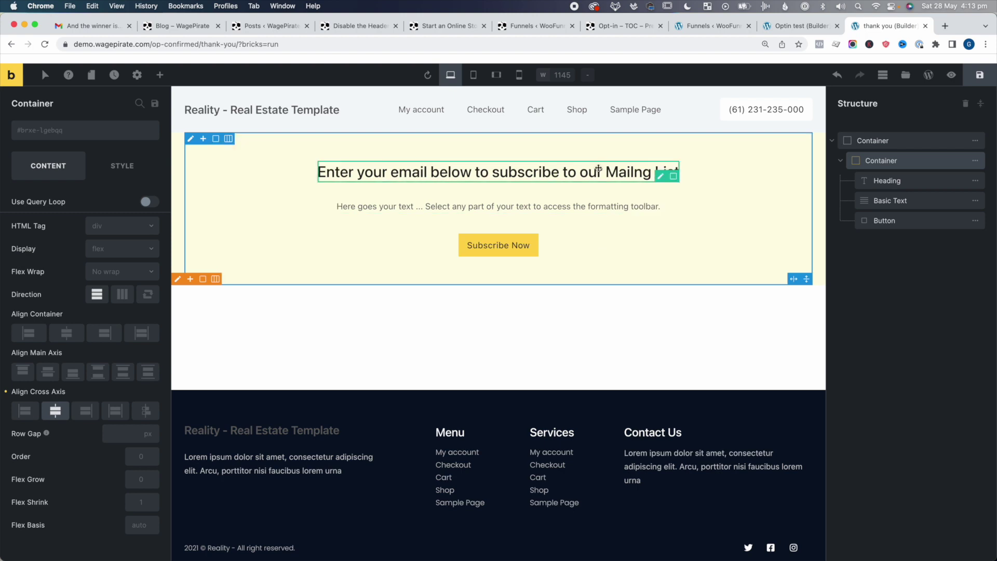
# Step: Change the heading to 'Great! You've been subscribed', edit the paragraph, and save the page
pyautogui.click(593, 168)
pyautogui.press('super+a')
pyautogui.write('Great! Y')
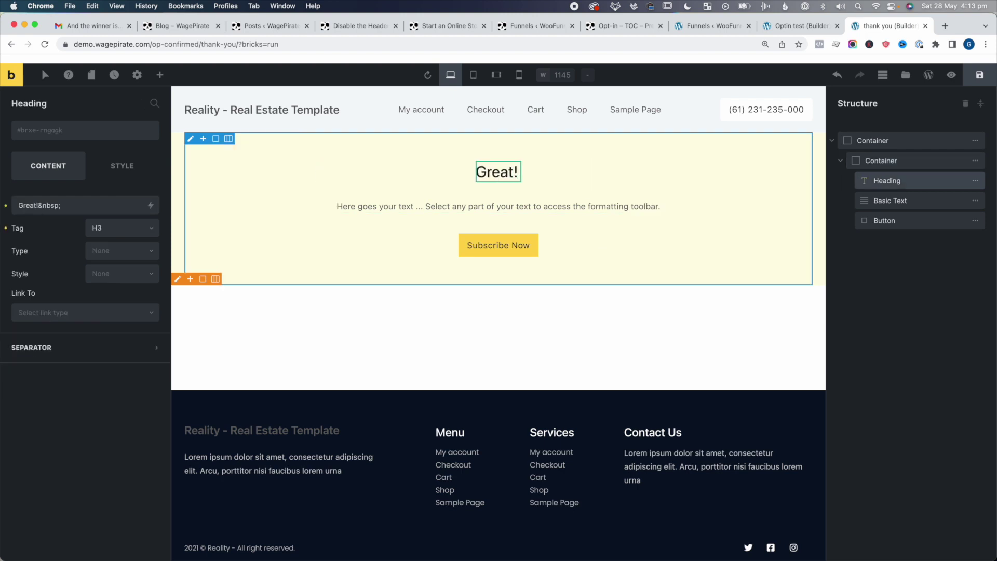
pyautogui.write("ou've been subscribed")
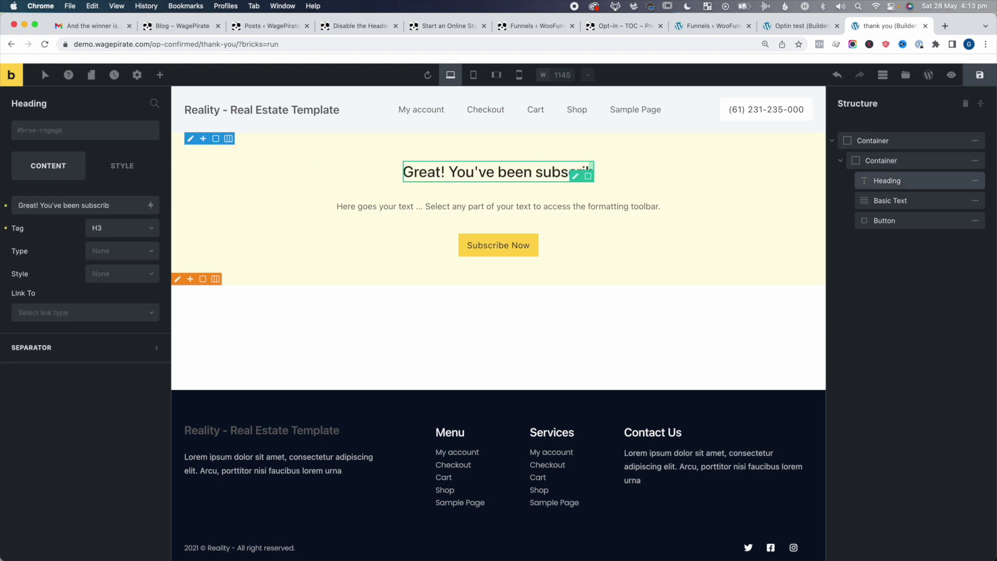
pyautogui.doubleClick(606, 203)
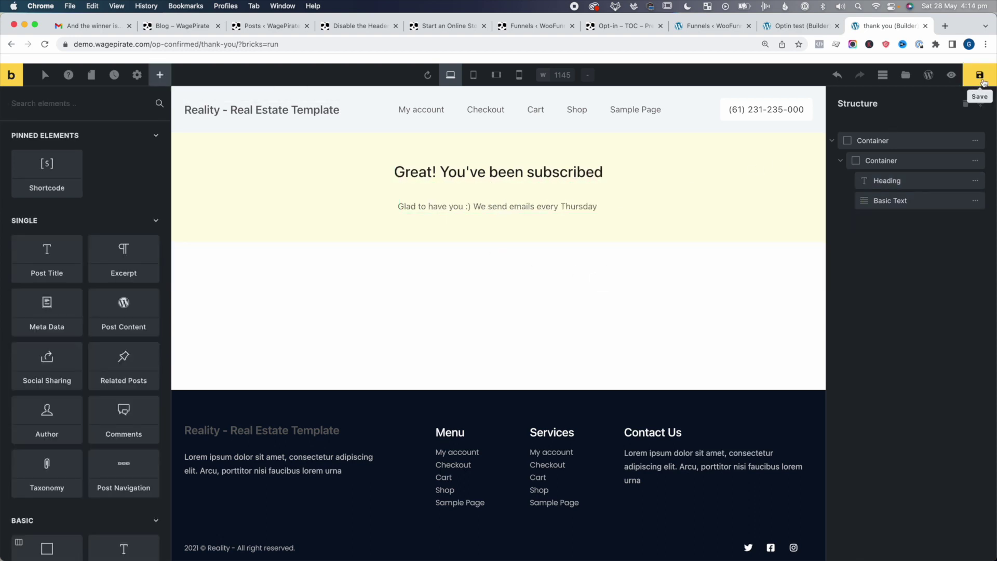
pyautogui.click(981, 77)
# Step: Preview the live thank you page and inspect it in Chrome DevTools
pyautogui.click(952, 75)
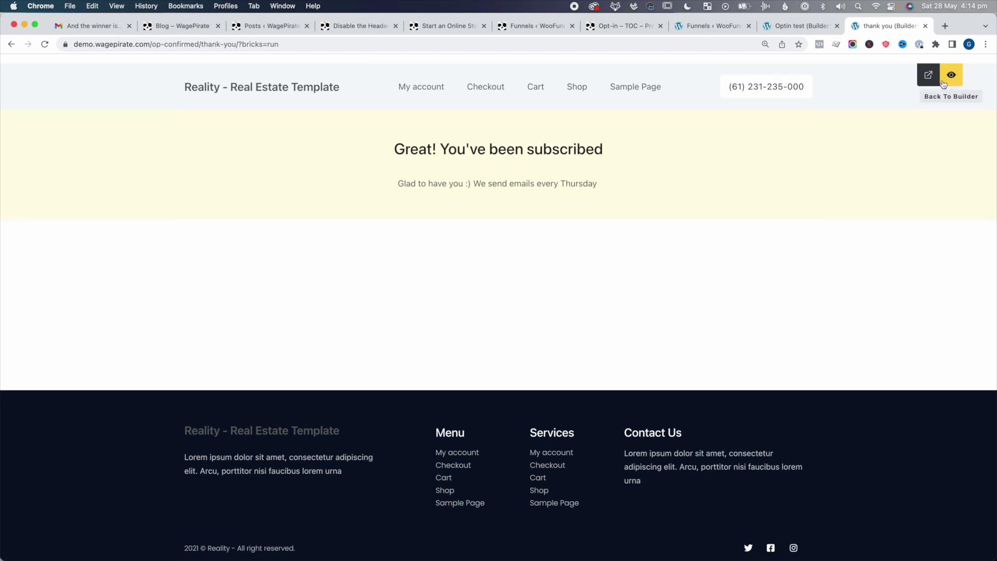
pyautogui.click(928, 75)
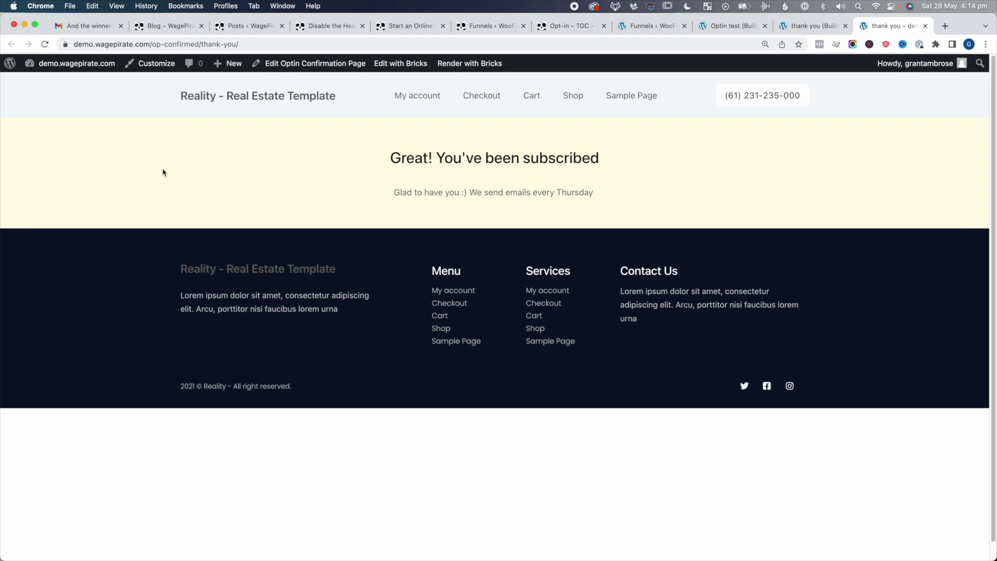
pyautogui.rightClick(163, 172)
pyautogui.click(225, 364)
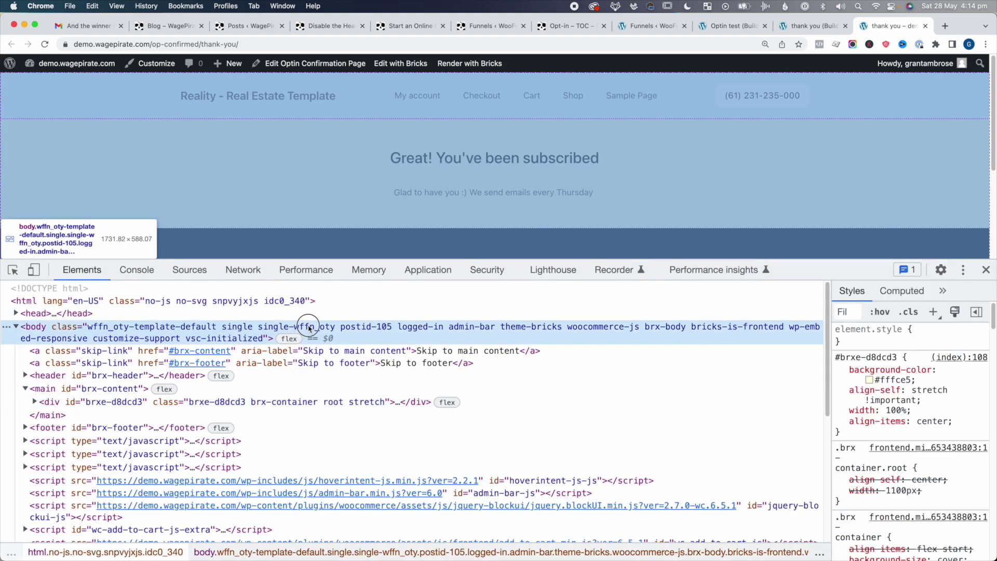
# Step: Confirm the body element carries the single-wffn_oty class, then close DevTools
pyautogui.click(310, 327)
pyautogui.doubleClick(316, 328)
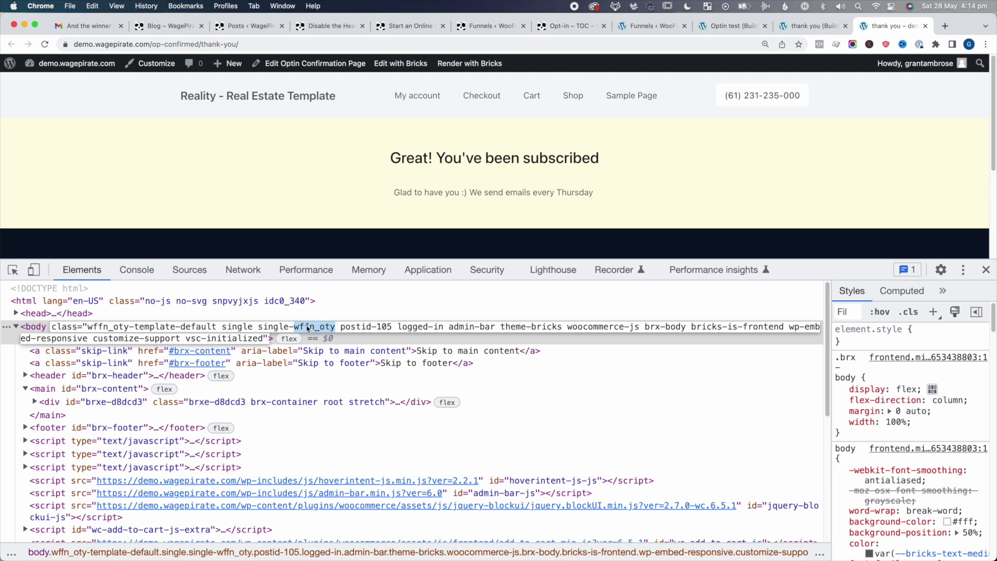
pyautogui.click(986, 271)
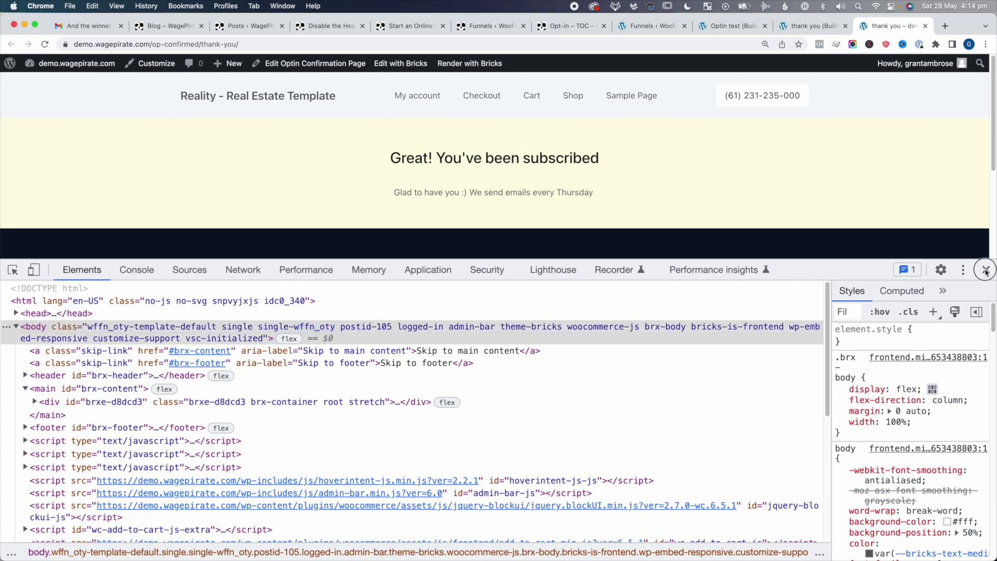
pyautogui.click(986, 271)
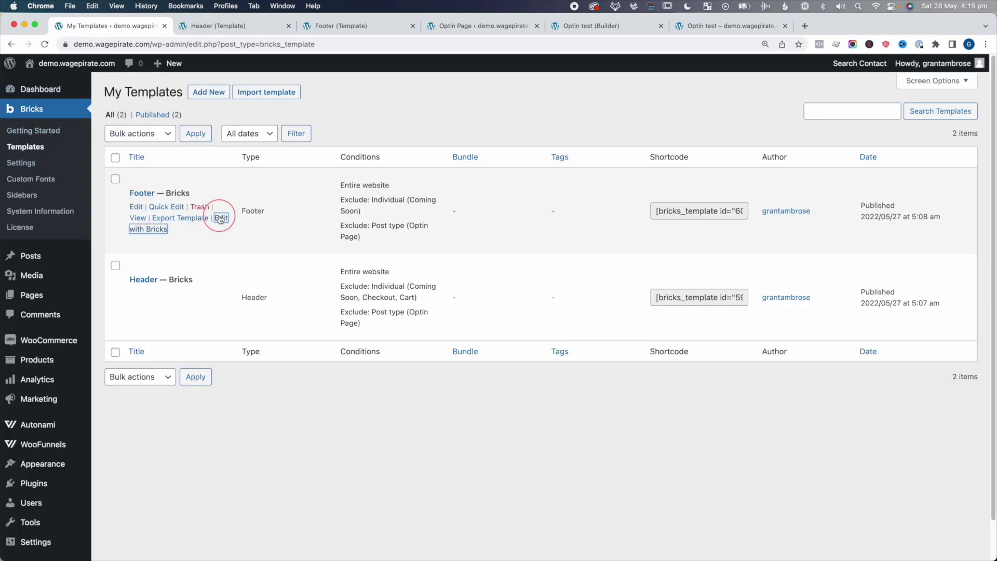
# Step: Add Optin Confirmation Pages to the Header template's Post type exclusion and save
pyautogui.click(220, 306)
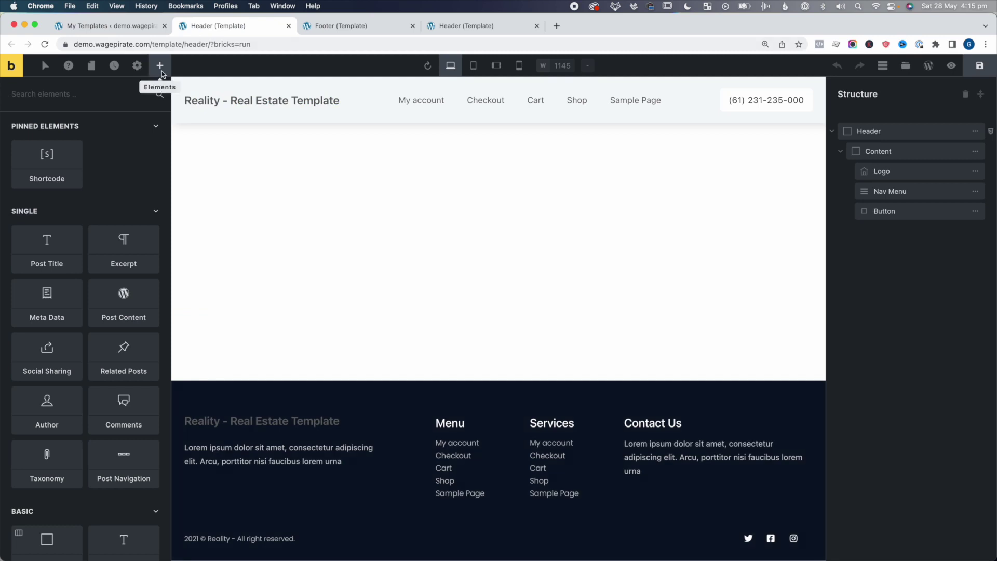
pyautogui.click(137, 66)
pyautogui.click(68, 185)
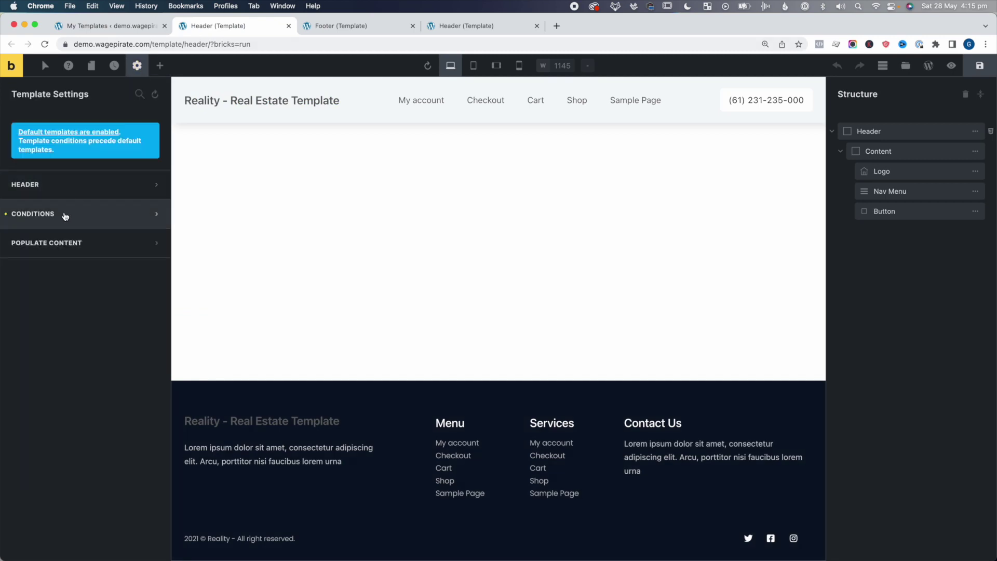
pyautogui.click(65, 216)
pyautogui.click(51, 330)
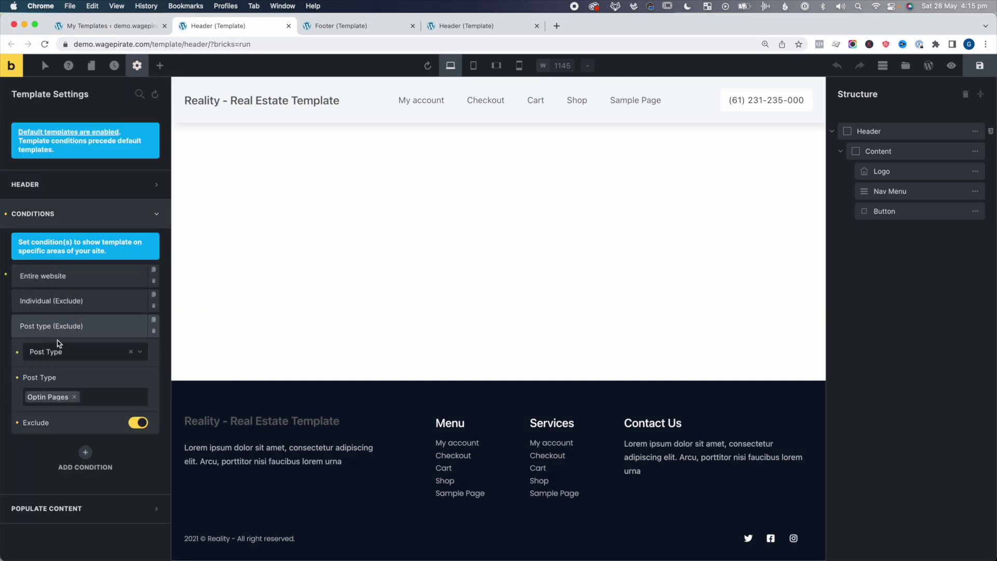
pyautogui.click(105, 400)
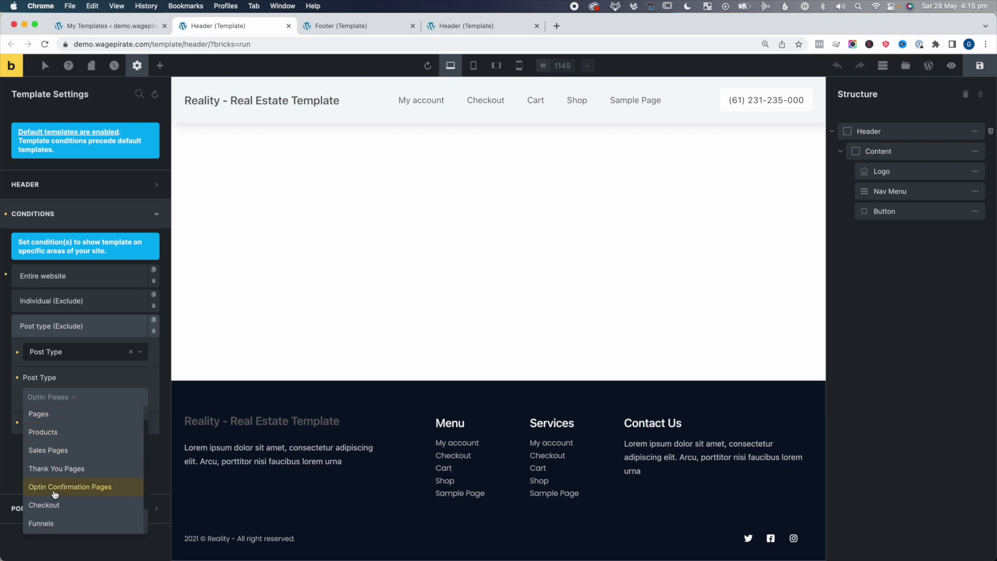
pyautogui.click(107, 491)
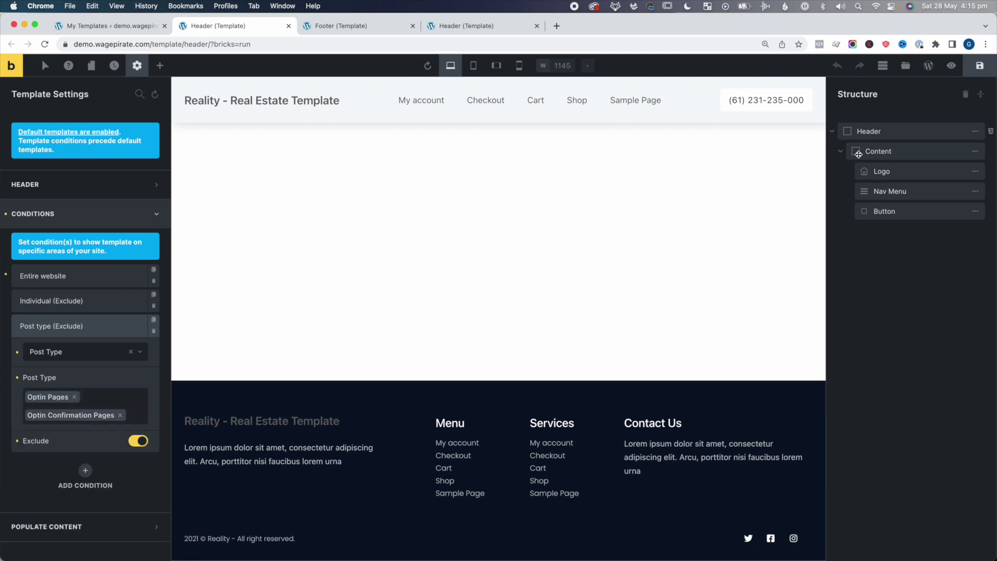
pyautogui.click(980, 69)
# Step: Add Optin Confirmation Pages to the Footer template's Post type exclusion
pyautogui.click(341, 26)
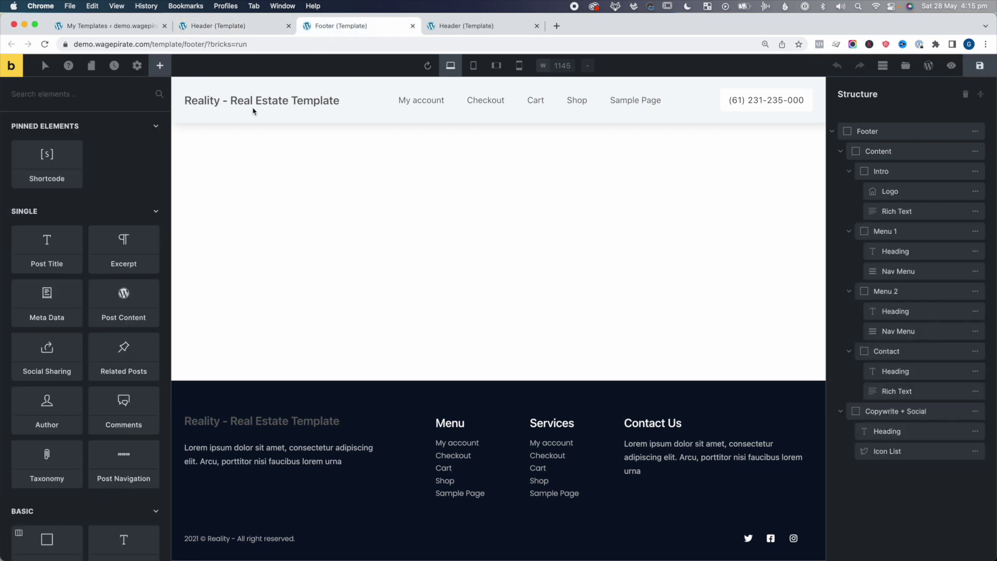
pyautogui.click(138, 66)
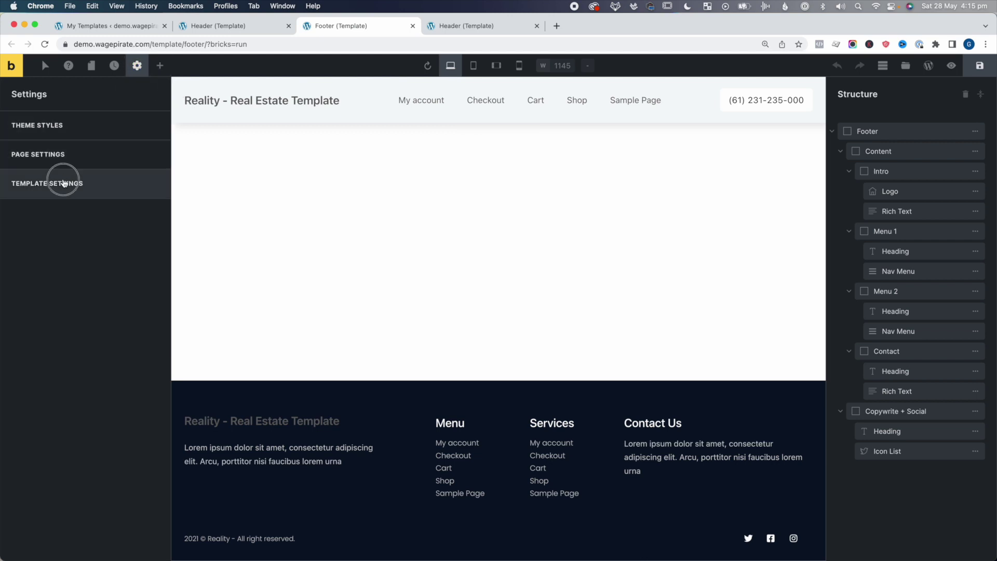
pyautogui.click(64, 183)
pyautogui.click(75, 304)
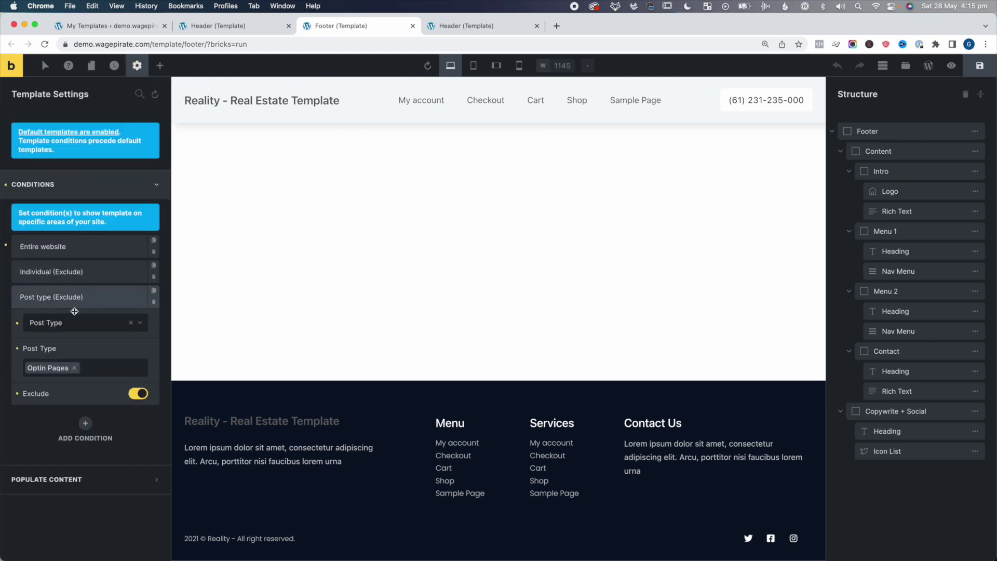
pyautogui.click(96, 369)
pyautogui.click(51, 478)
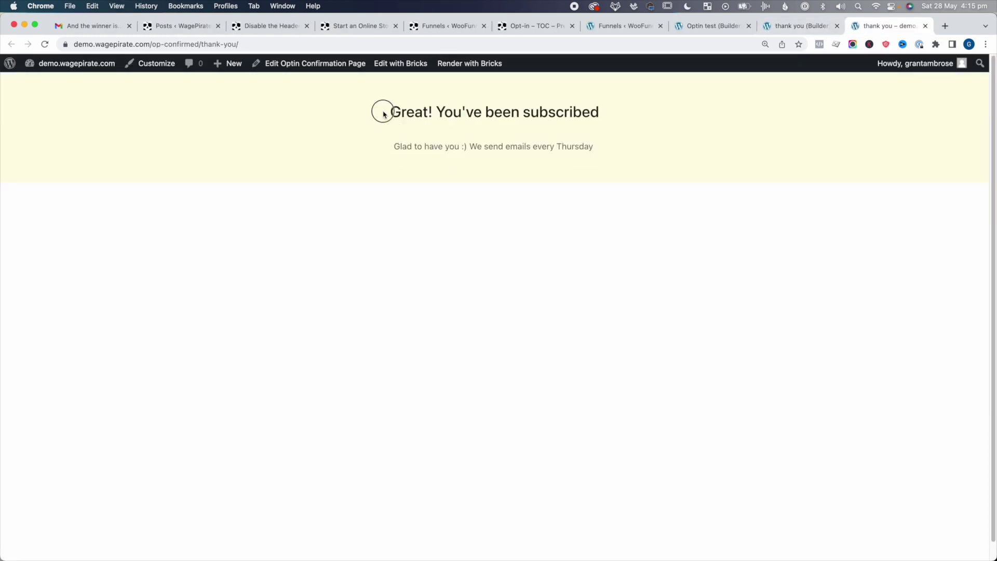
# Step: Check the thank-you page, then return to the funnel steps and view the Optin test page
pyautogui.moveTo(381, 111); pyautogui.dragTo(650, 140)
pyautogui.click(662, 164)
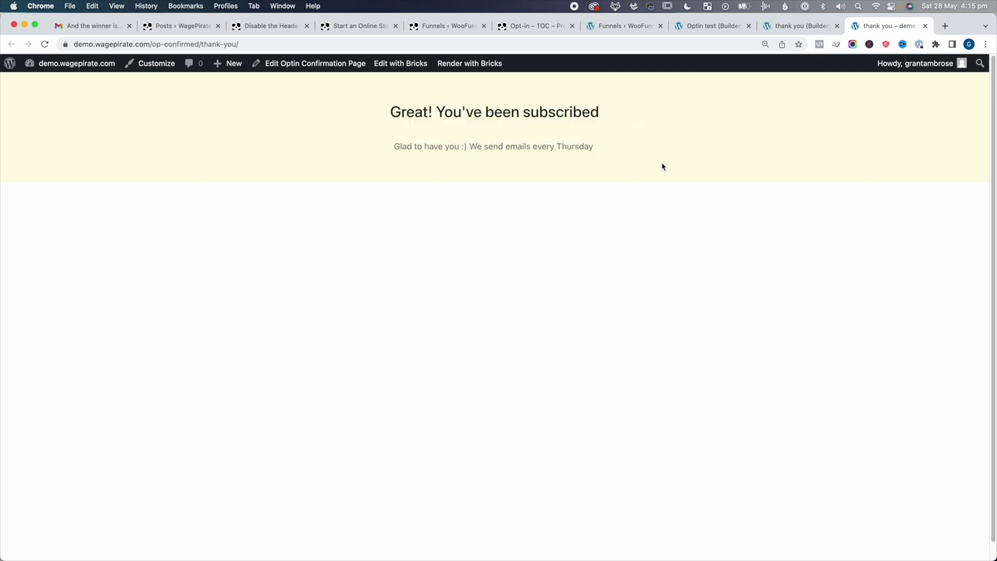
pyautogui.click(760, 29)
pyautogui.click(646, 29)
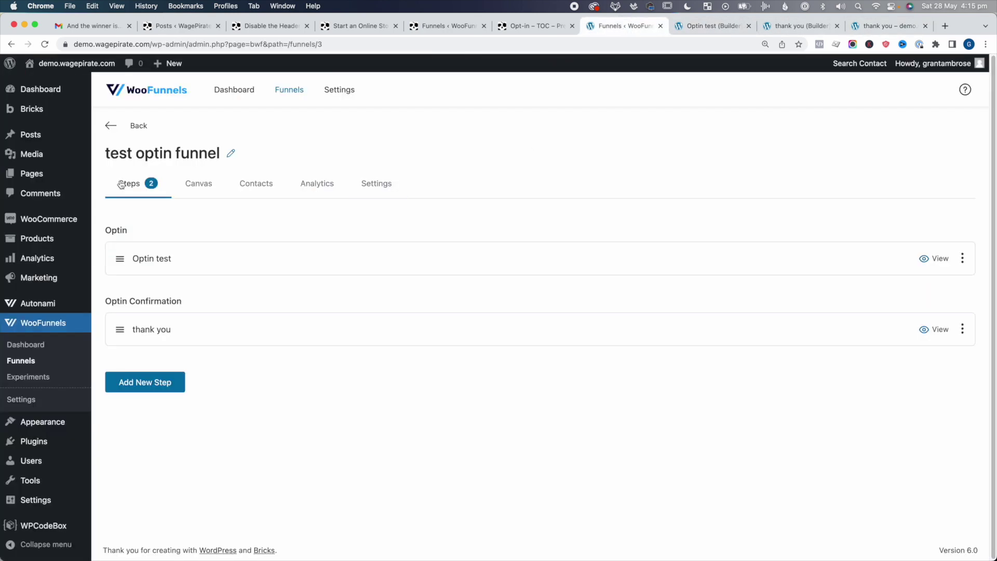
pyautogui.click(940, 259)
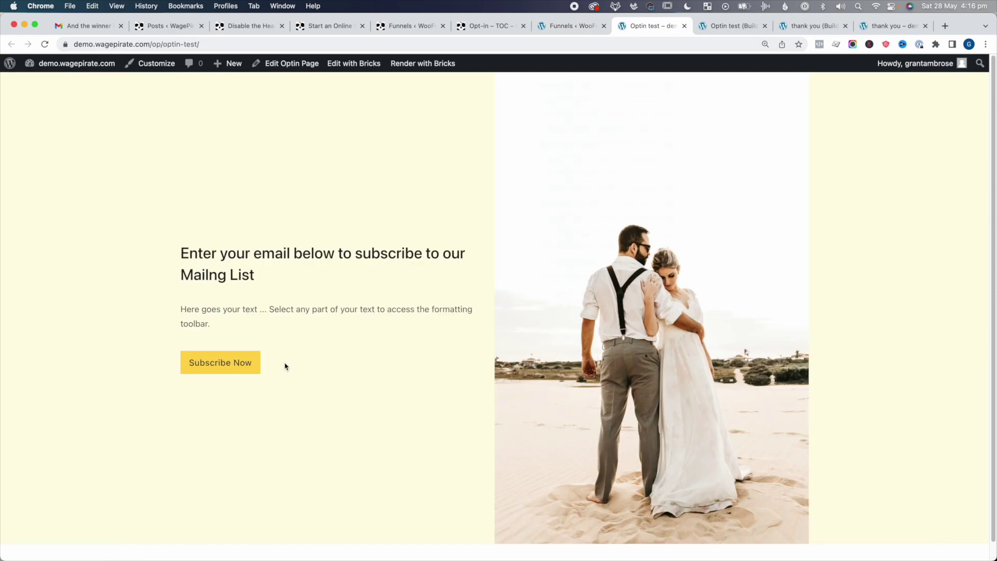
# Step: Submit the opt-in popup form with a first name and a new e-mail address
pyautogui.click(202, 366)
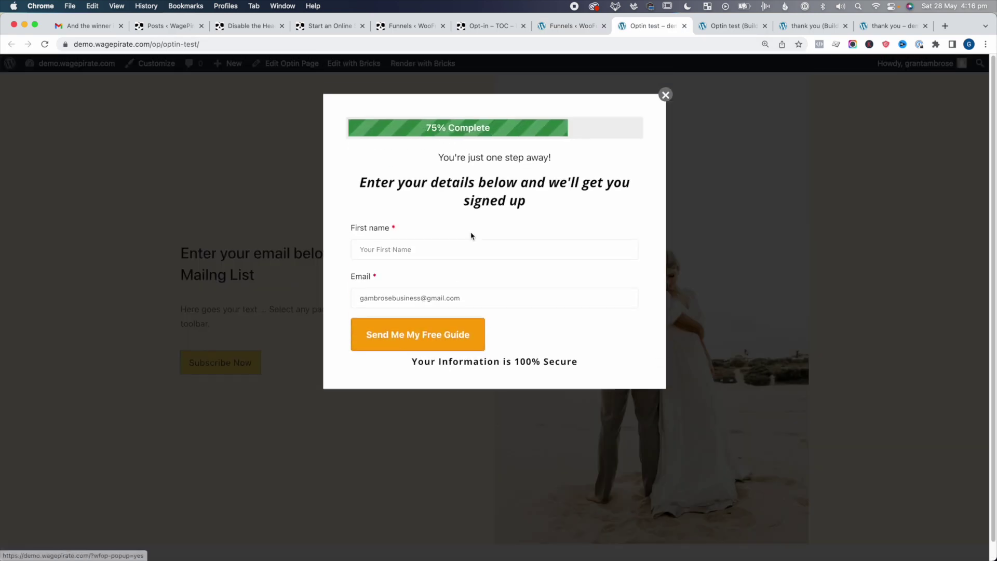
pyautogui.click(357, 247)
pyautogui.doubleClick(361, 248)
pyautogui.press('Tab')
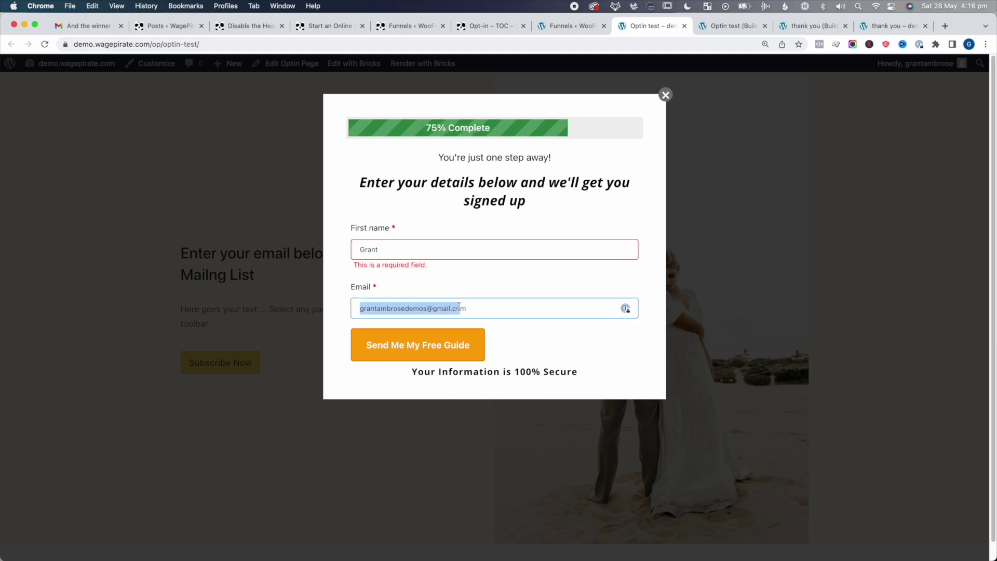
pyautogui.click(423, 345)
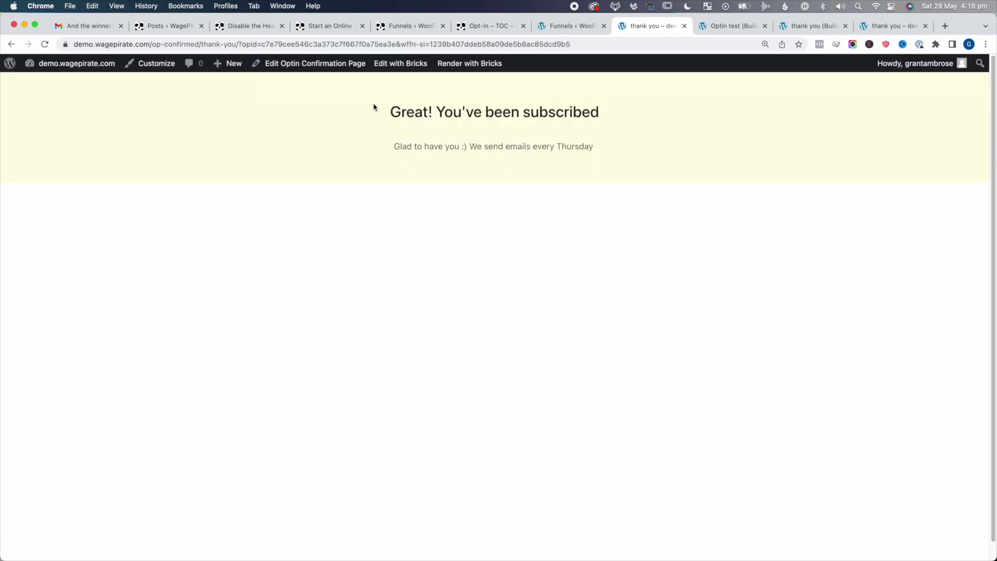
# Step: Confirm the subscription message, then open the funnel's Analytics showing visits
pyautogui.moveTo(374, 108); pyautogui.dragTo(655, 182)
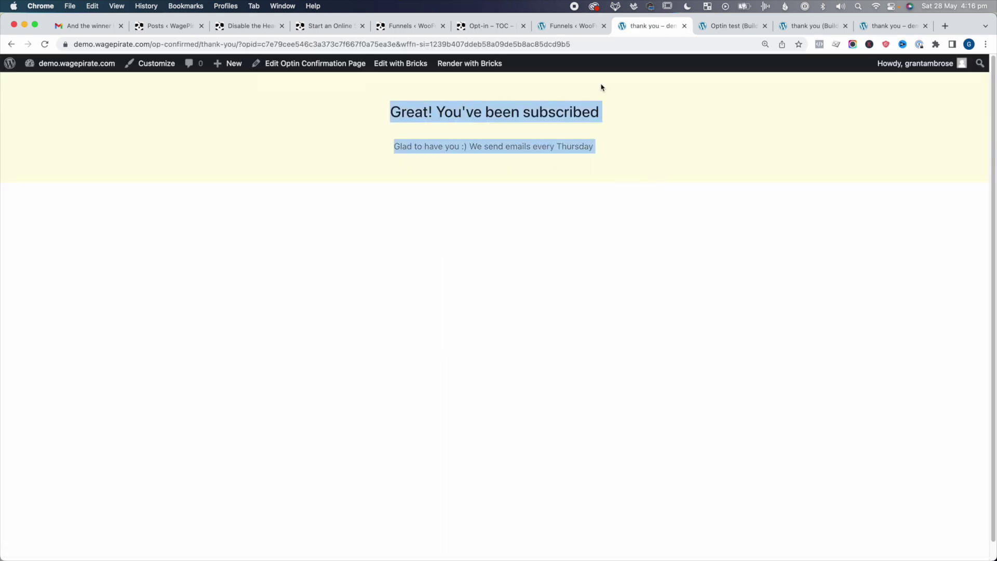
pyautogui.hotkey('ctrl', 'shift', 'Tab')
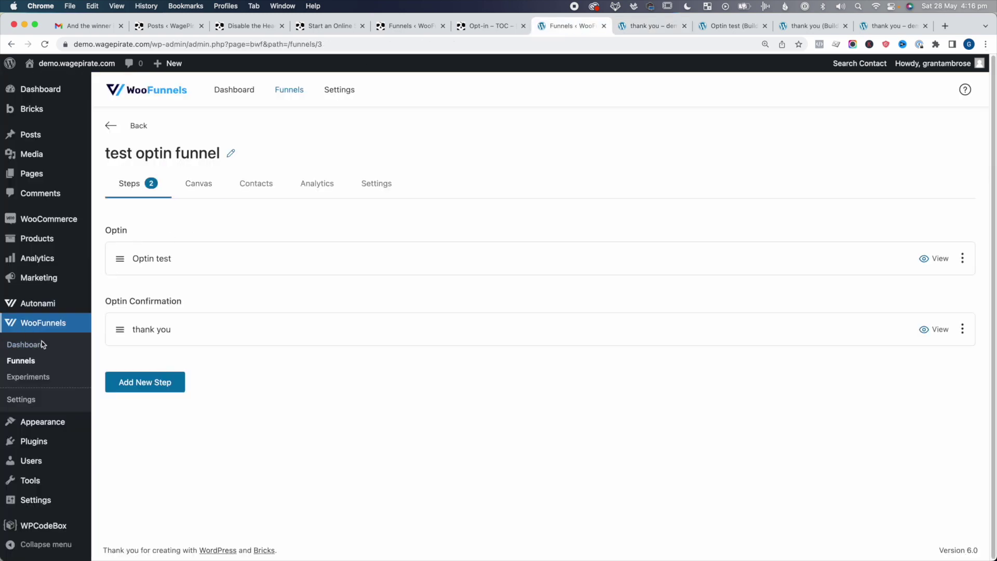
pyautogui.click(318, 183)
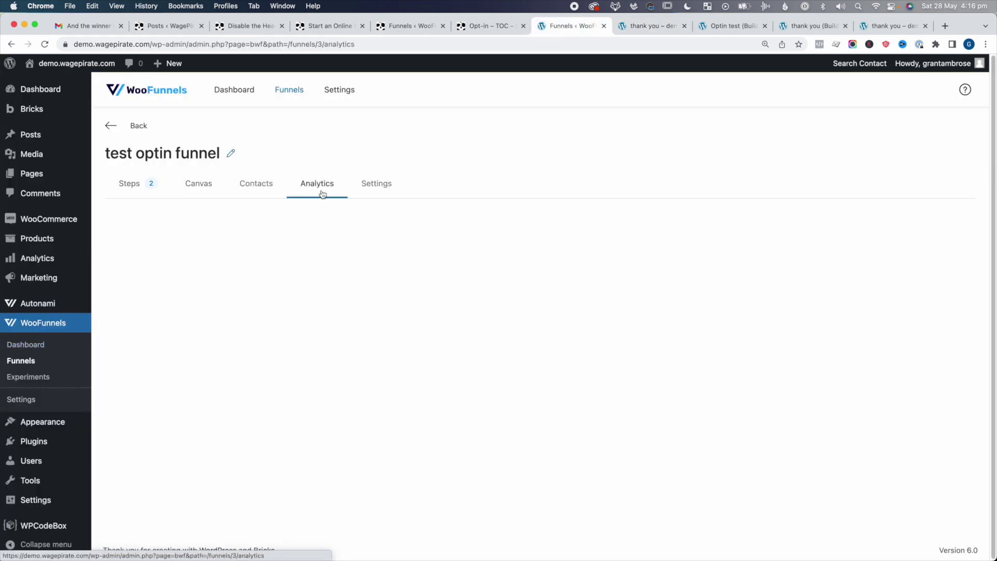
pyautogui.click(160, 326)
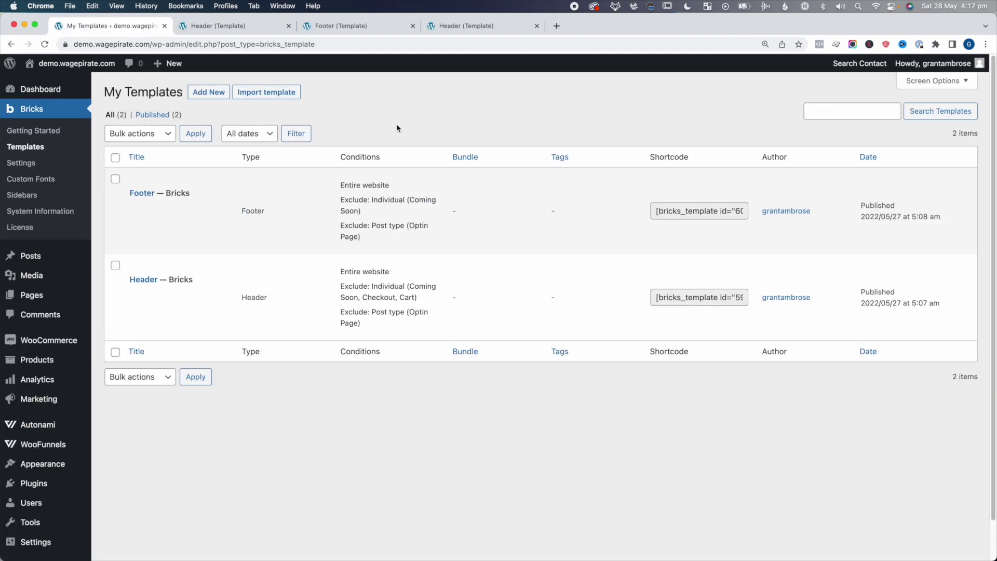
# Step: Reload the Bricks templates list and review Header and Footer Optin Page and Optin Confirmation exclusions
pyautogui.press('super+r')
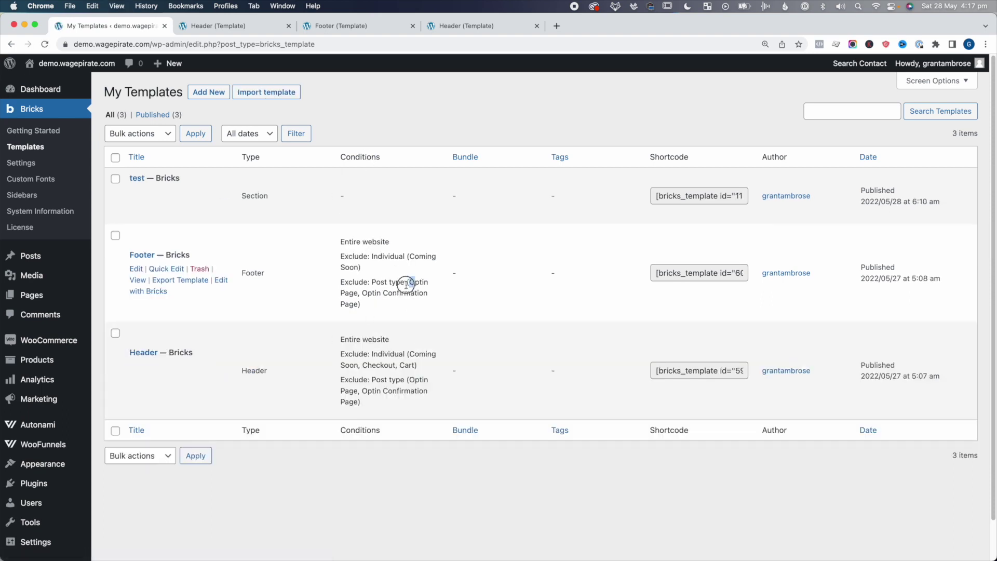
pyautogui.moveTo(360, 403); pyautogui.dragTo(371, 283)
pyautogui.click(376, 293)
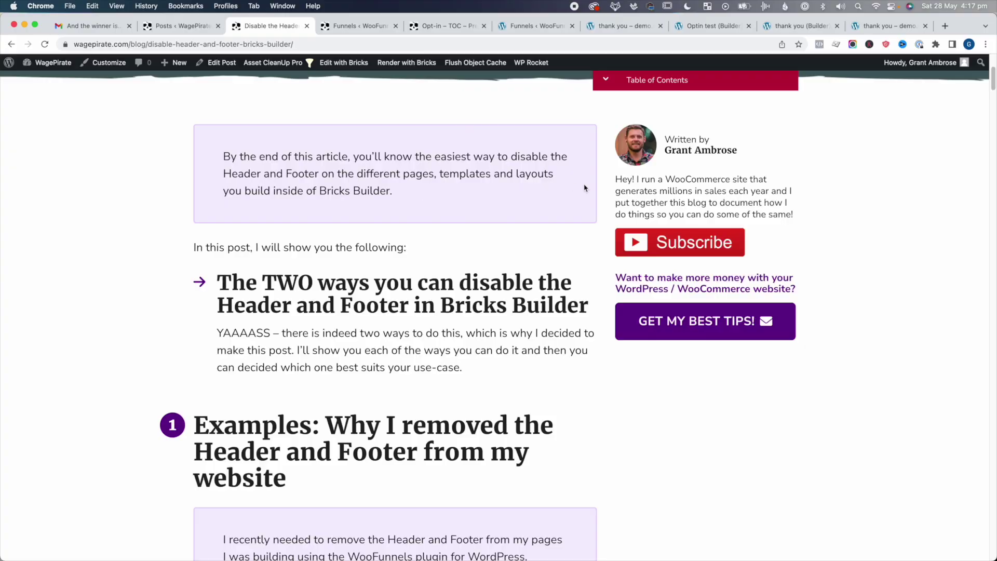
pyautogui.scroll(-5, 585, 188)
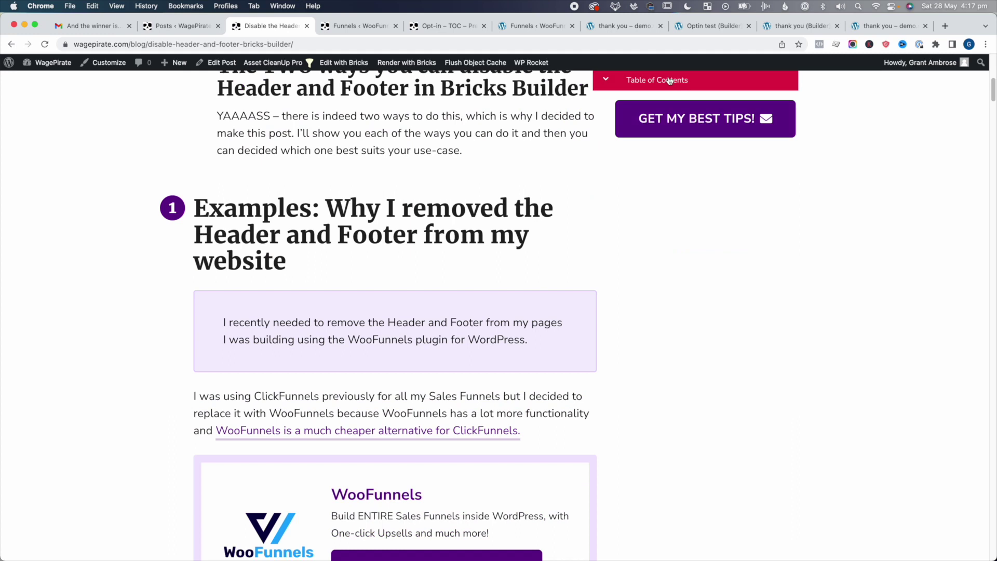
# Step: Expand the WagePirate post's Table of Contents to show the sections from Examples through Custom Post Types
pyautogui.click(669, 80)
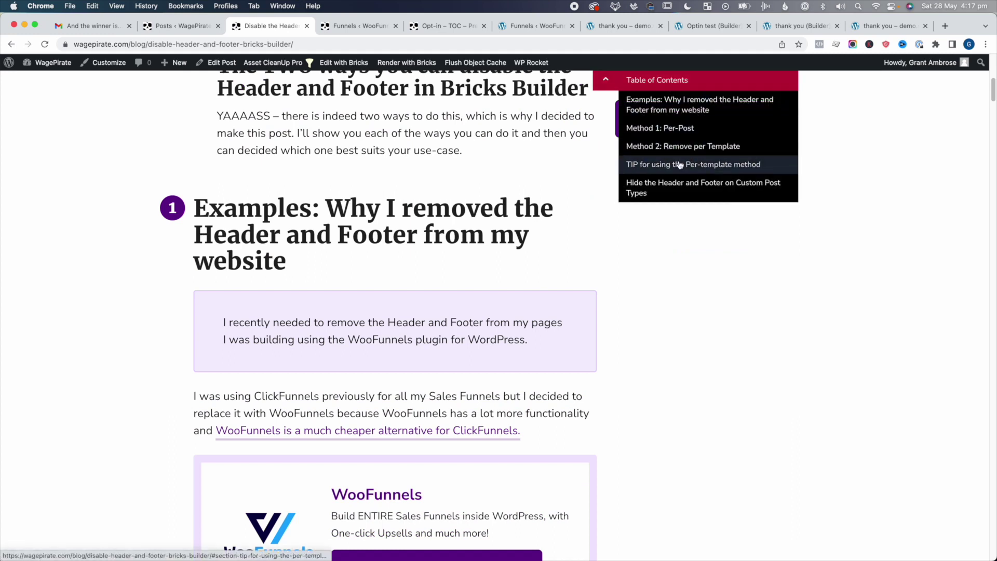